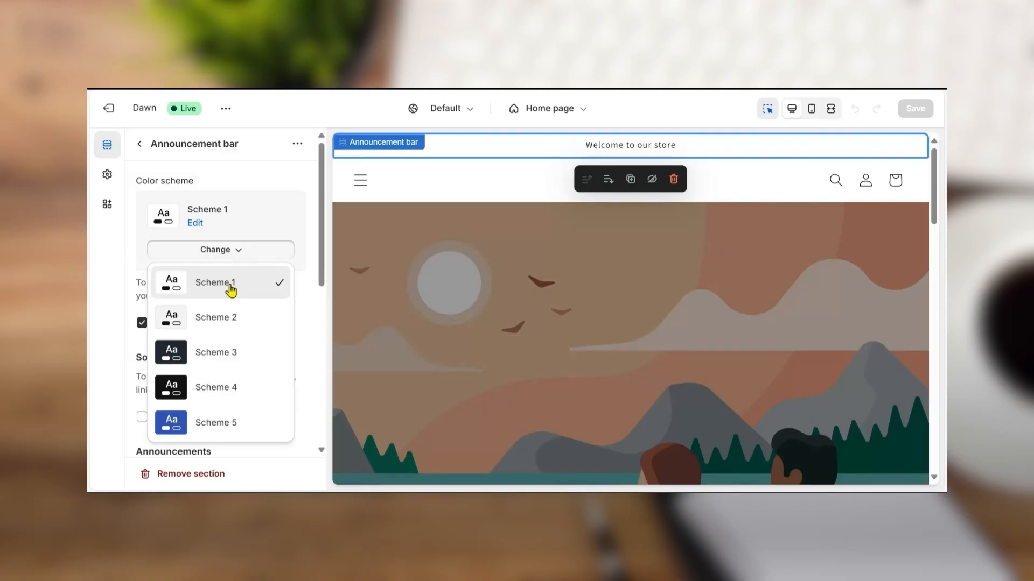
- Apply Scheme 3 to the announcement bar and look over the storefront's home page
left_click(177, 358)
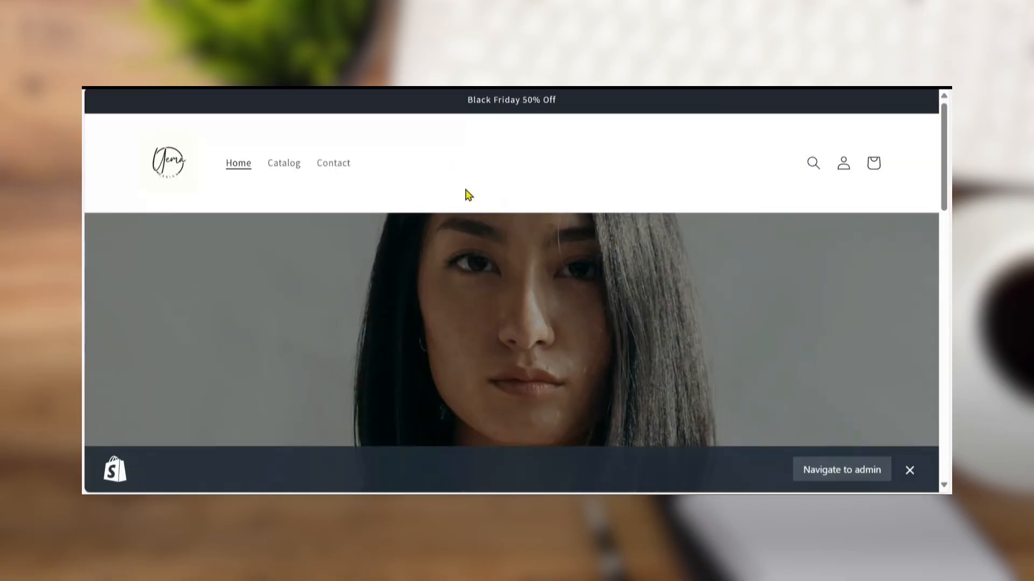
scroll(470, 205, "down", 5)
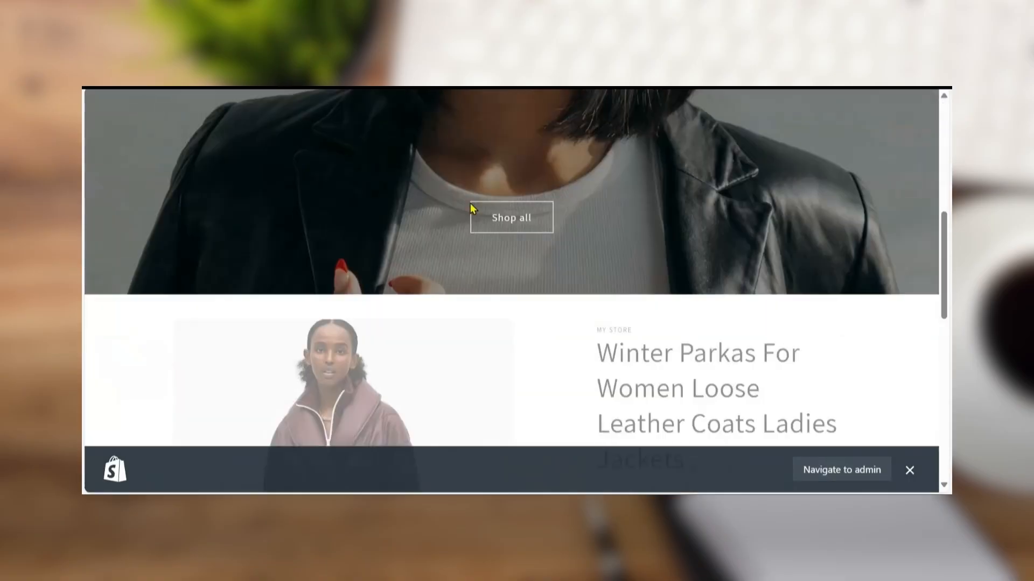
scroll(468, 215, "down", 10)
scroll(470, 218, "up", 15)
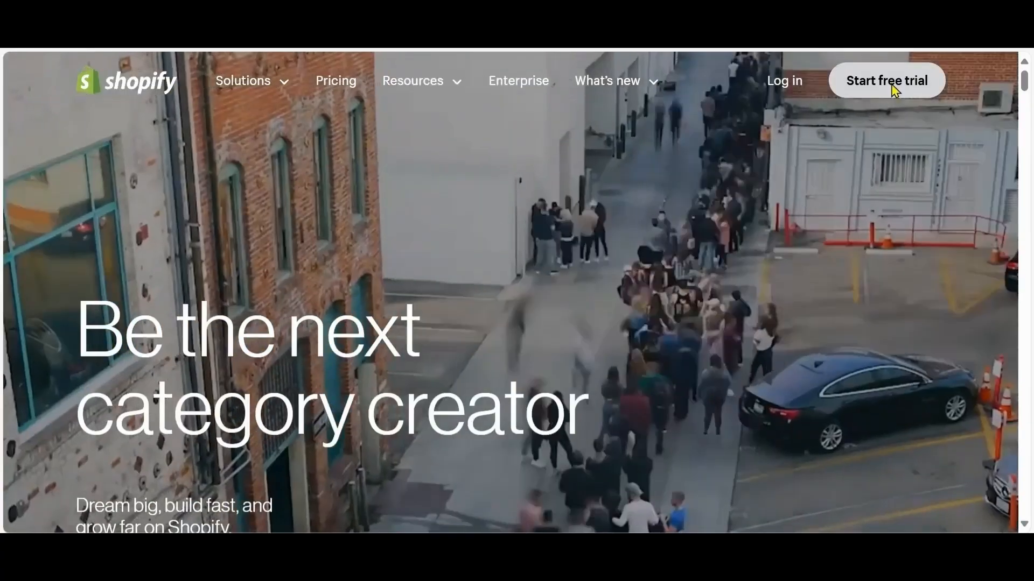
- Start a free trial from the Shopify website and choose to sign up with email
left_click(895, 91)
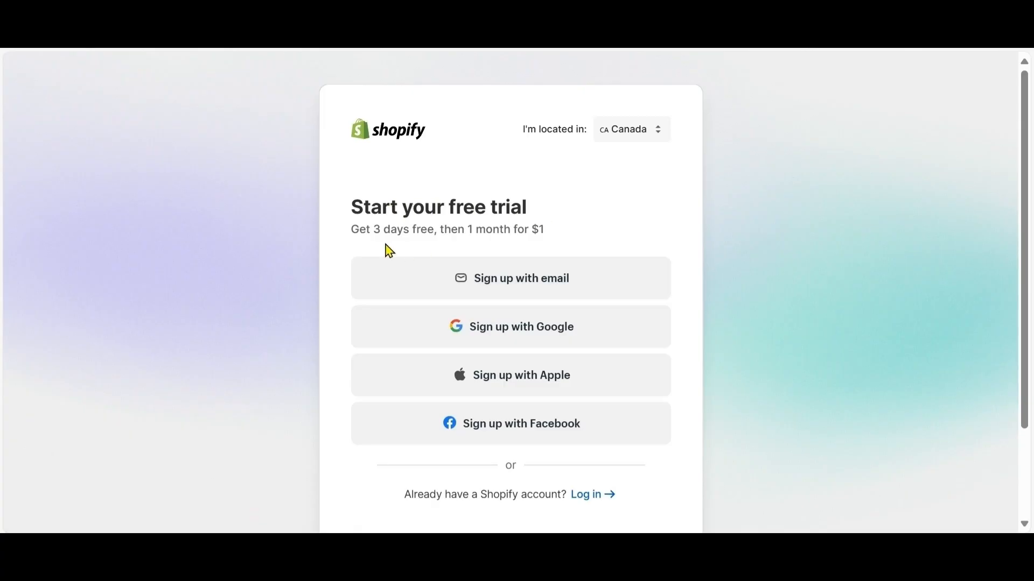
left_click_drag(435, 232, 351, 237)
left_click_drag(545, 232, 487, 232)
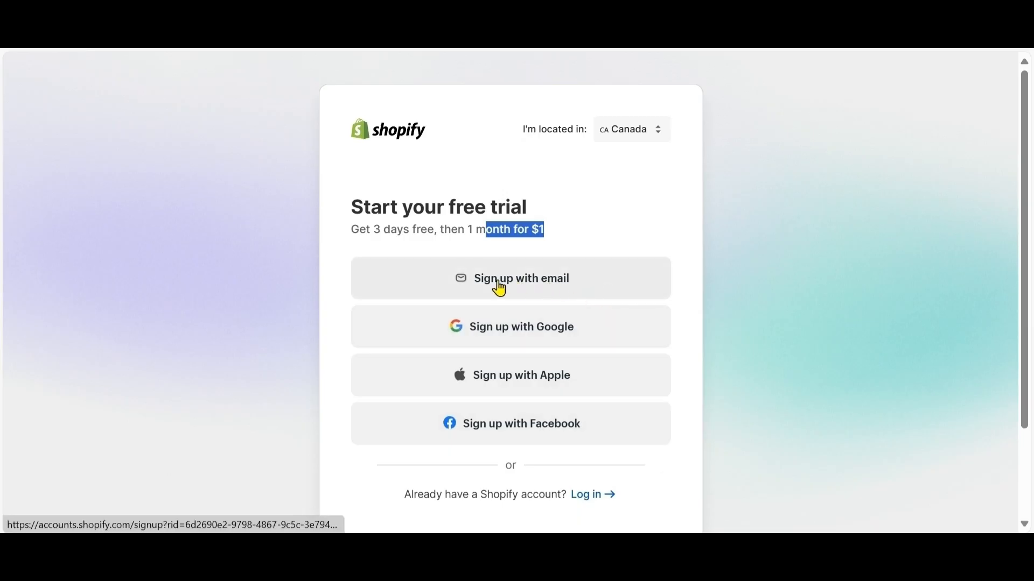
left_click(529, 284)
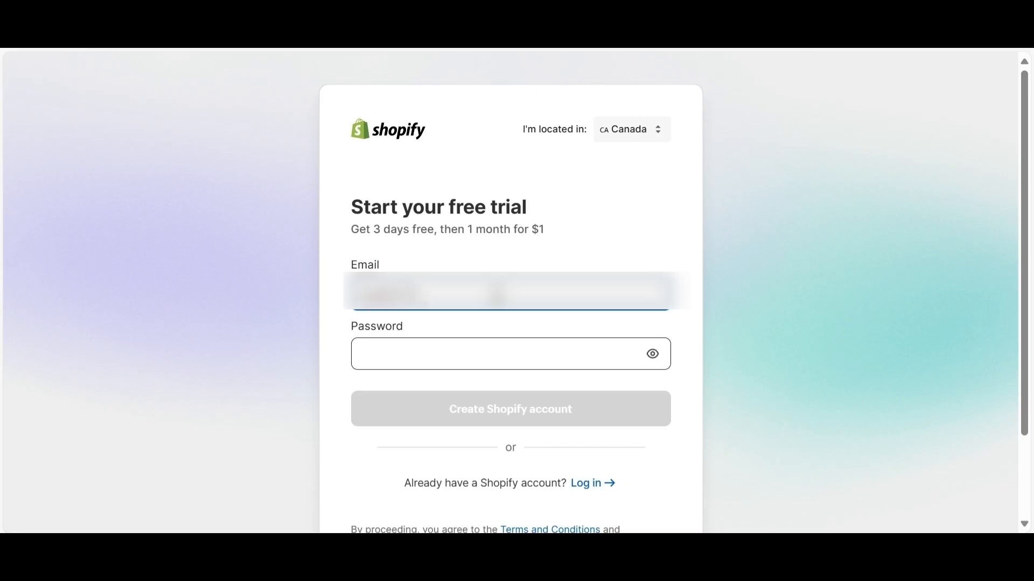
- Enter the account email and password, and create the Shopify account
type("****")
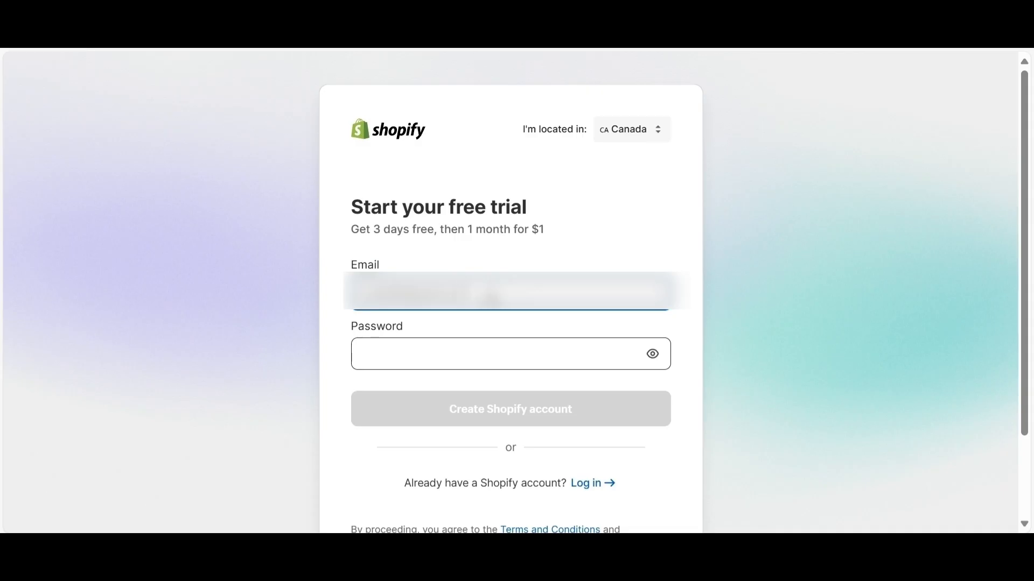
left_click(422, 348)
type("*")
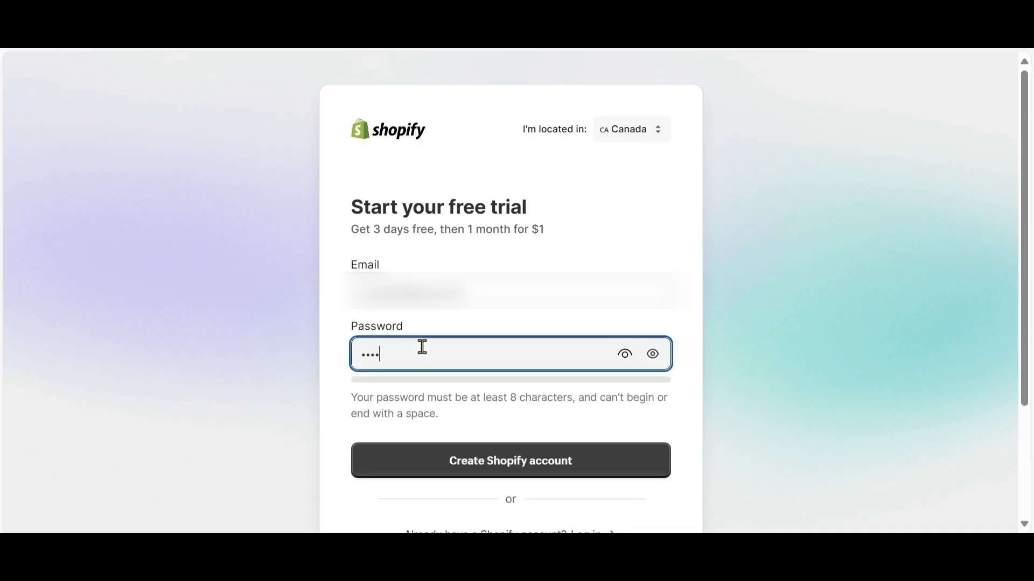
type("*************")
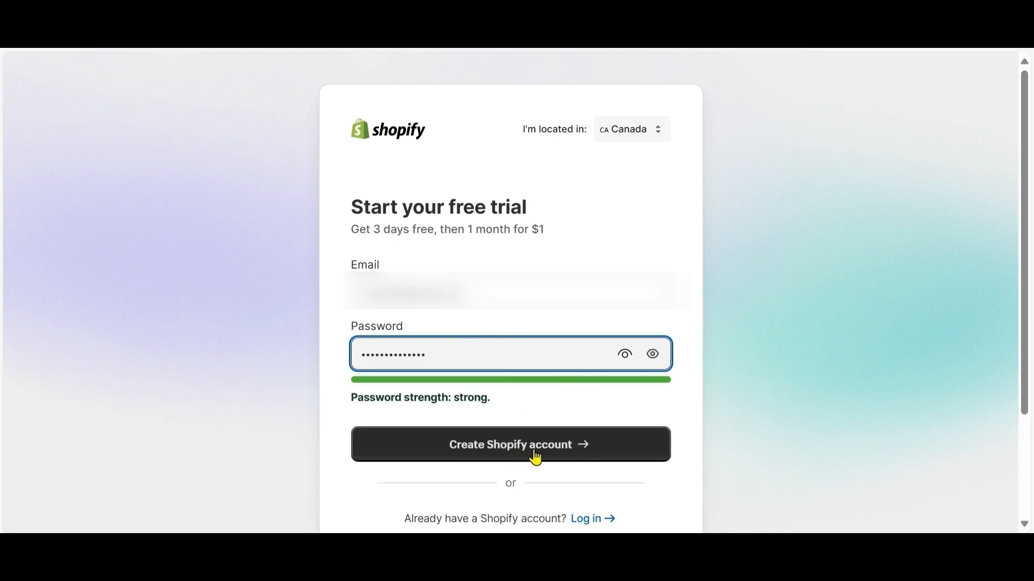
left_click(511, 455)
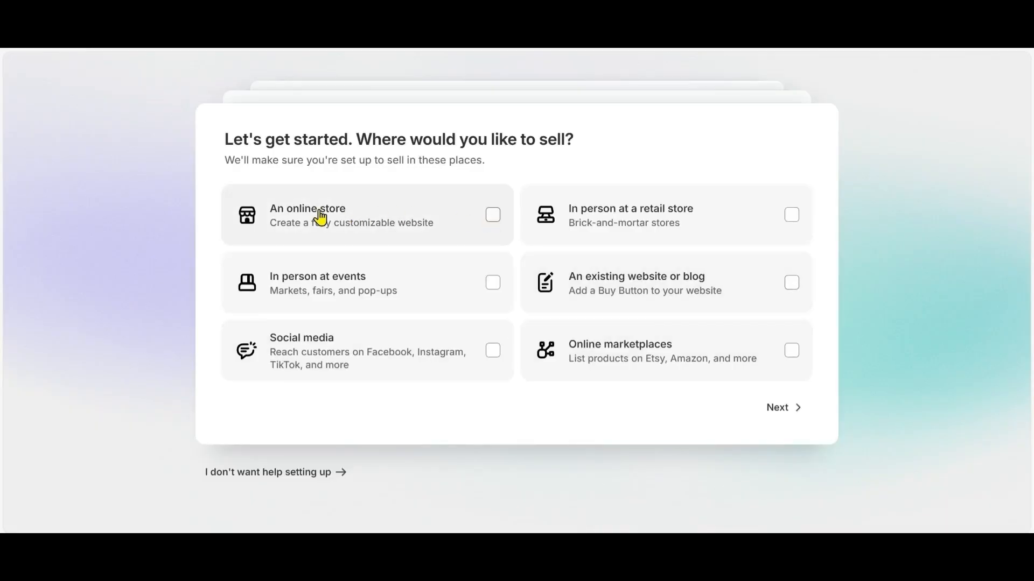
- Choose an online store as the place to sell and describe the business owner as just starting
left_click(495, 221)
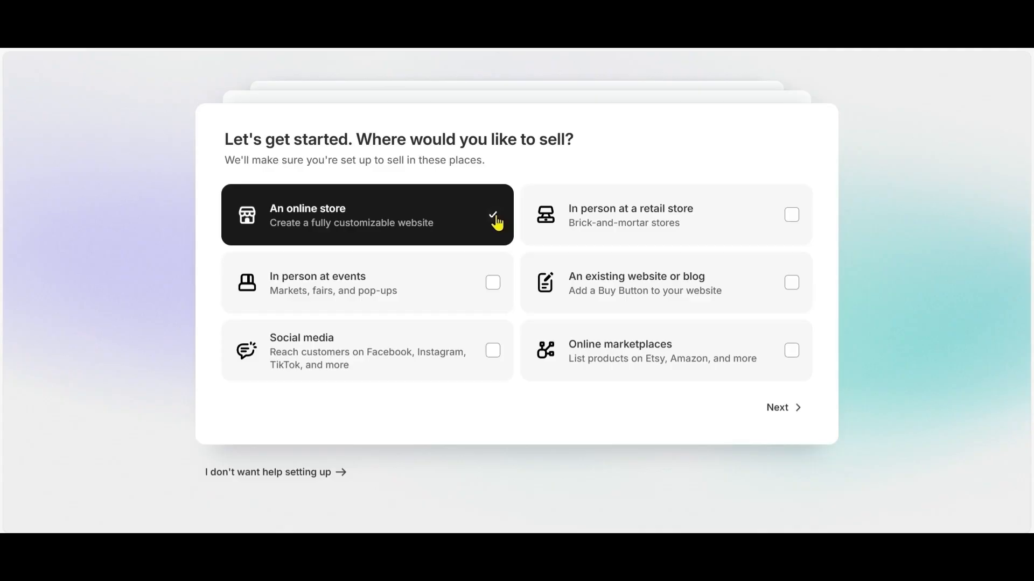
left_click(783, 409)
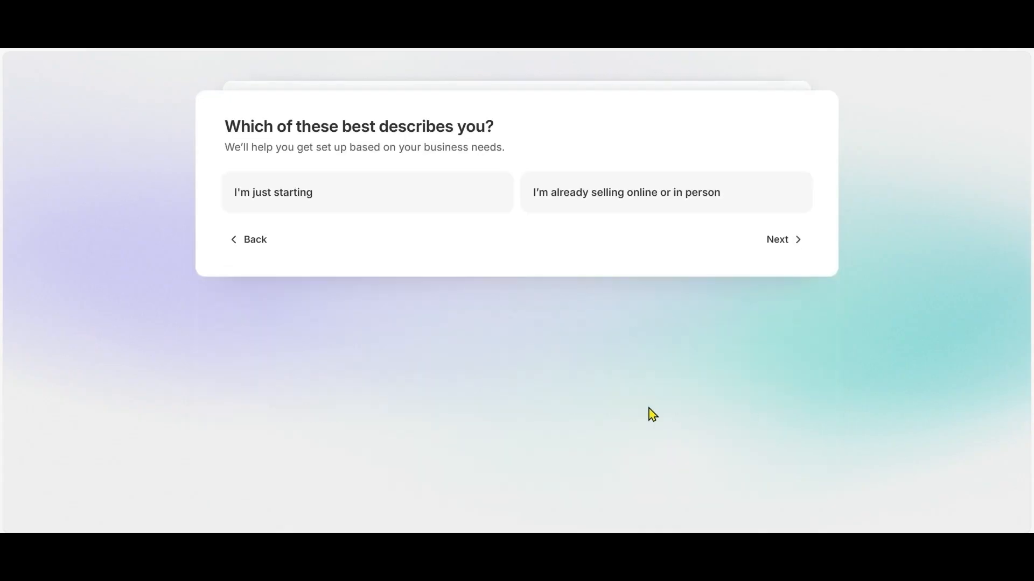
left_click(305, 195)
left_click(780, 239)
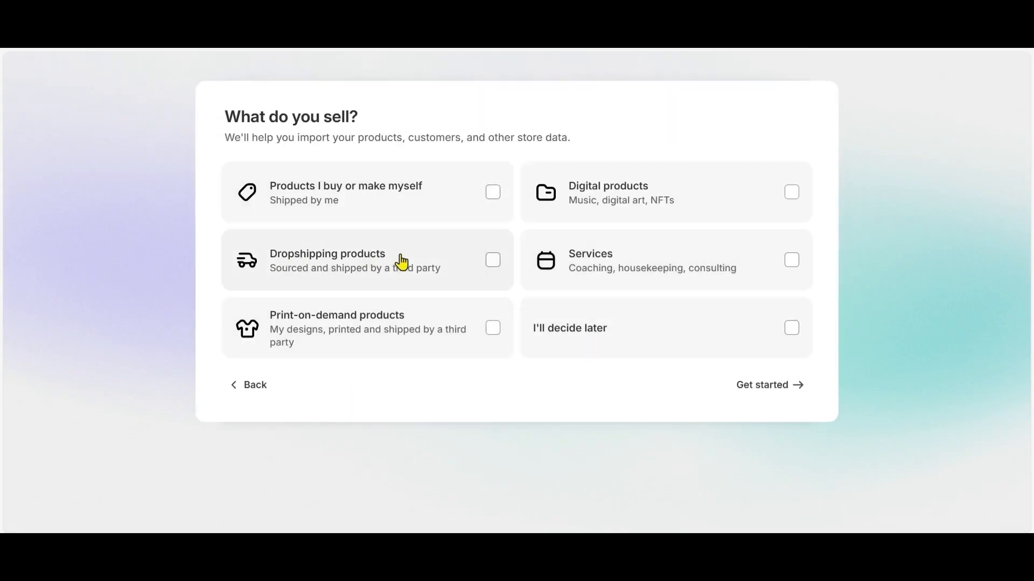
- Select dropshipping products as what is sold and try the Basic plan
left_click(493, 264)
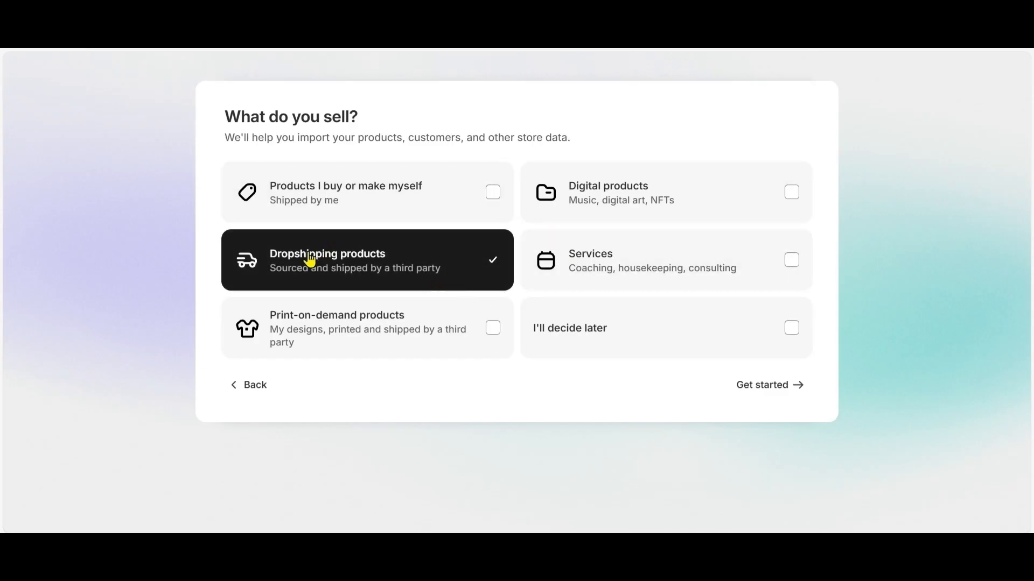
left_click(763, 396)
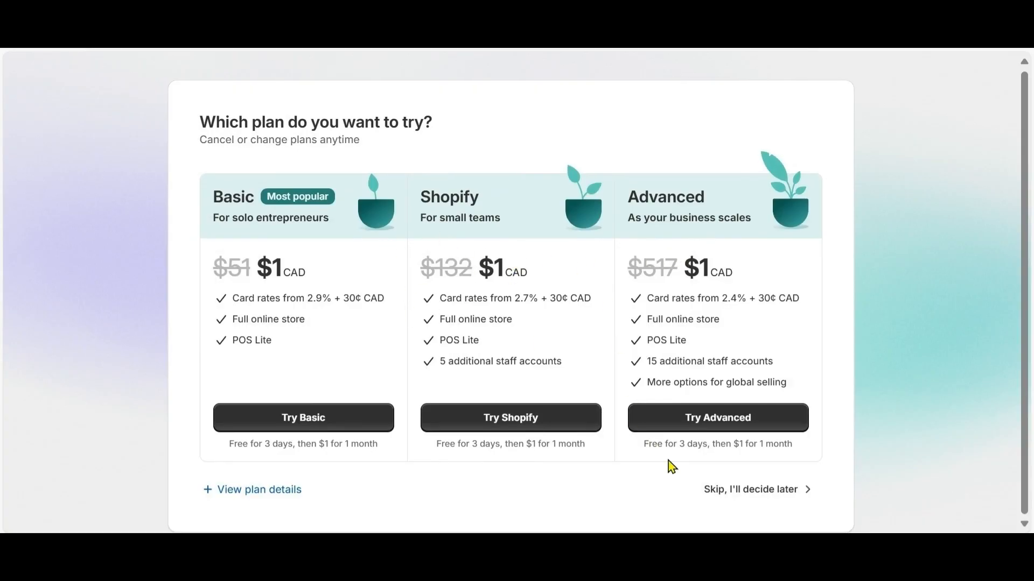
left_click(322, 426)
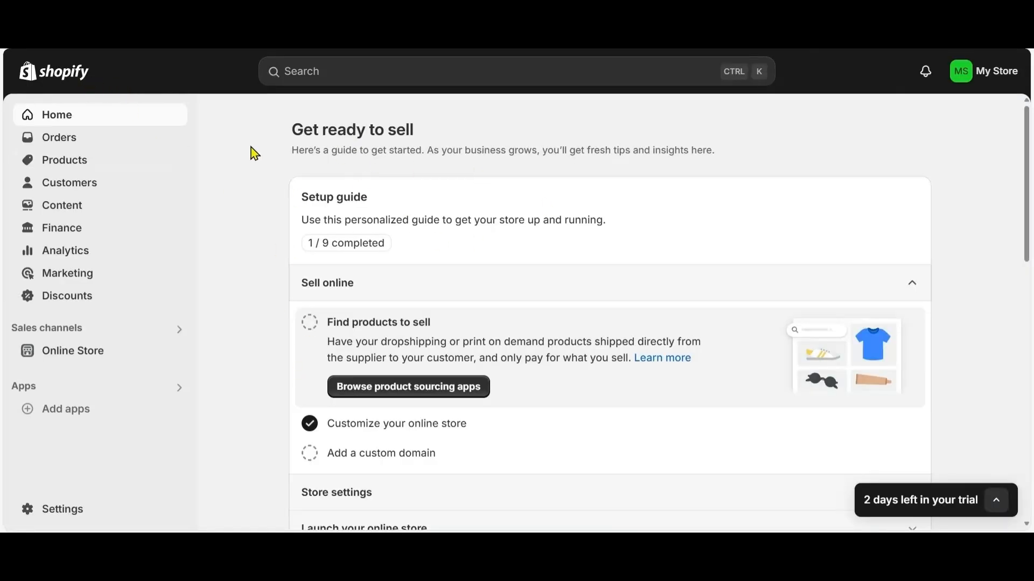
- Look through the admin's Orders, Products, Customers, Analytics, Marketing and Discounts pages
left_click(81, 138)
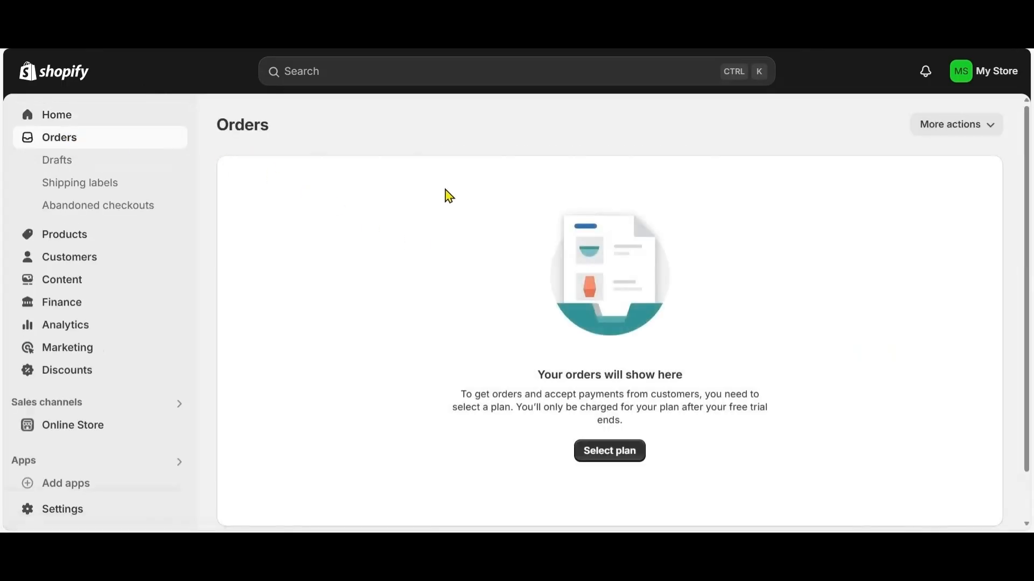
left_click(85, 240)
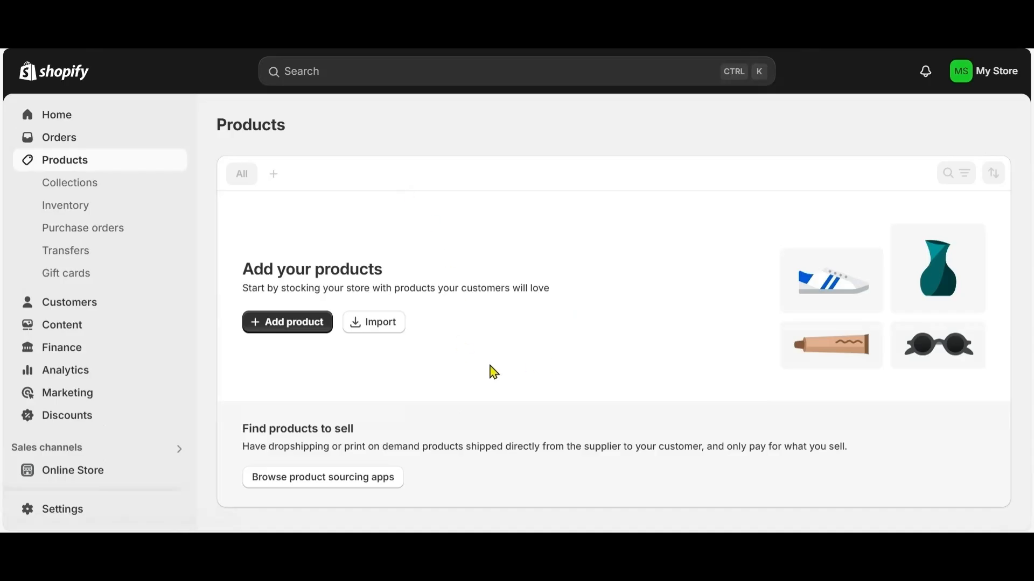
left_click(96, 306)
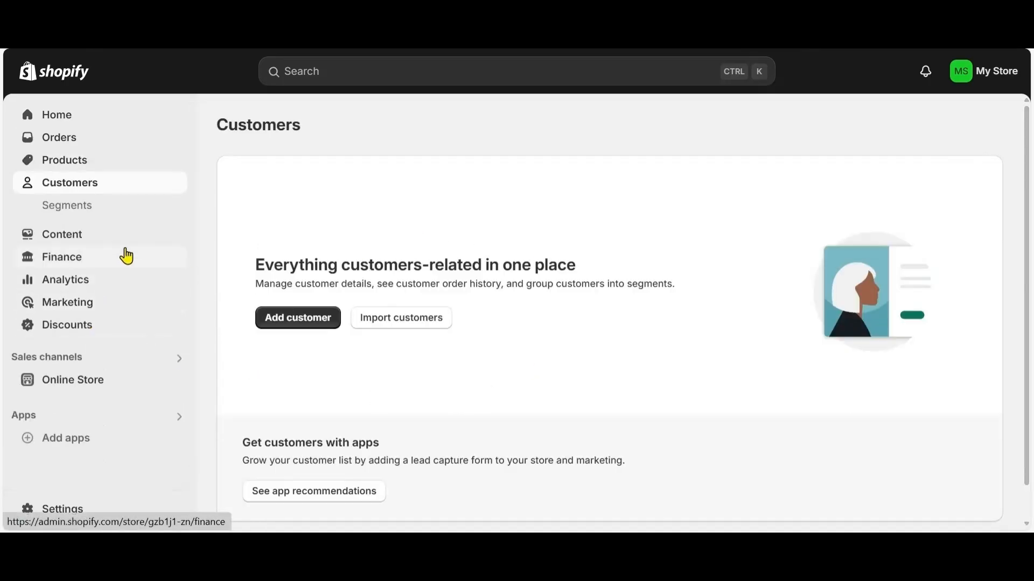
left_click(85, 291)
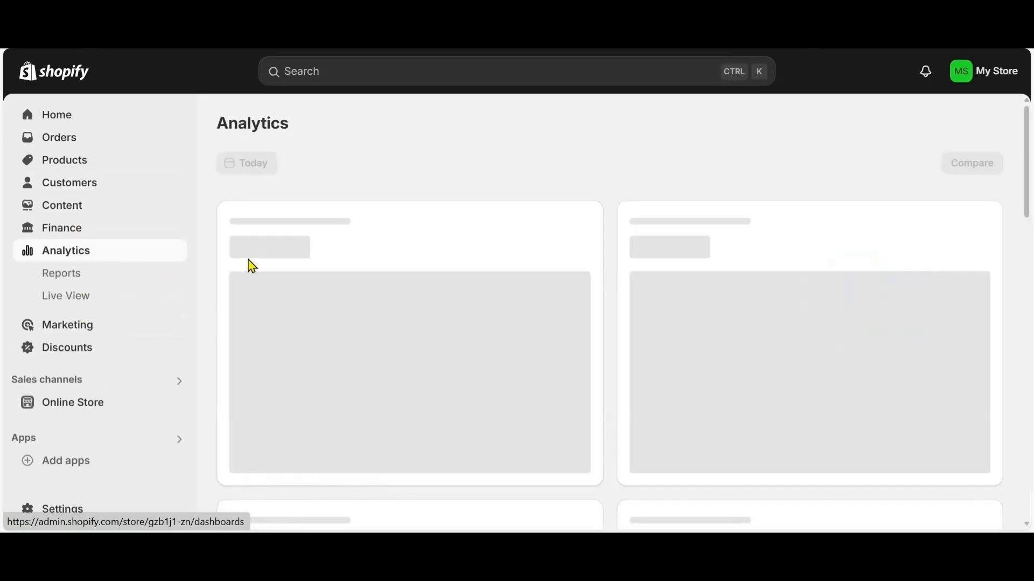
left_click(77, 326)
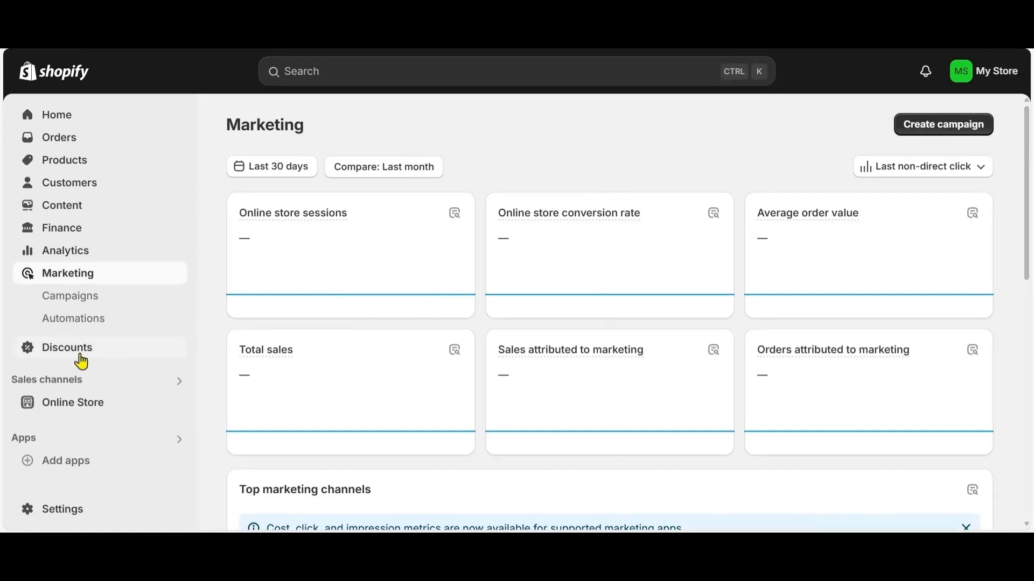
left_click(79, 350)
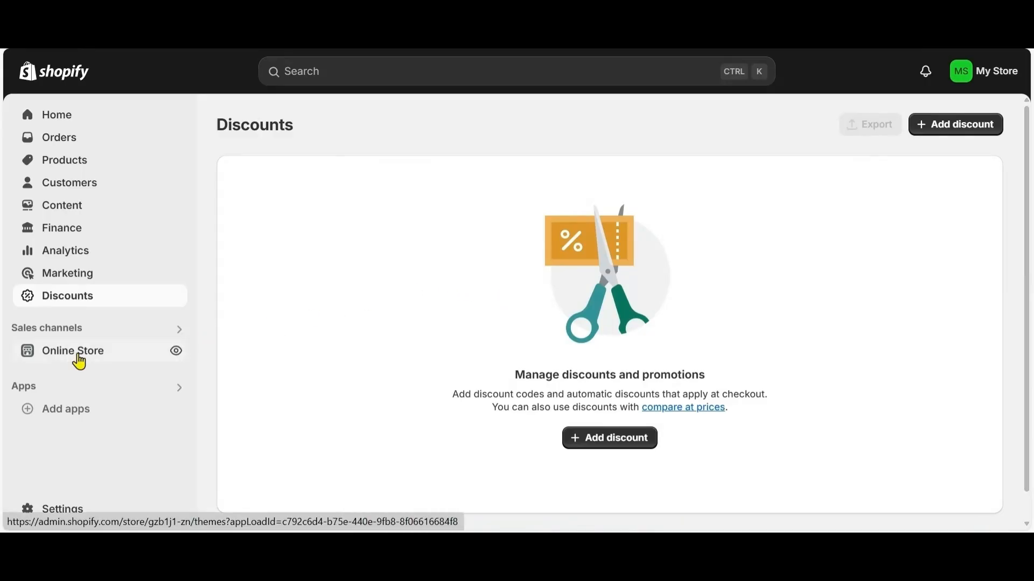
- Open the online store's themes and examine the current theme, the theme library and the popular free themes
left_click(91, 356)
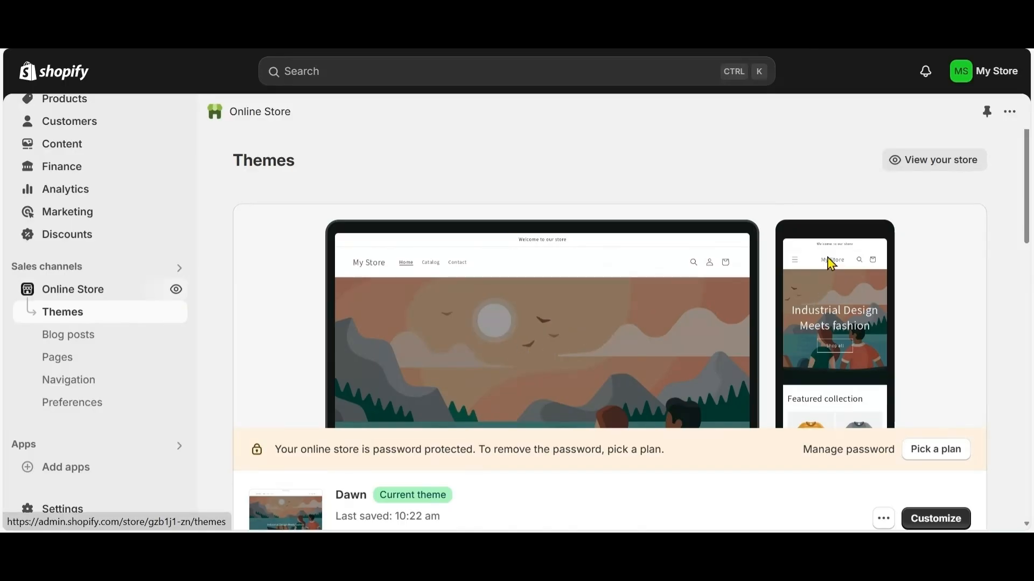
scroll(551, 379, "down", 6)
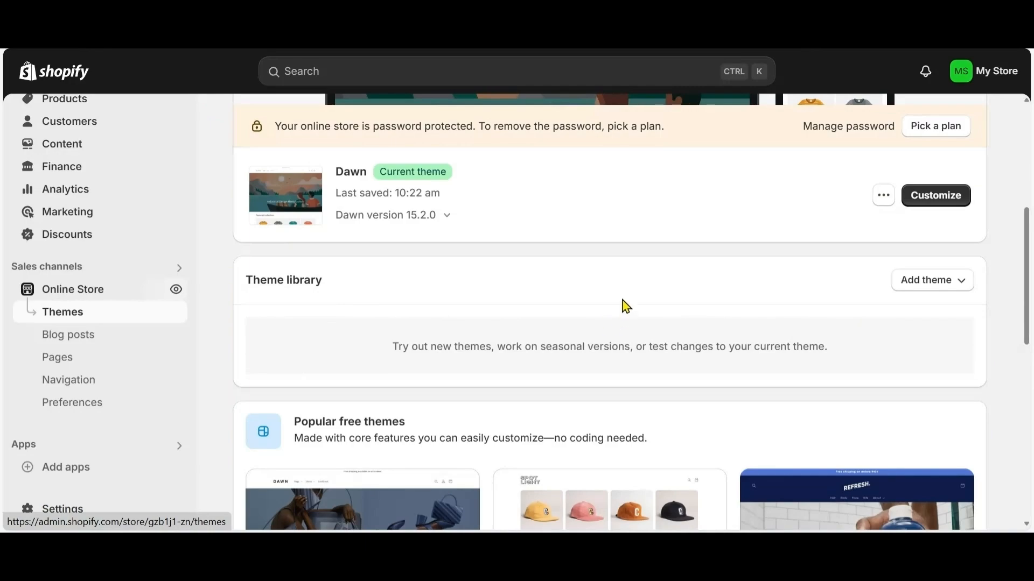
scroll(581, 316, "down", 2)
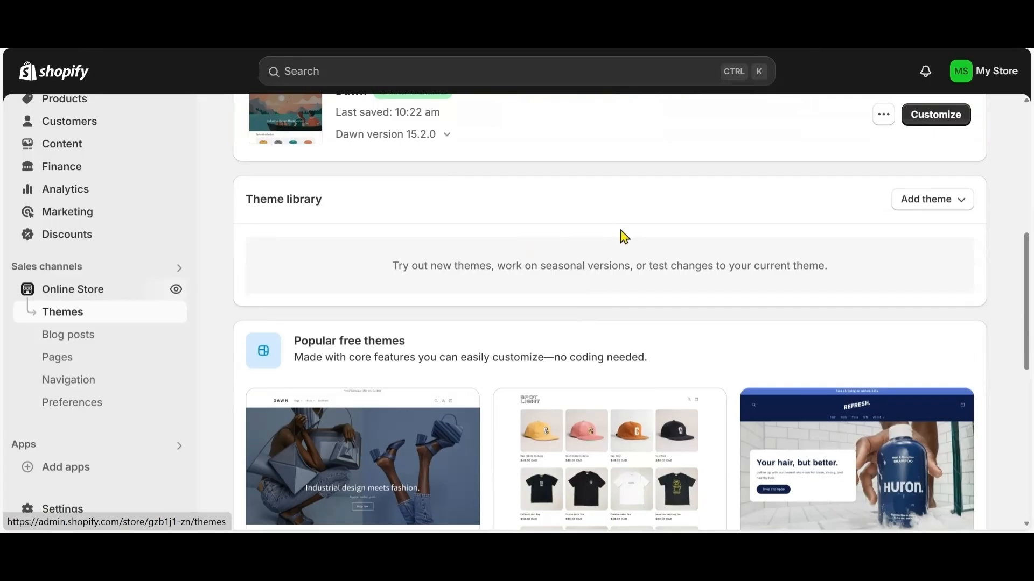
scroll(564, 254, "down", 3)
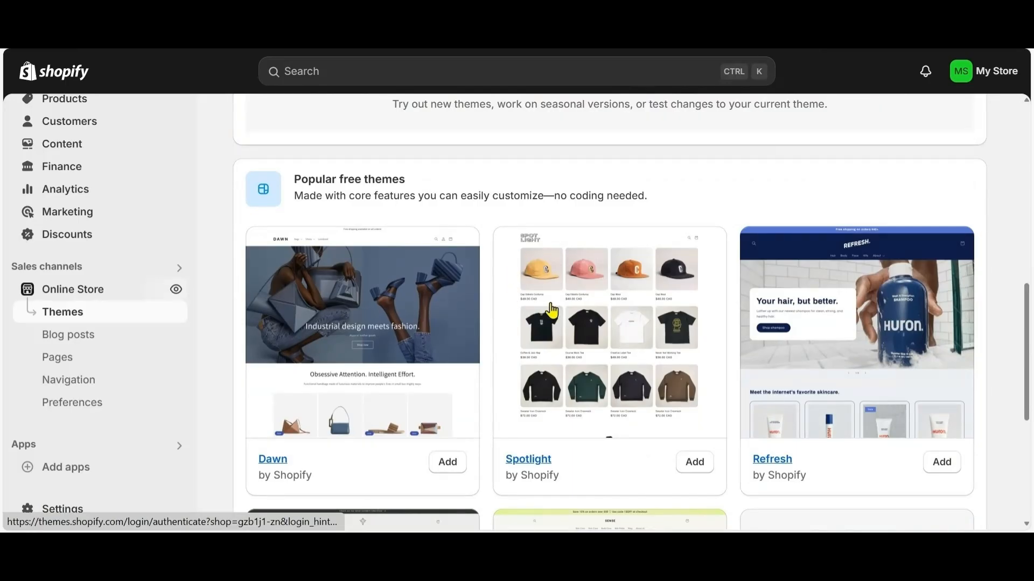
scroll(549, 310, "down", 5)
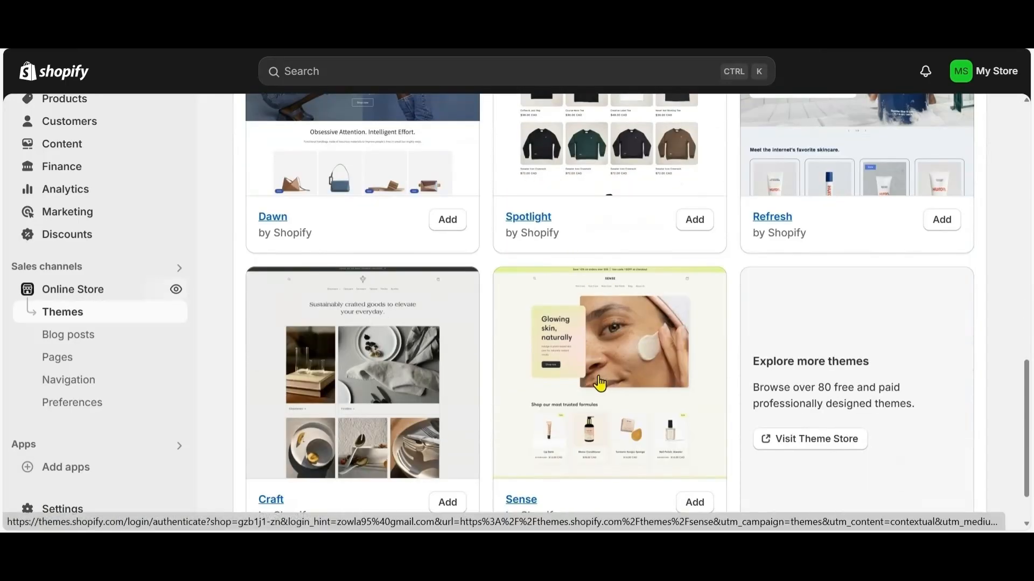
scroll(593, 337, "down", 1)
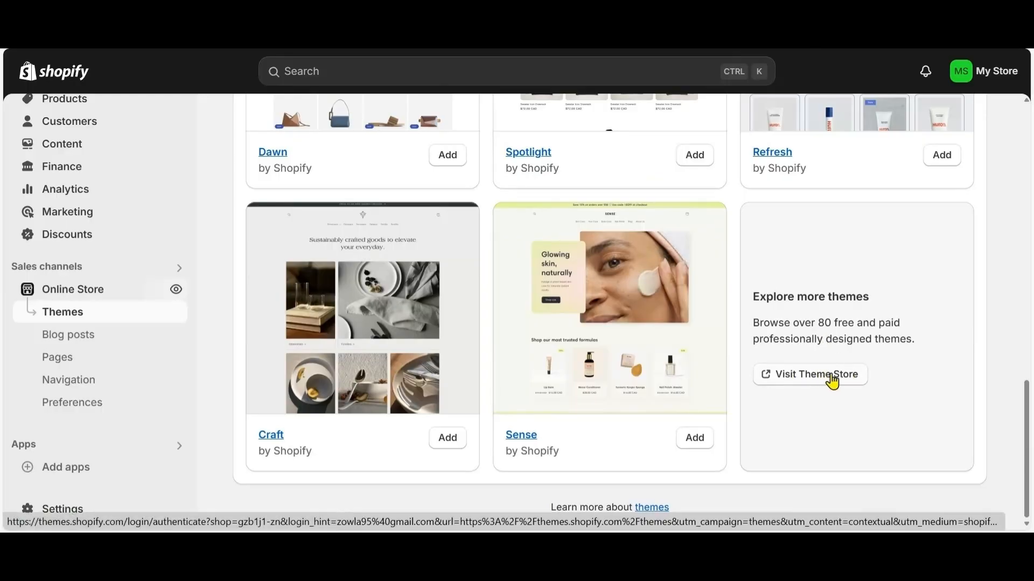
- Visit the Theme Store and browse the theme catalogue, its prices and its filter categories
left_click(816, 381)
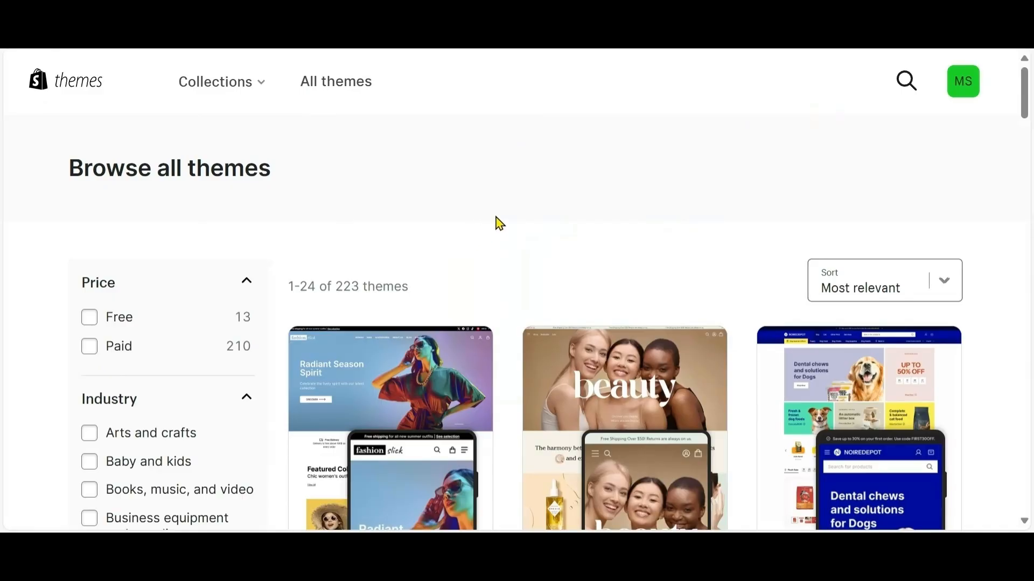
scroll(540, 198, "down", 5)
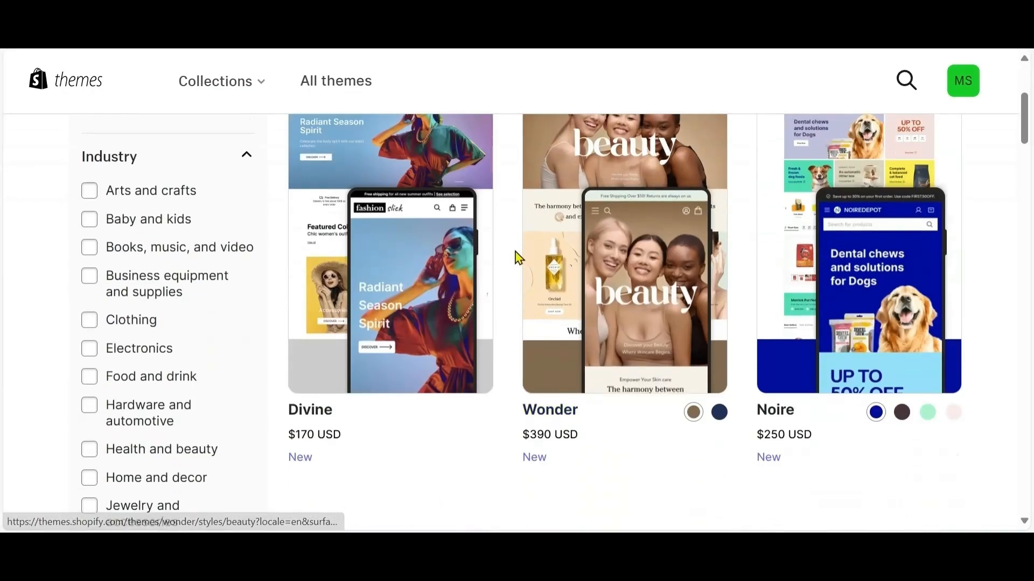
scroll(500, 254, "up", 3)
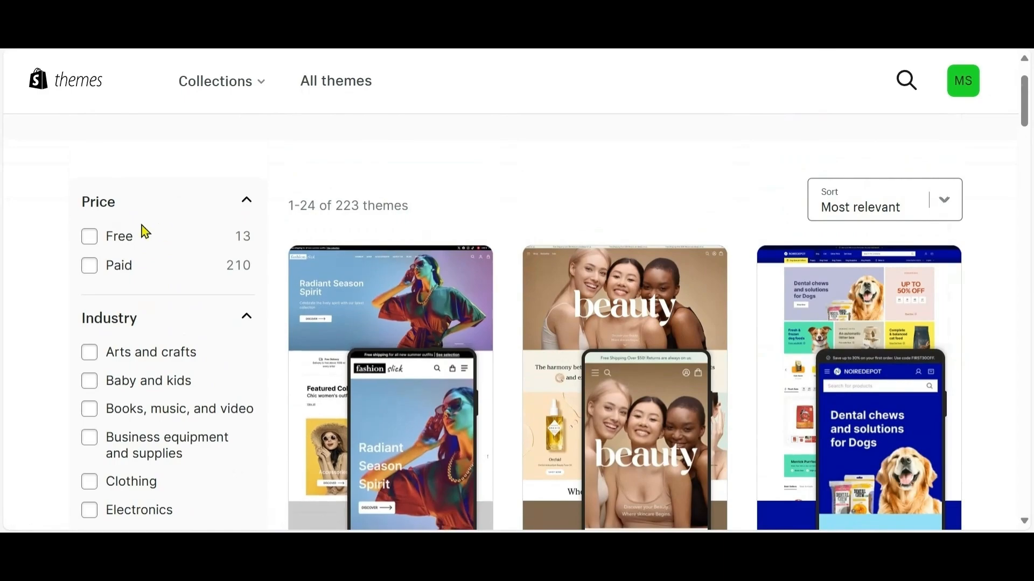
scroll(455, 332, "down", 5)
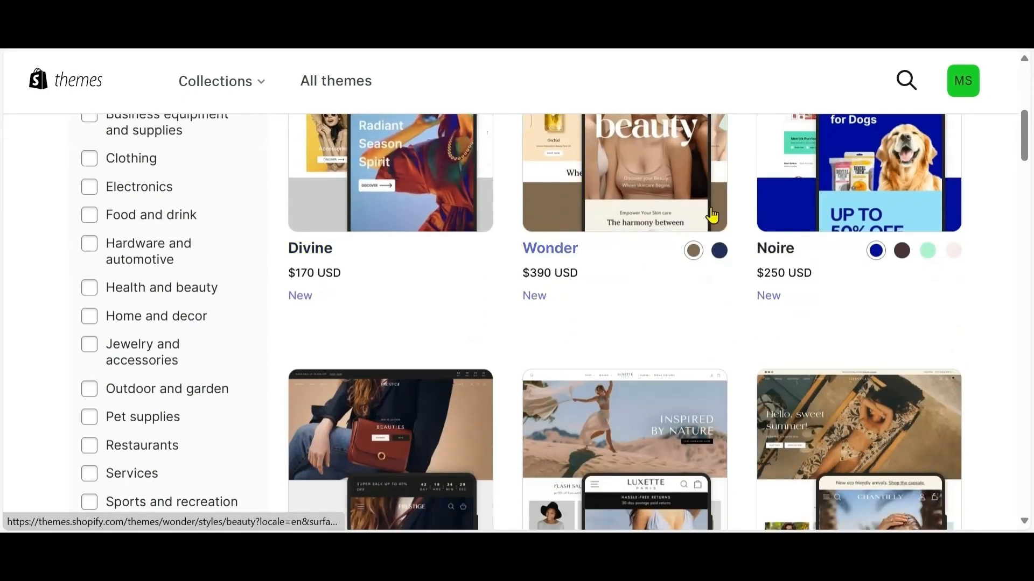
scroll(697, 237, "down", 1)
scroll(624, 311, "down", 1)
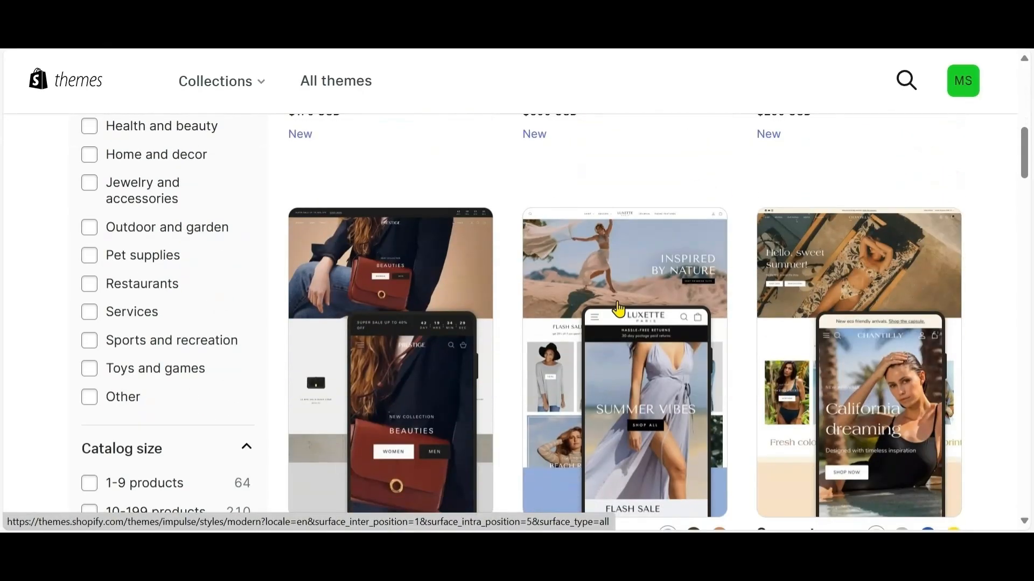
scroll(618, 310, "down", 2)
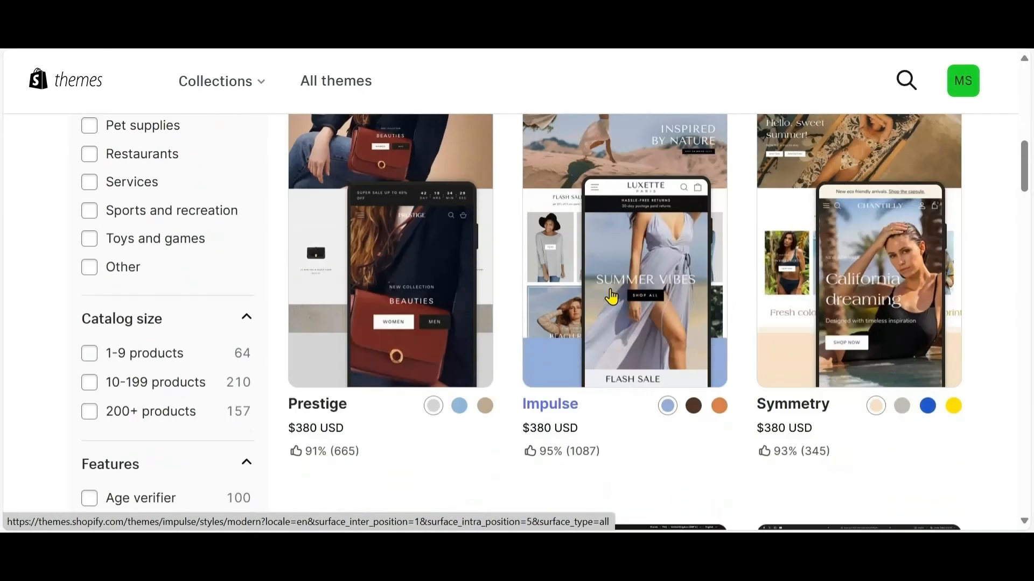
scroll(612, 297, "down", 1)
scroll(606, 253, "up", 5)
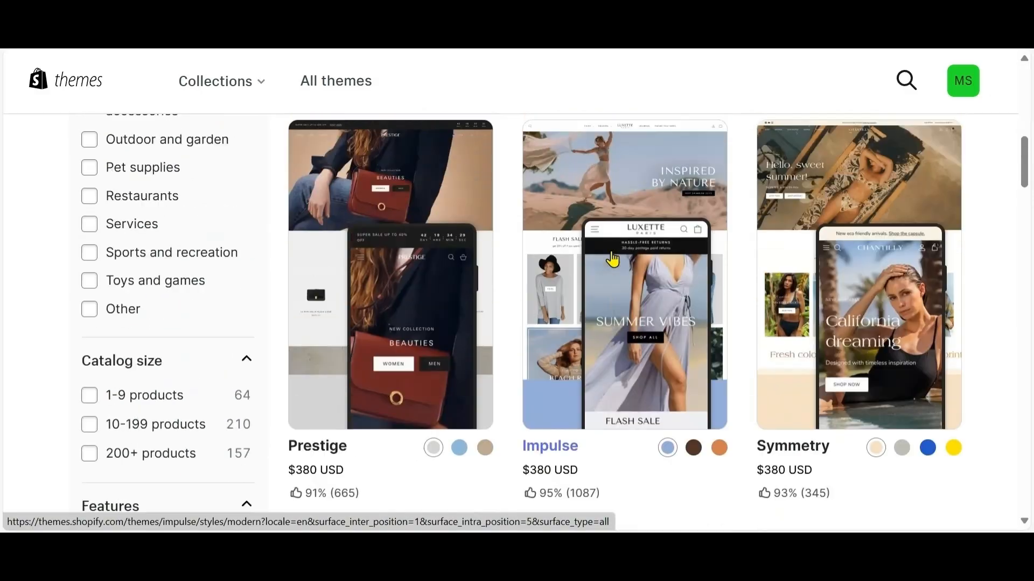
- Compare the prices of the paid Divine and Wonder themes in the theme catalogue
scroll(601, 263, "up", 2)
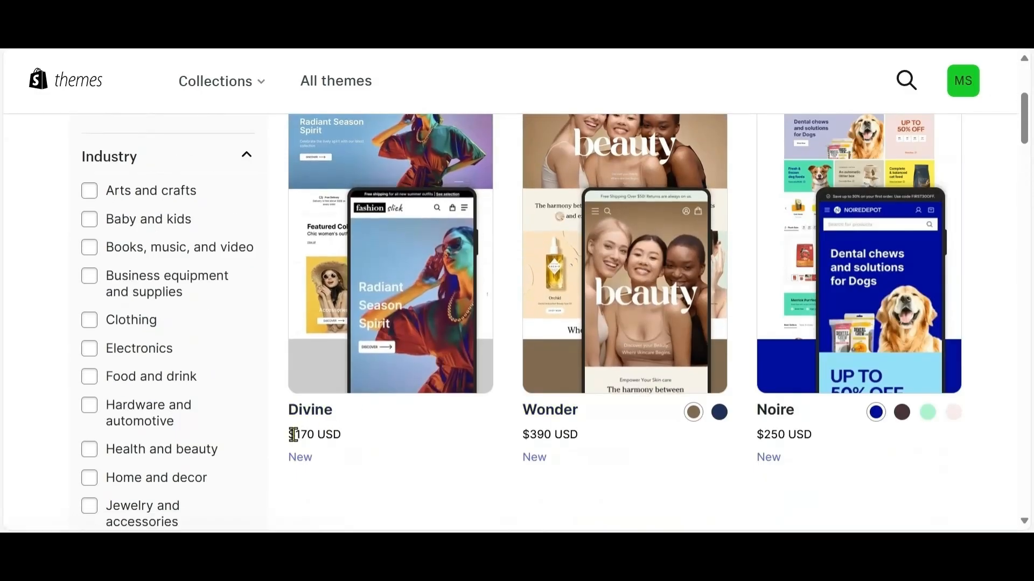
left_click_drag(296, 435, 389, 445)
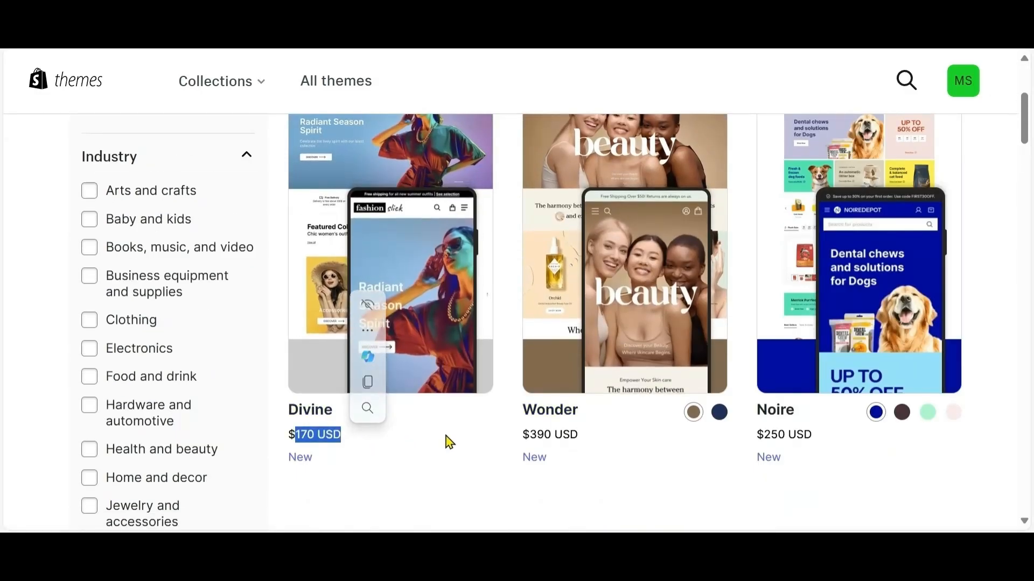
left_click_drag(538, 435, 567, 438)
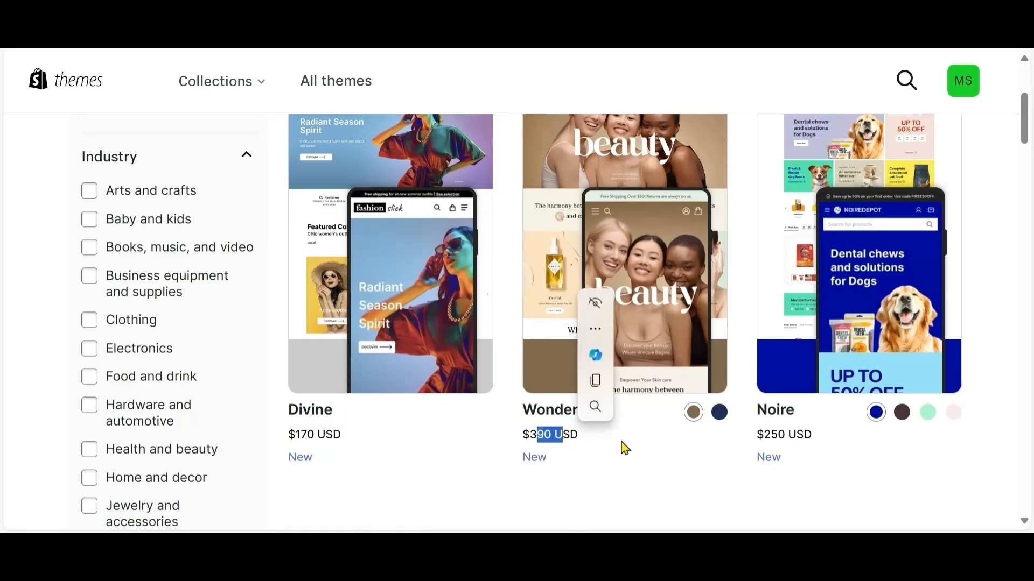
- Filter the theme catalogue to free themes only and browse the matching themes
scroll(623, 447, "down", 2)
scroll(616, 410, "up", 3)
scroll(589, 391, "up", 3)
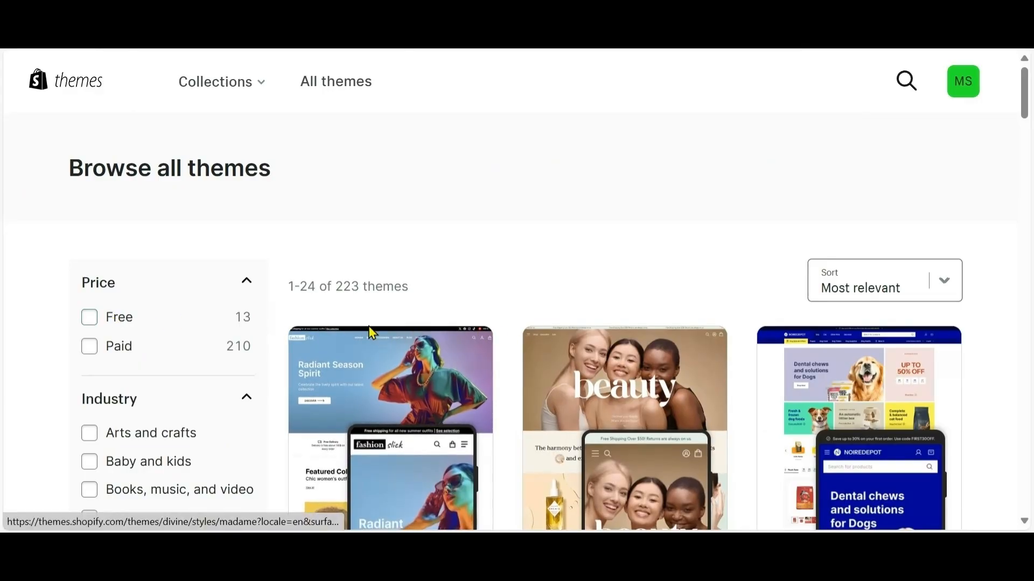
left_click(89, 318)
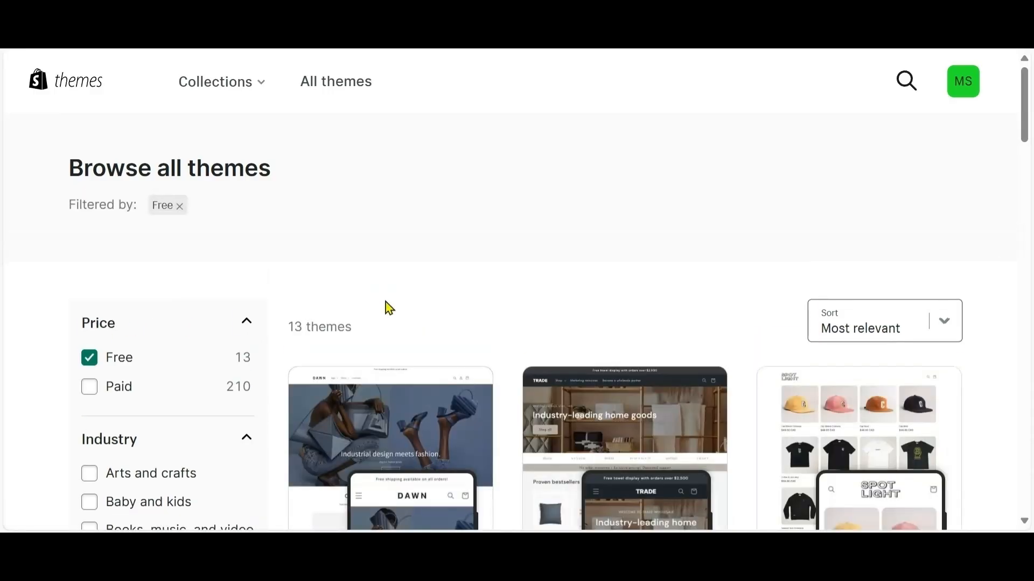
scroll(428, 364, "down", 2)
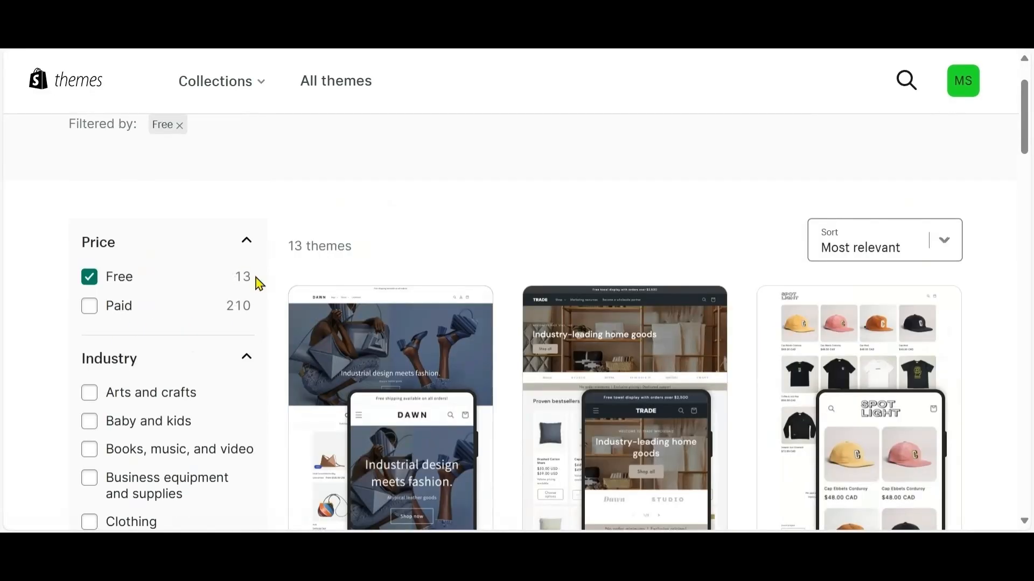
scroll(501, 323, "down", 5)
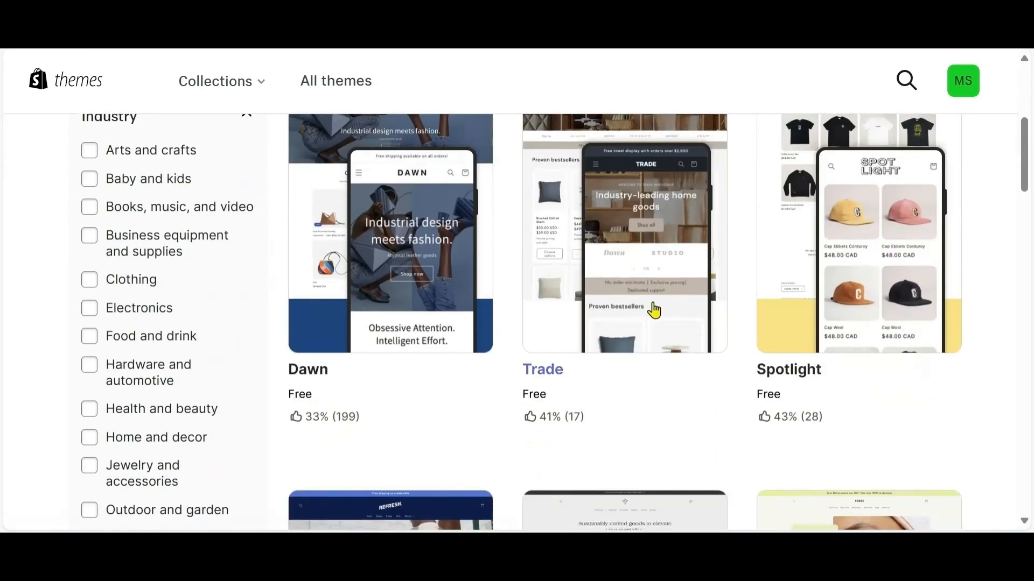
scroll(654, 311, "down", 6)
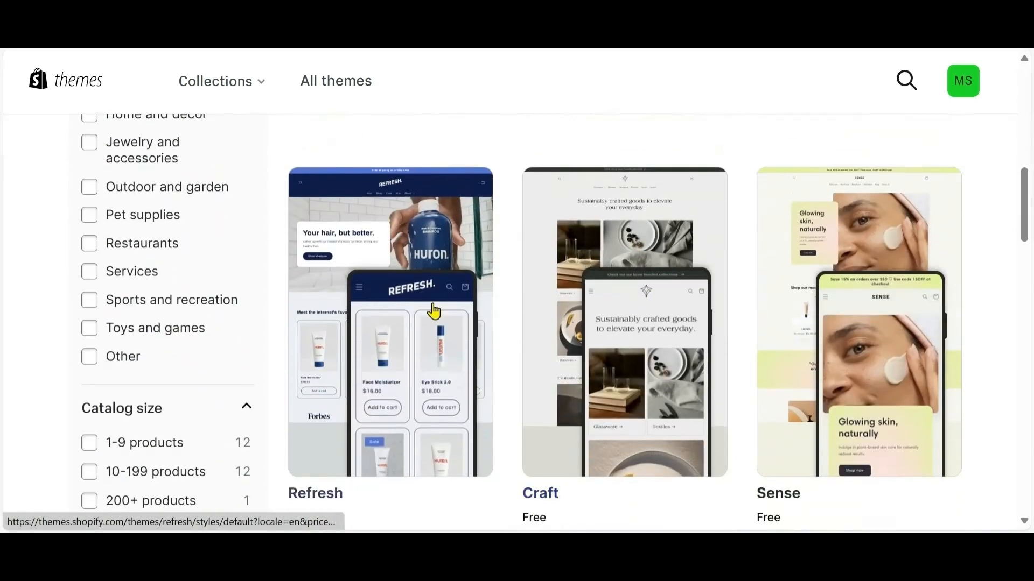
scroll(538, 280, "down", 3)
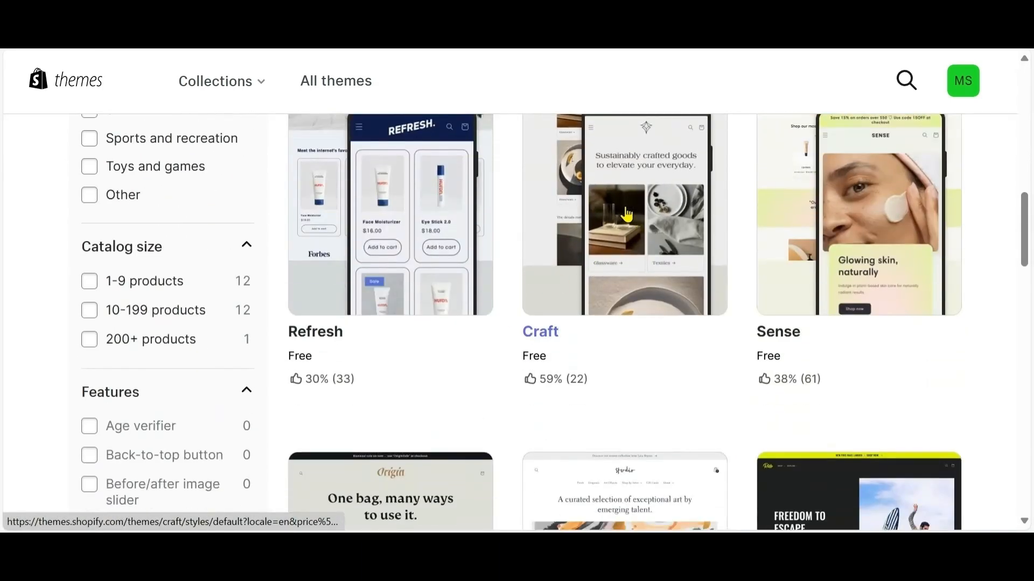
- Open the free Craft theme and look through its demo store in desktop view
left_click(596, 187)
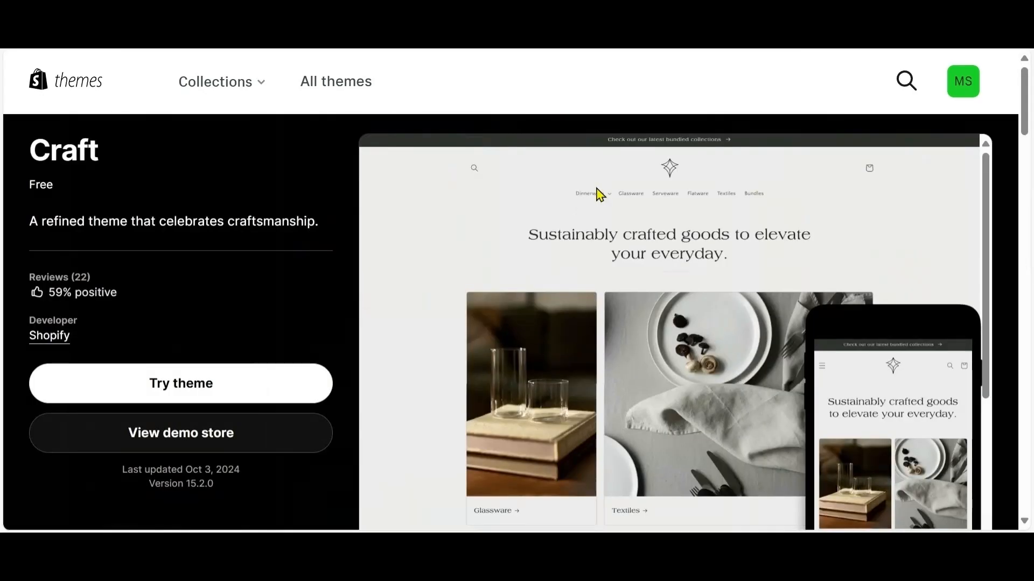
left_click(183, 440)
scroll(533, 261, "down", 10)
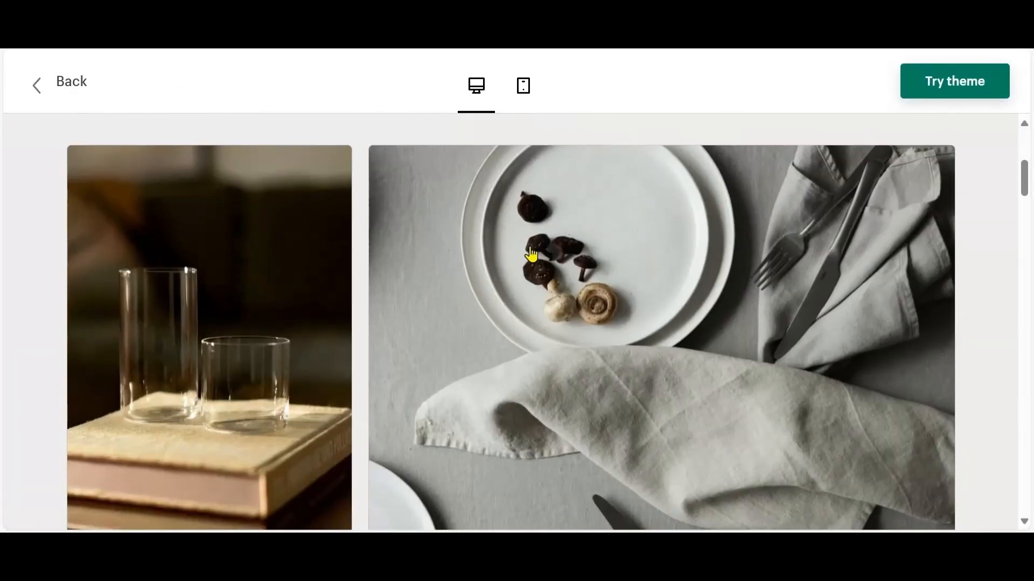
scroll(532, 254, "down", 9)
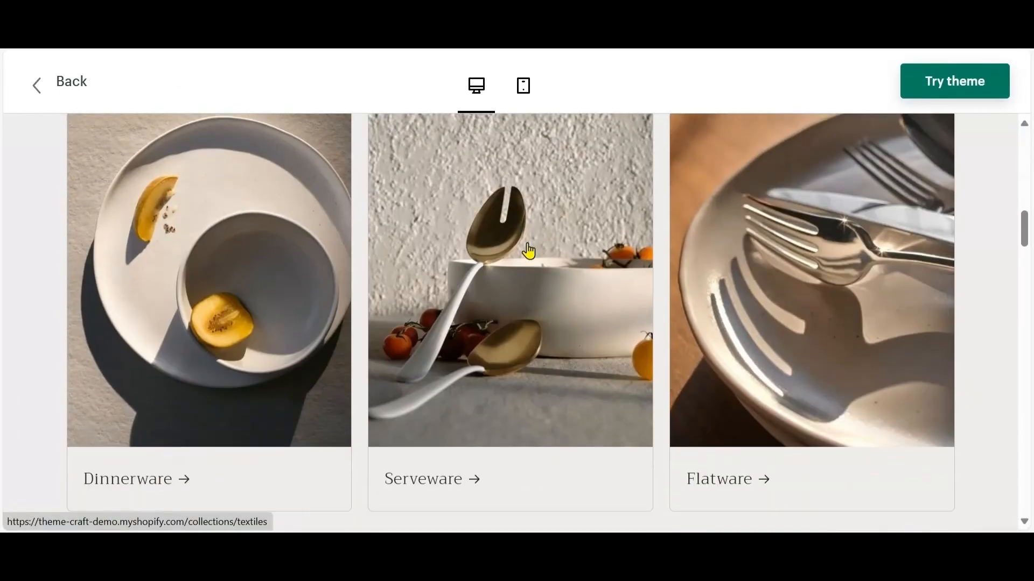
scroll(530, 252, "down", 12)
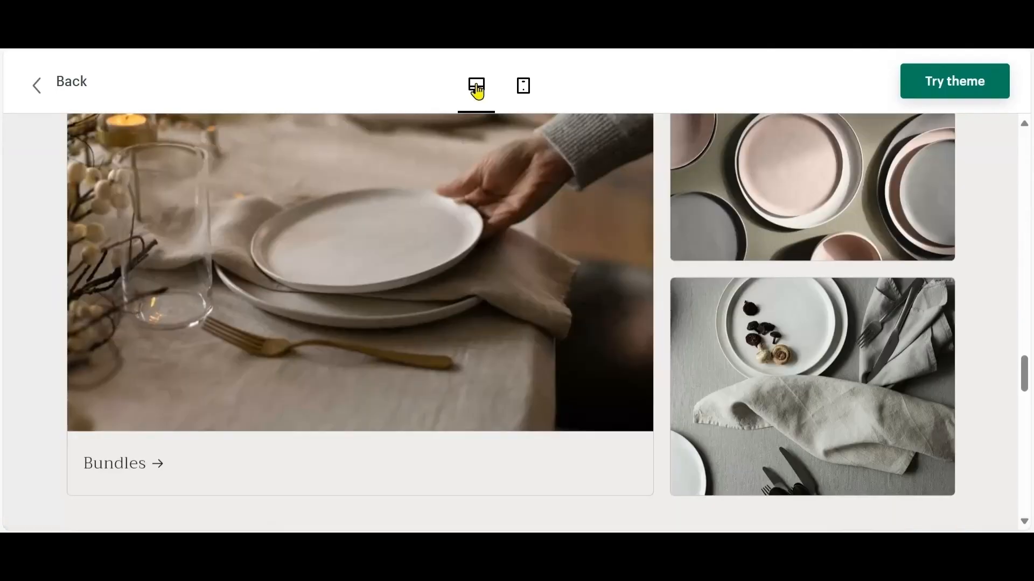
- Examine the Craft demo store in mobile view and return to the theme catalogue
left_click(525, 91)
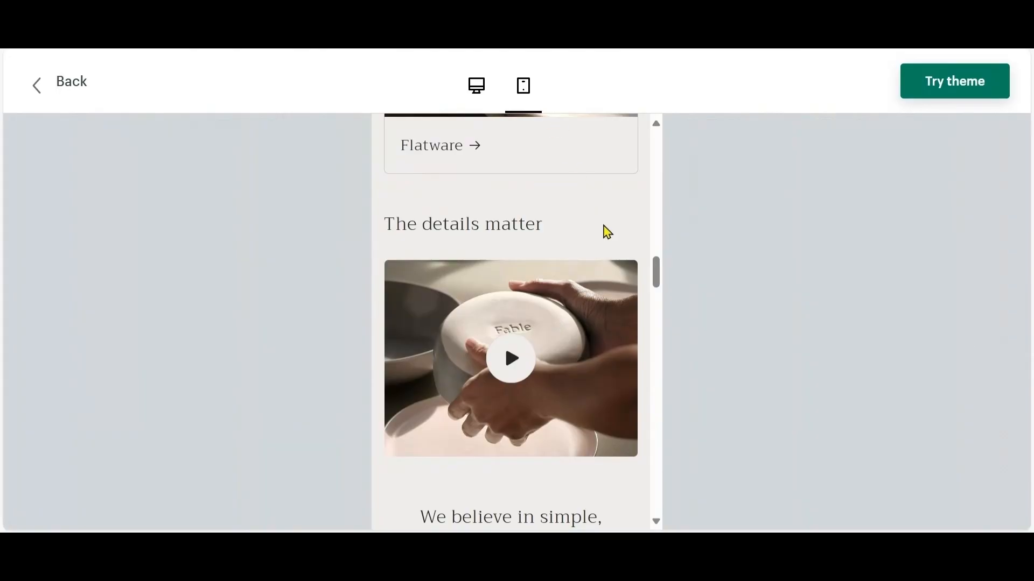
scroll(571, 296, "up", 12)
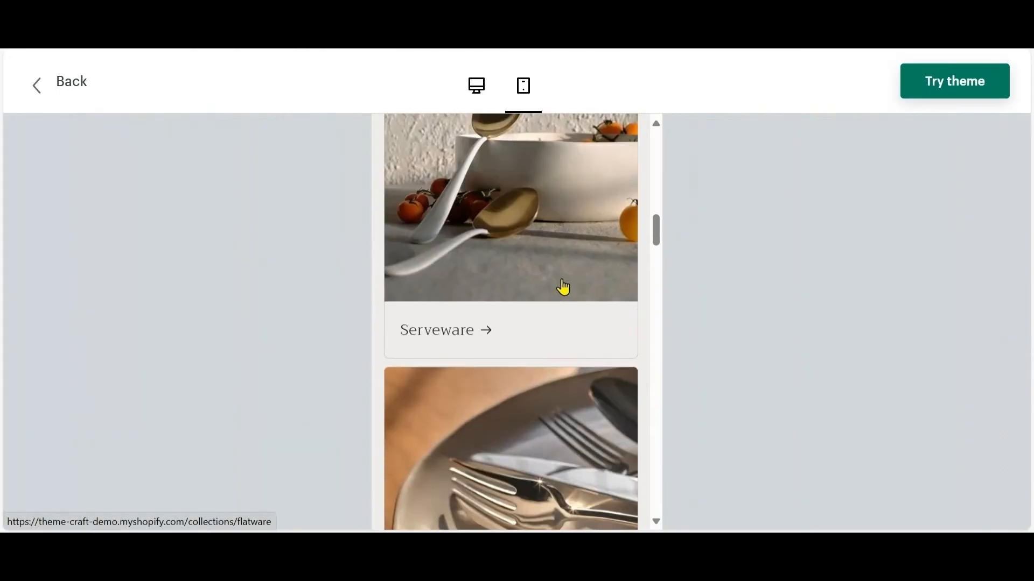
scroll(558, 280, "up", 10)
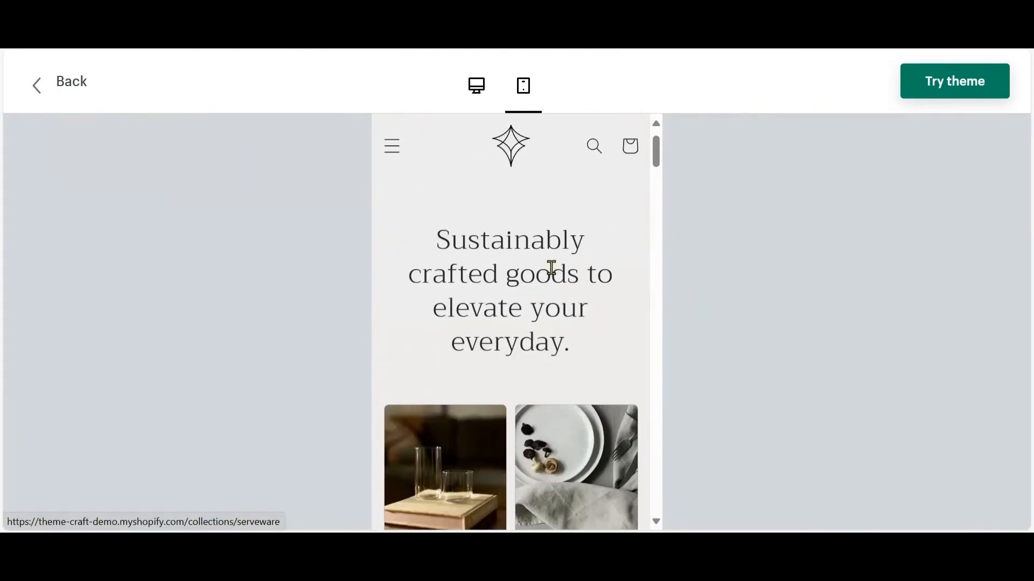
left_click(476, 87)
left_click(69, 89)
scroll(461, 291, "down", 2)
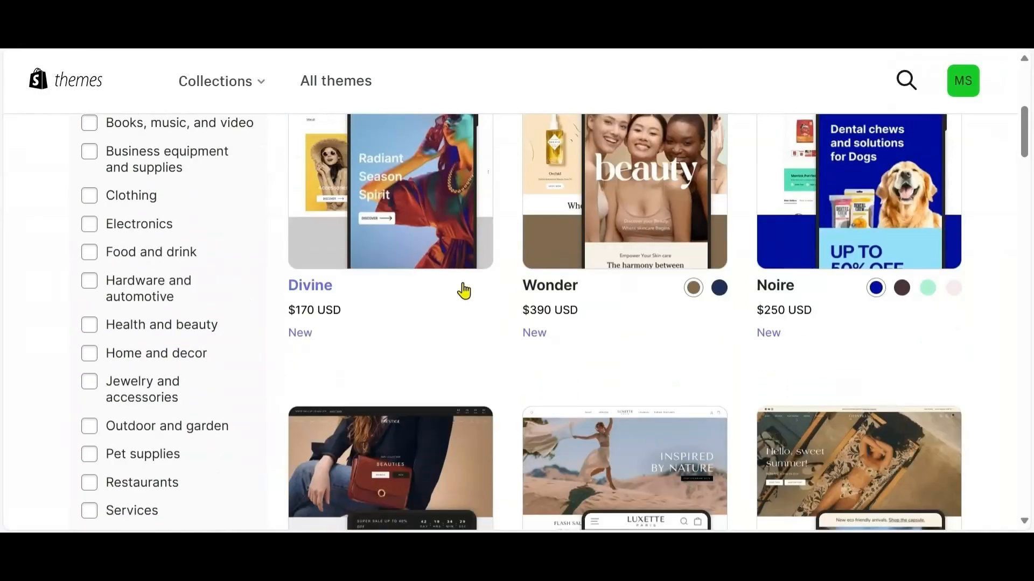
- Return to the store admin's Themes page and open the current Dawn theme for customization
key("ctrl+shift+Tab")
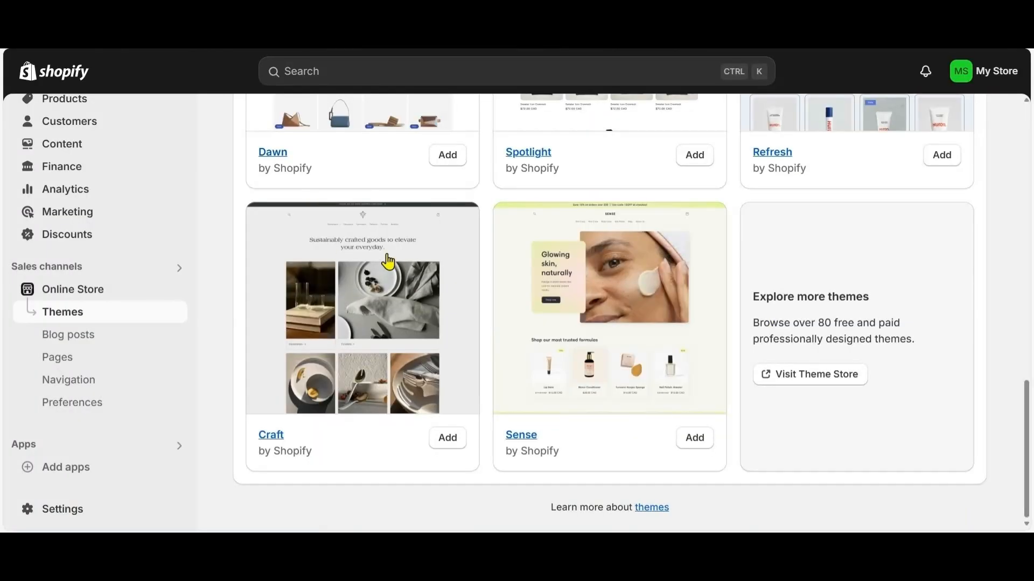
scroll(389, 261, "up", 6)
scroll(522, 224, "up", 5)
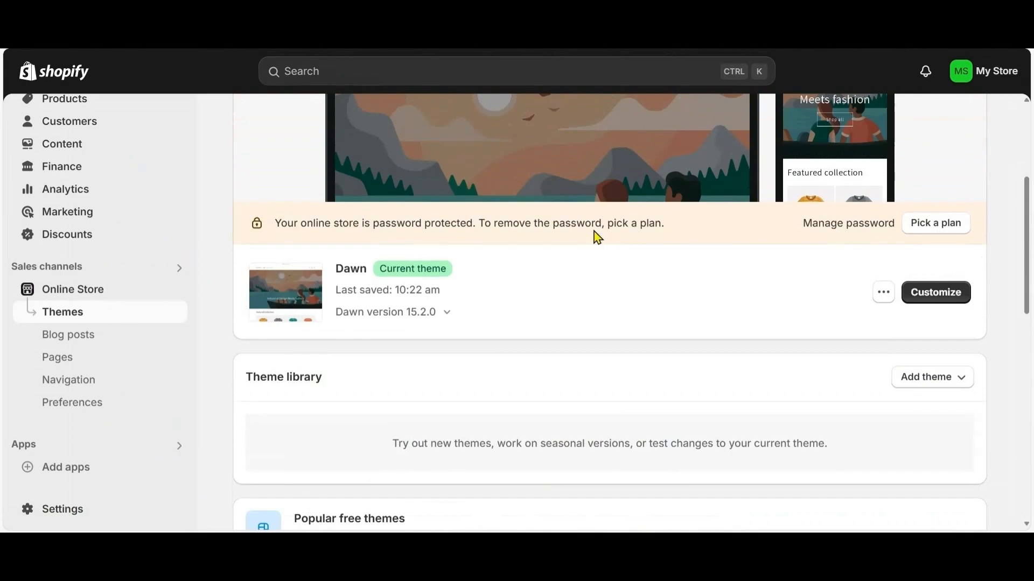
scroll(415, 355, "up", 2)
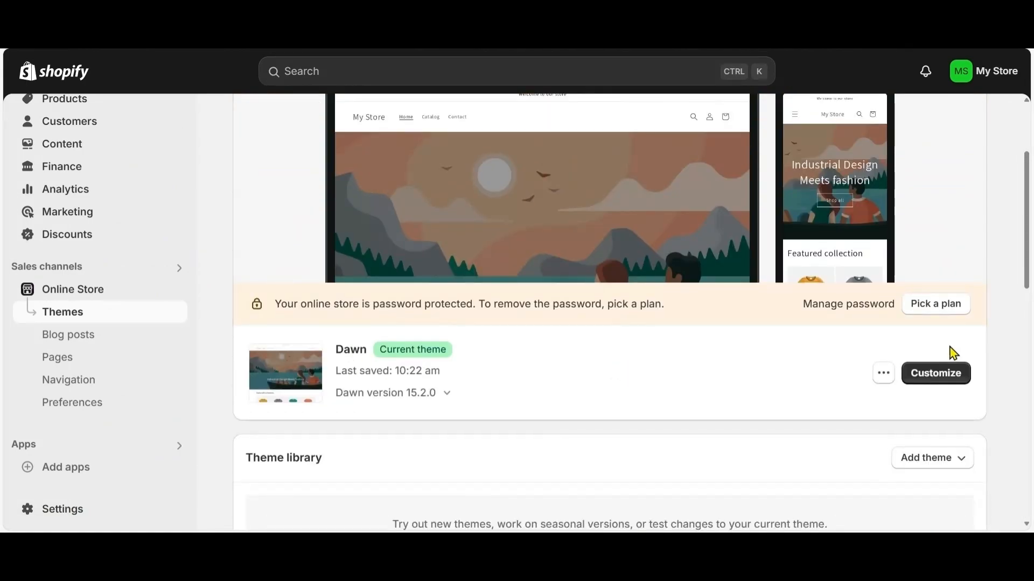
left_click(937, 386)
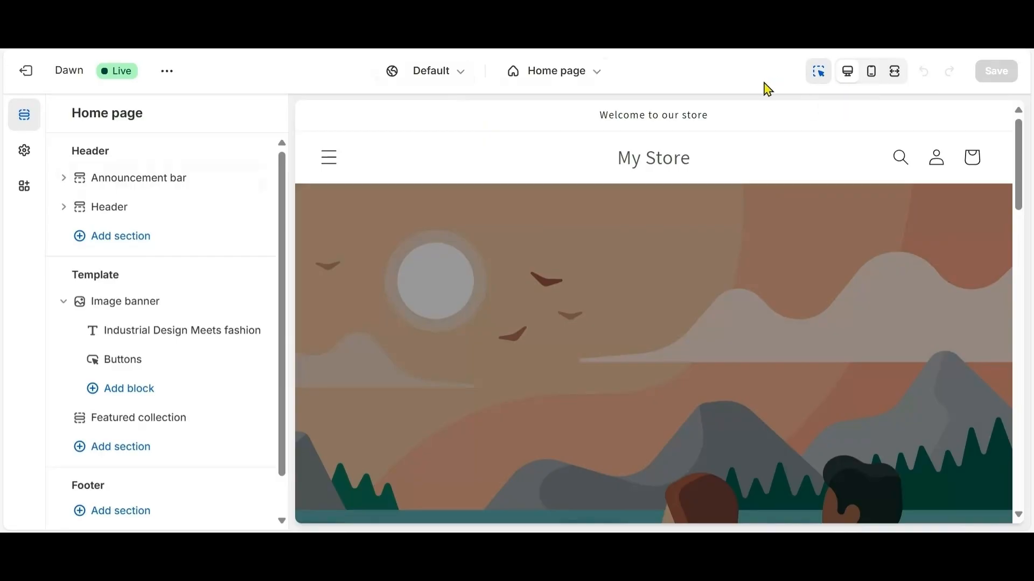
- Preview the Dawn home page in desktop, mobile and fullscreen views
left_click(845, 74)
left_click(875, 79)
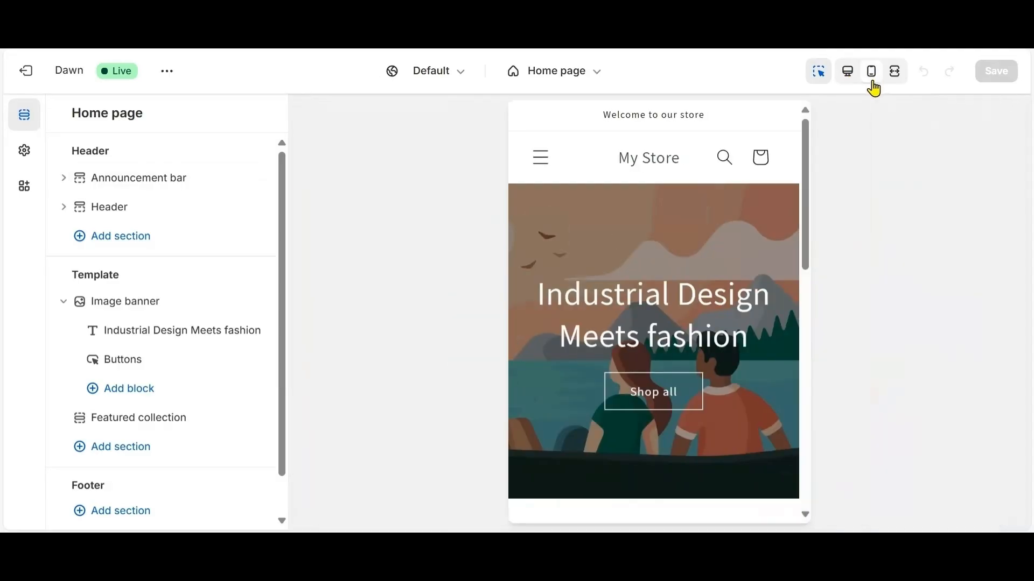
left_click(895, 75)
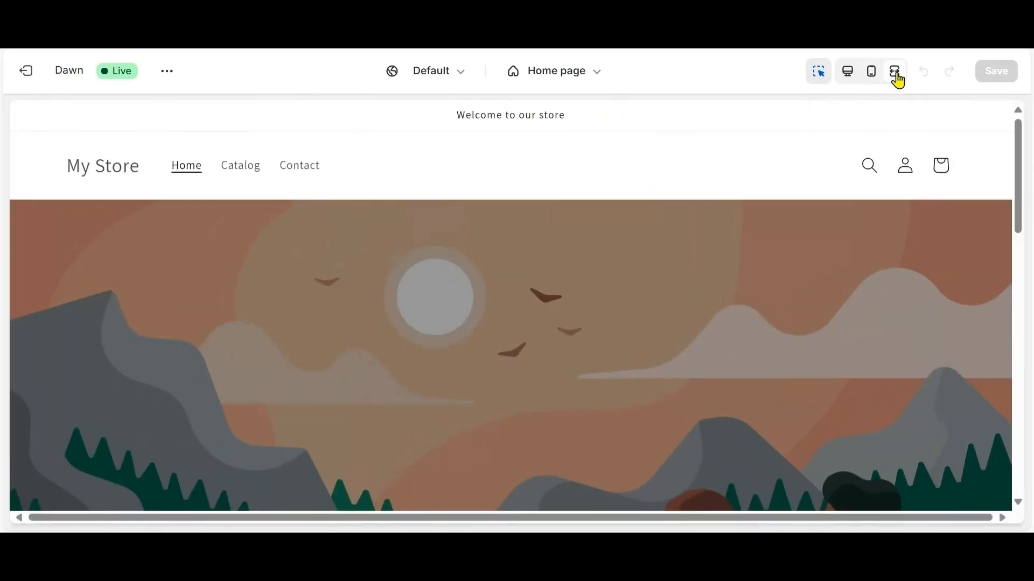
scroll(579, 218, "down", 10)
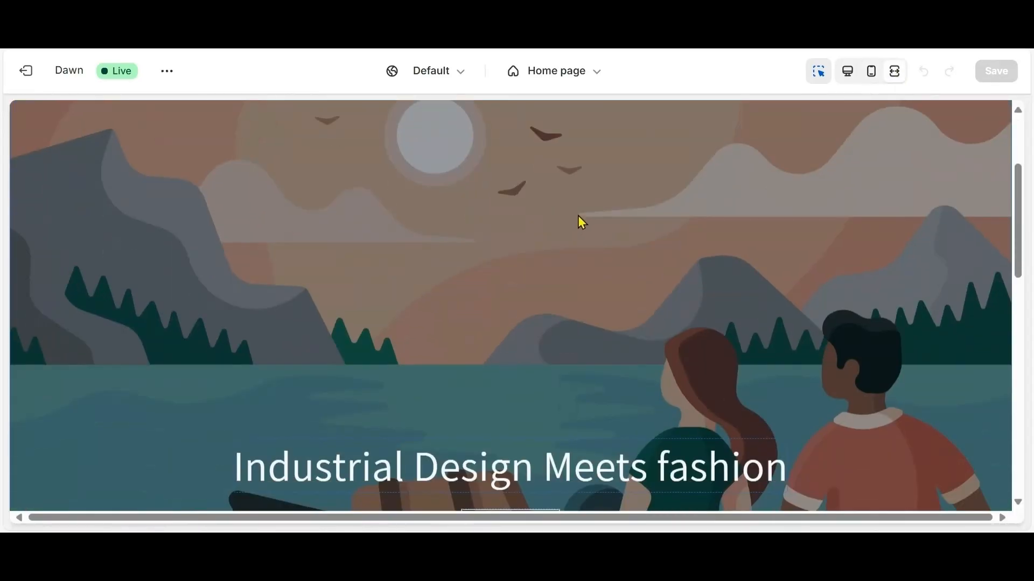
scroll(587, 214, "up", 10)
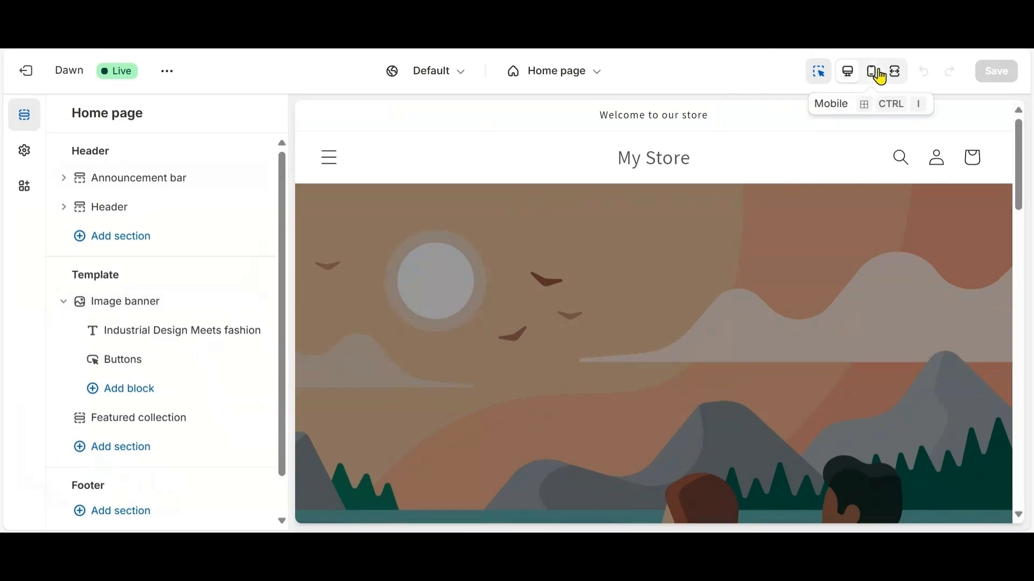
- Examine the home page's mobile preview from the image banner down to the email subscription area
left_click(874, 76)
scroll(656, 231, "down", 5)
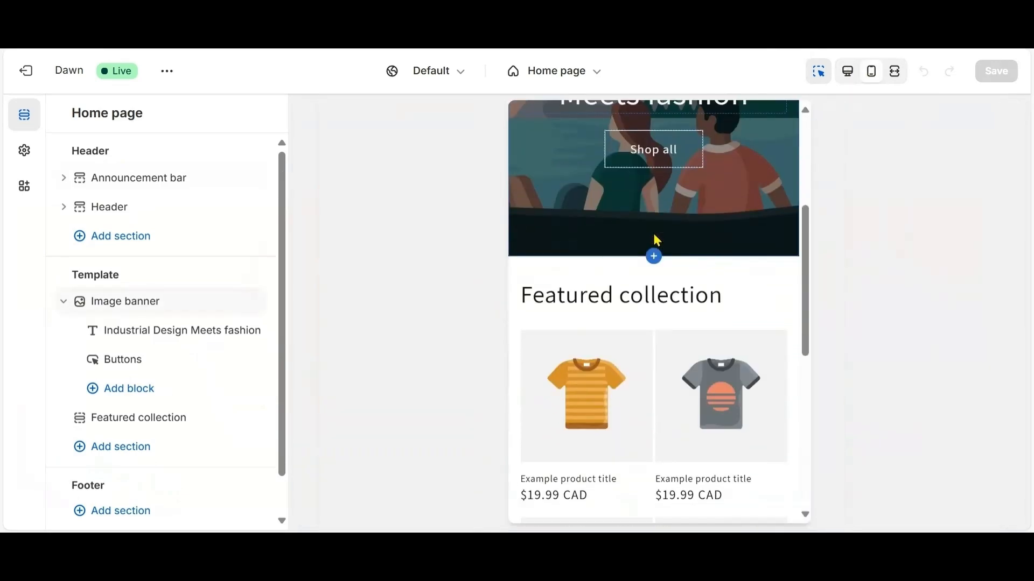
scroll(649, 244, "down", 3)
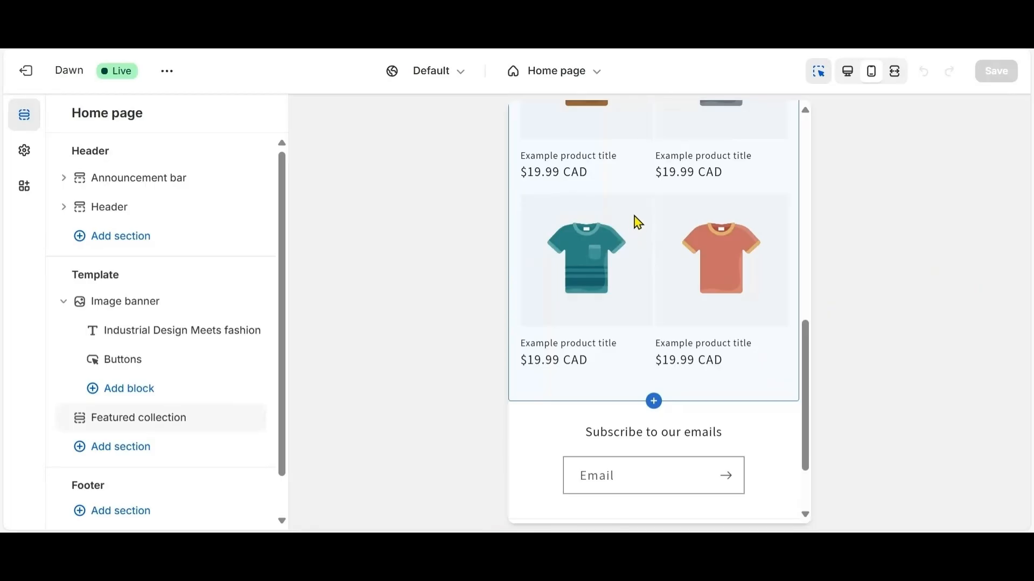
scroll(635, 218, "up", 10)
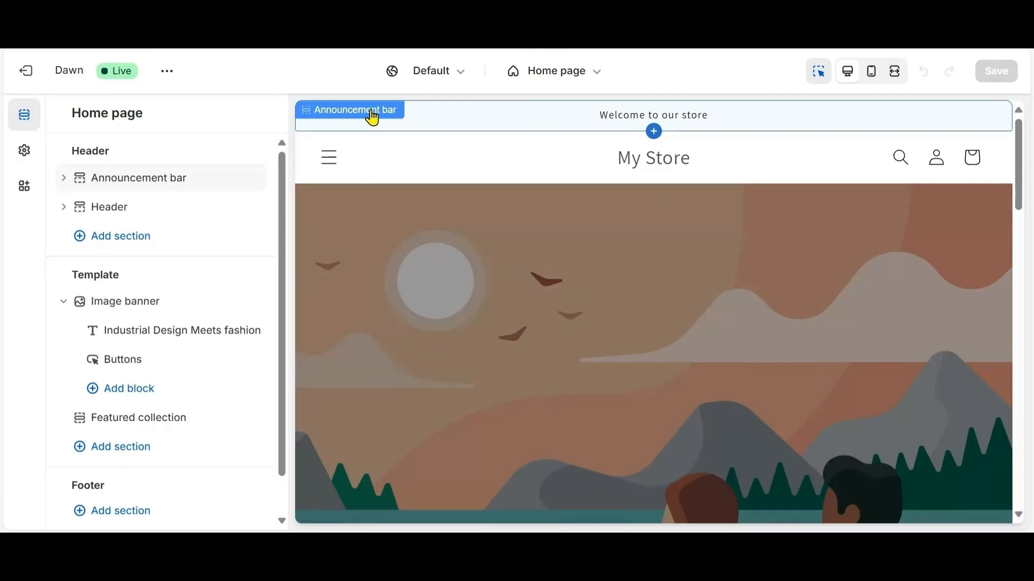
- View the announcement bar's settings and look over the home page's header, template and footer sections
left_click(425, 118)
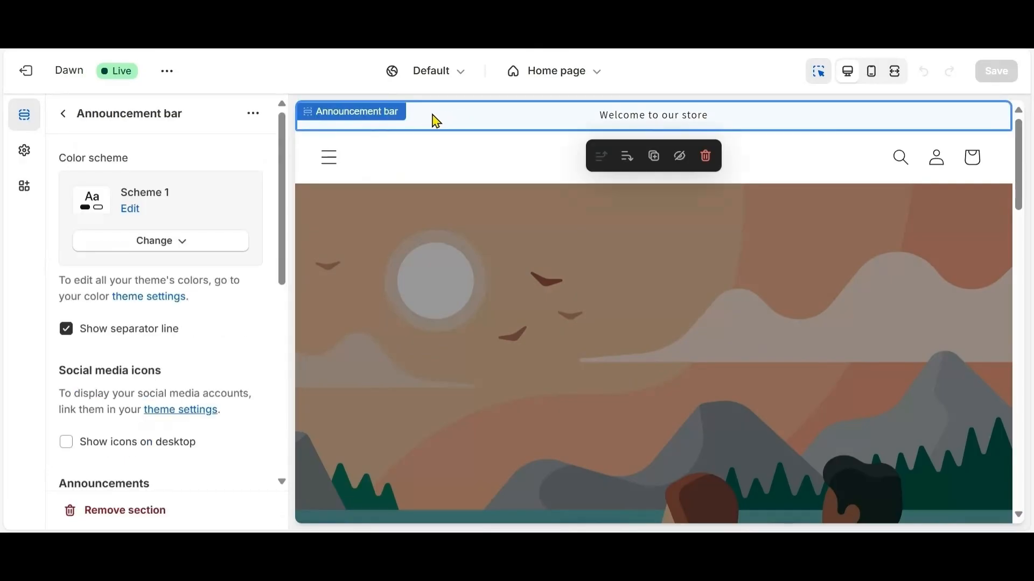
left_click(63, 113)
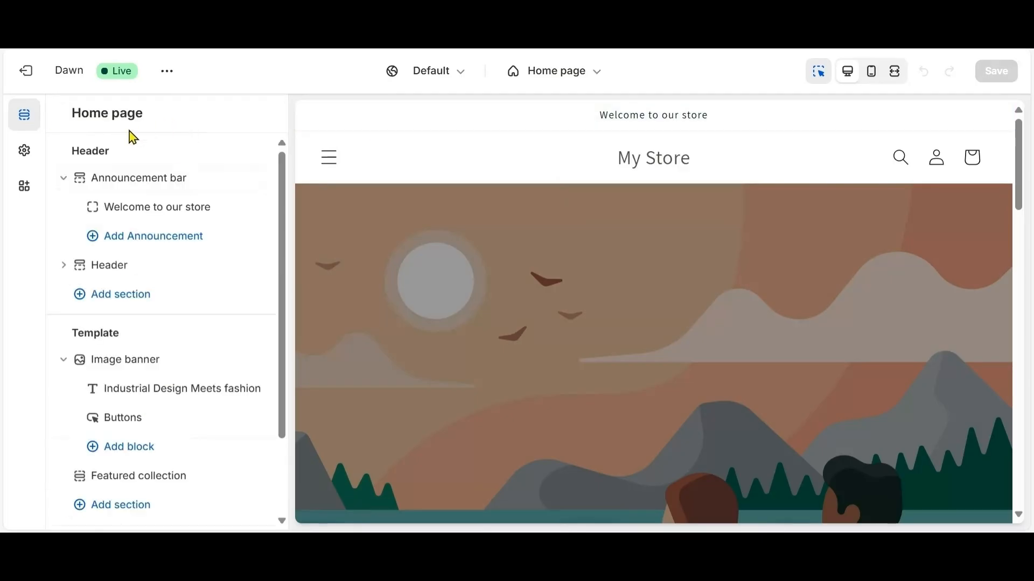
scroll(132, 222, "down", 2)
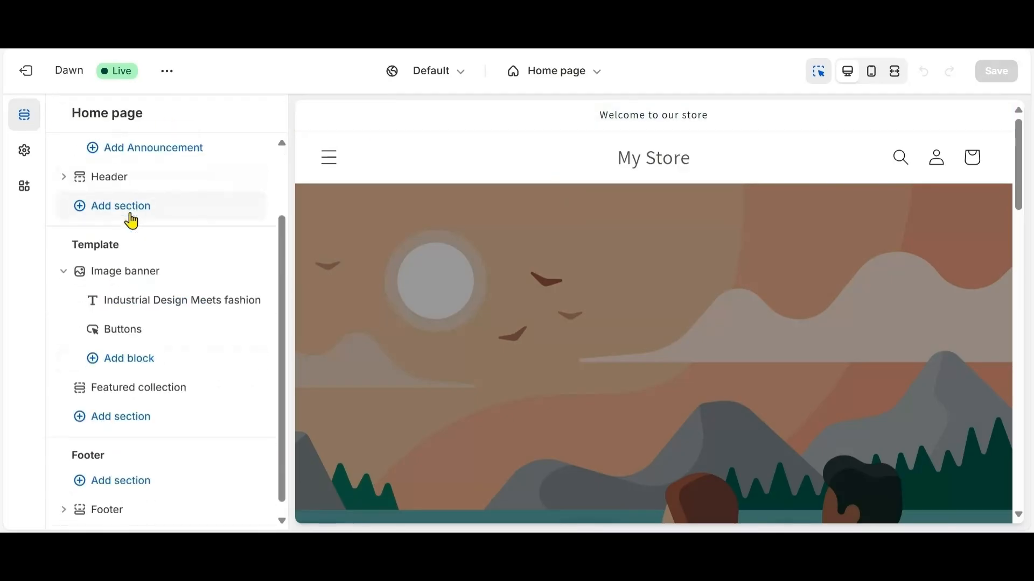
scroll(138, 229, "up", 2)
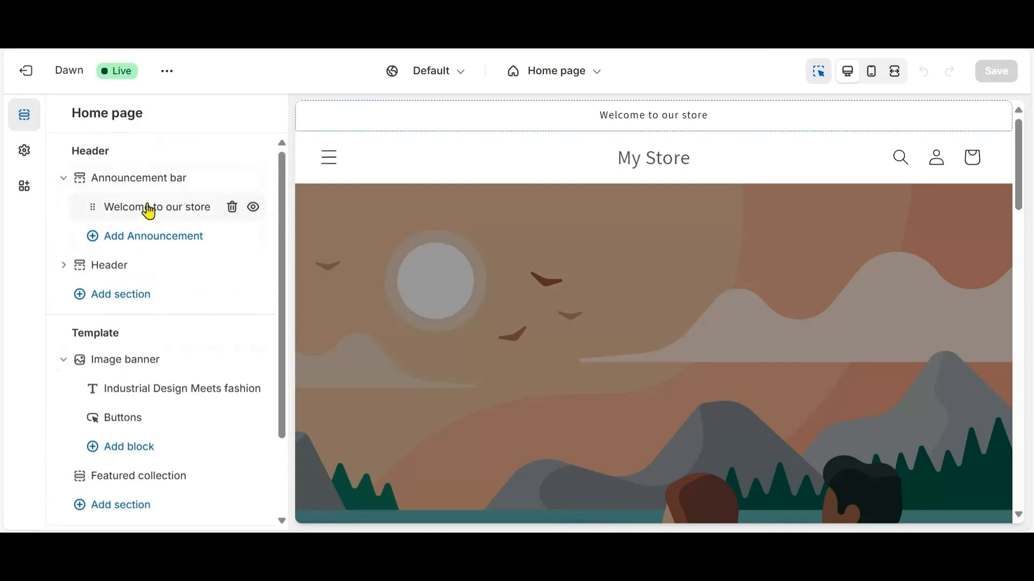
- Open the settings of the home page's Header section
scroll(463, 130, "down", 3)
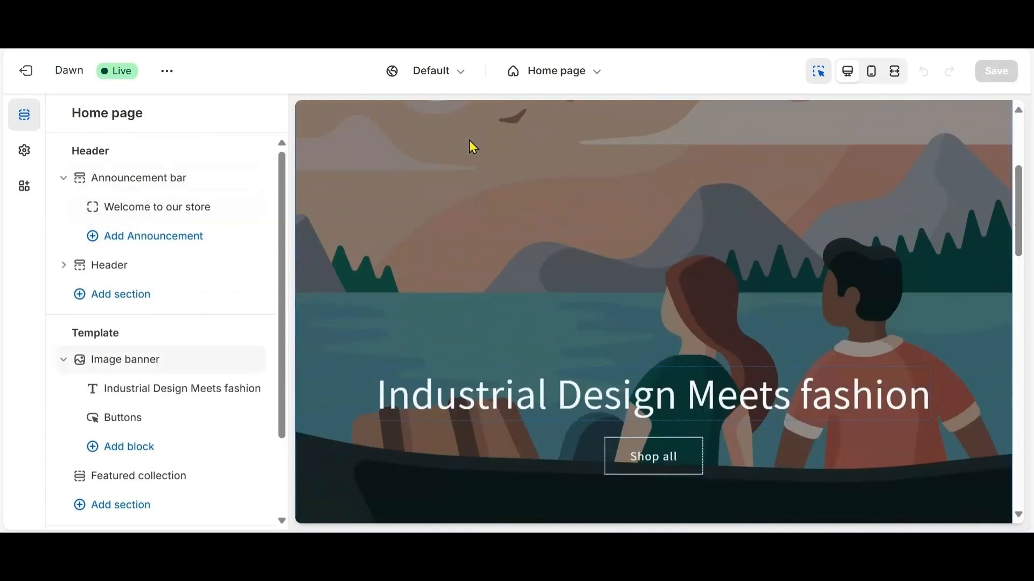
scroll(472, 144, "up", 3)
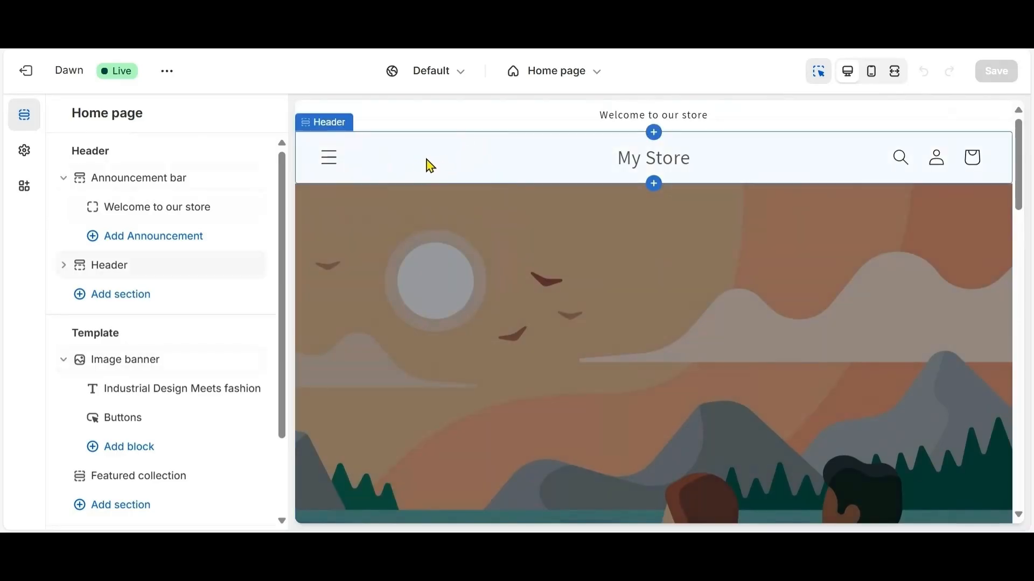
left_click(429, 166)
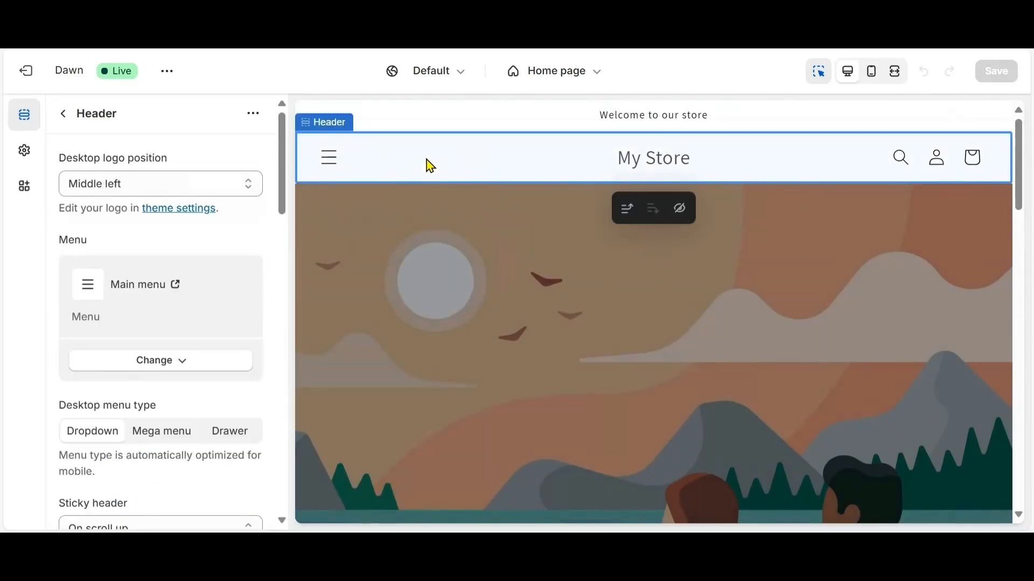
- Change the announcement bar's color scheme to Scheme 3
left_click(451, 120)
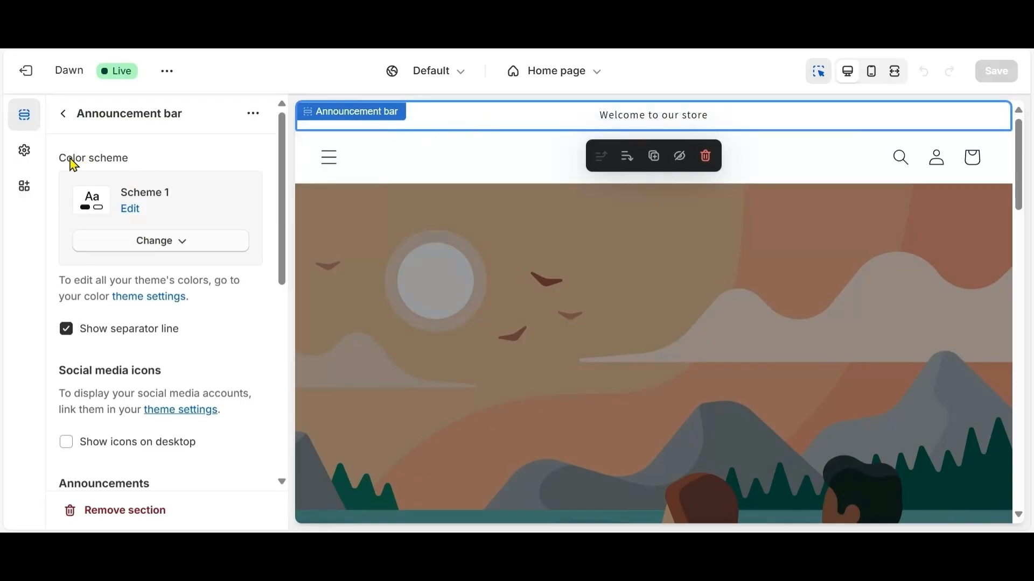
left_click(161, 245)
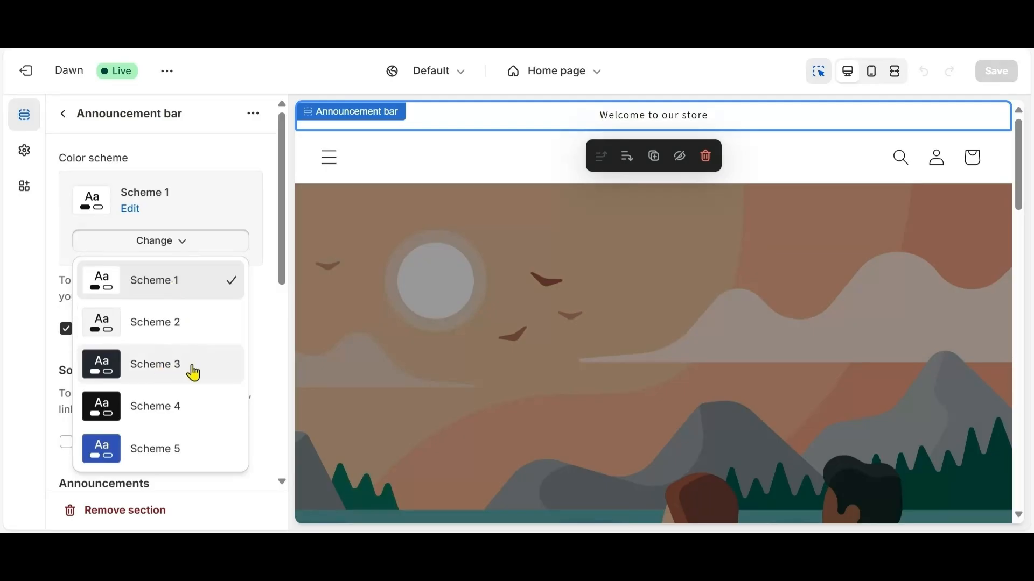
left_click(122, 375)
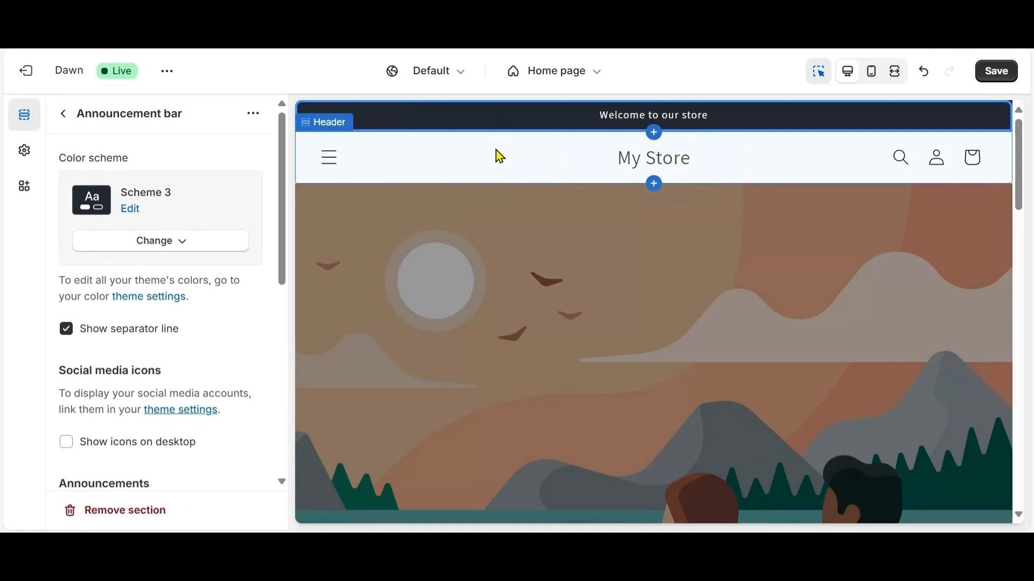
- Replace the announcement's text with "Black Friday 50% Off"
left_click(65, 117)
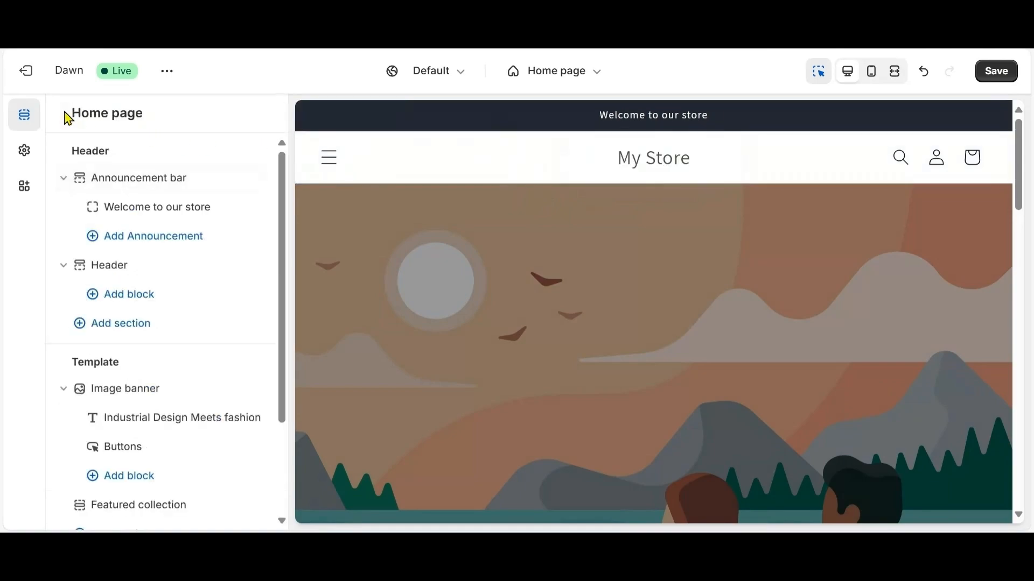
left_click(140, 215)
left_click_drag(192, 185, 54, 198)
key("BackSpace")
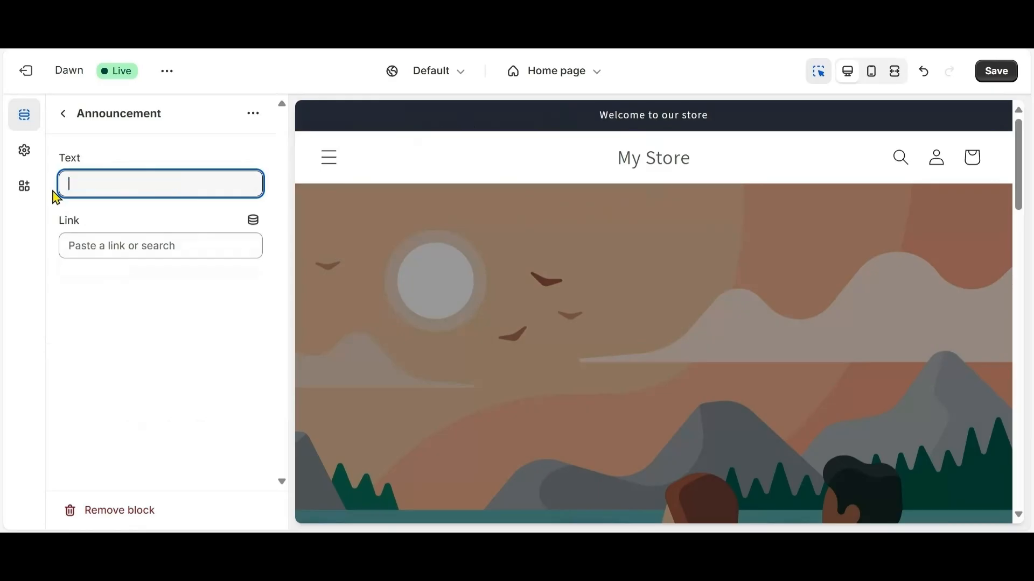
type("Black ")
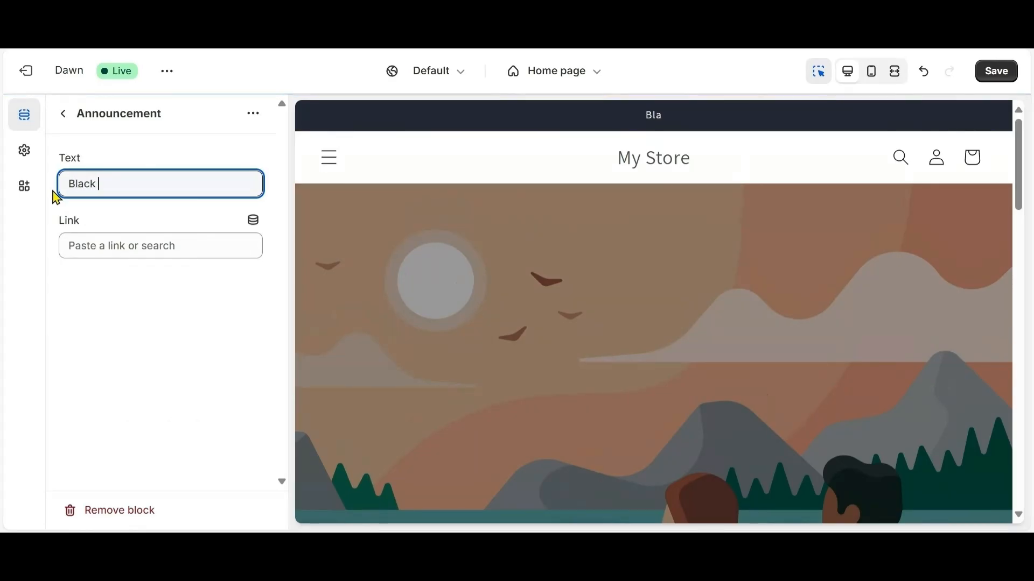
type("Friday 50")
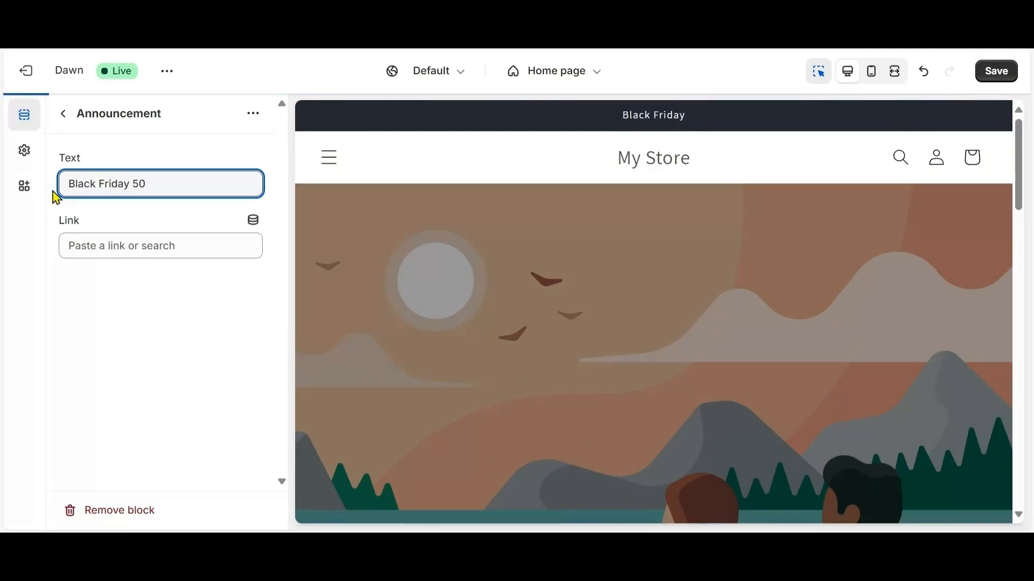
type("% o")
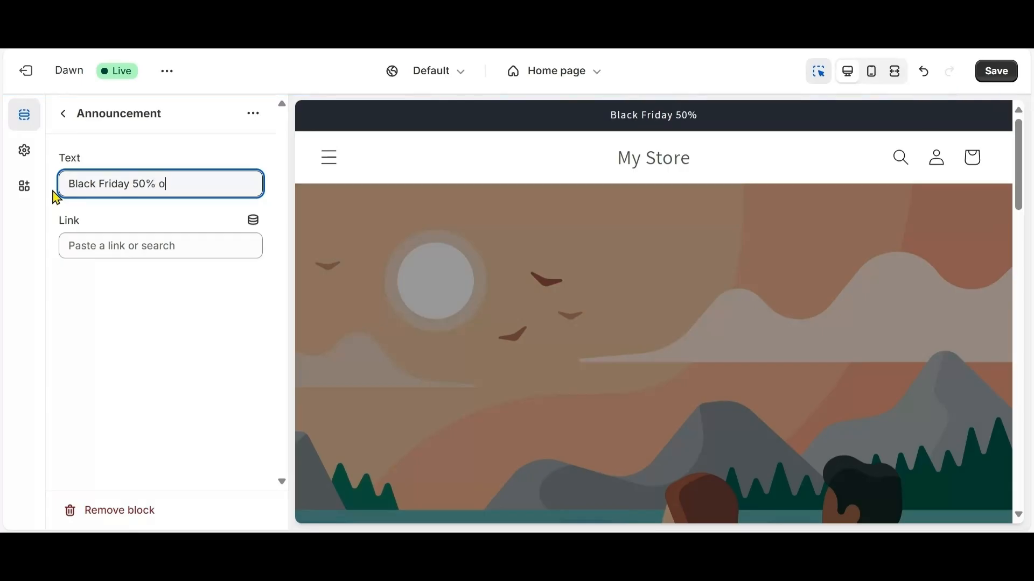
key("BackSpace")
type("Off")
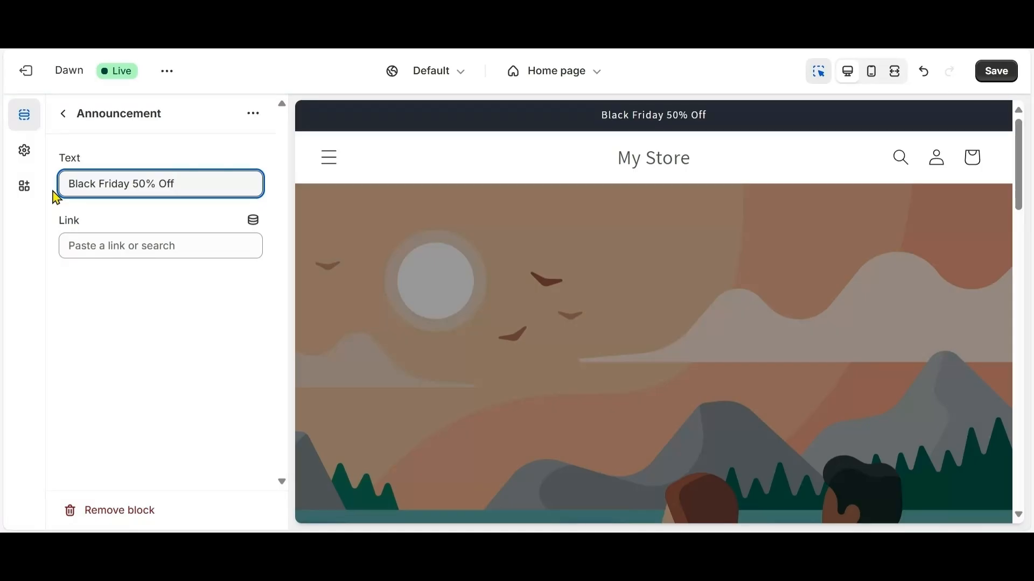
left_click(453, 152)
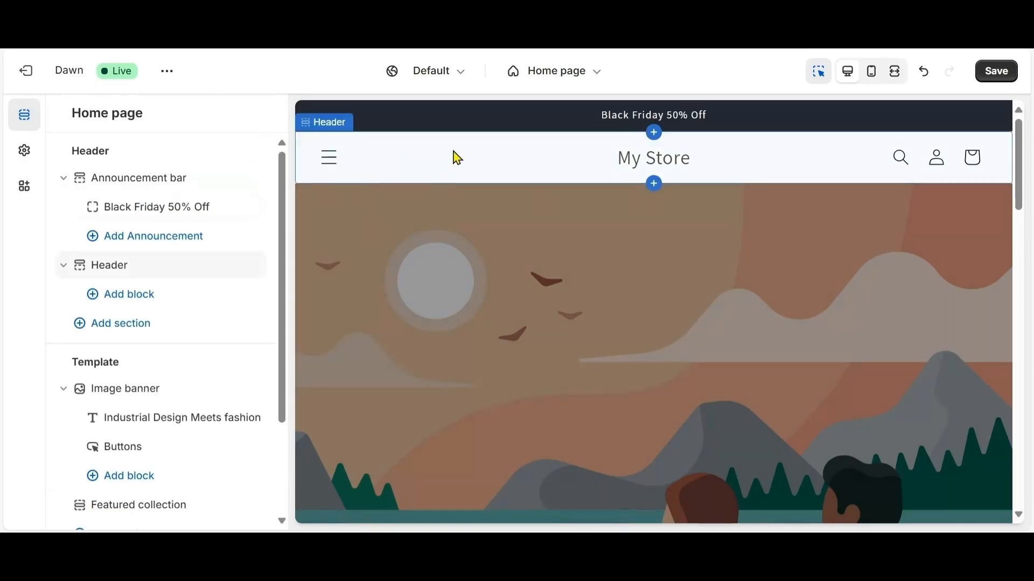
- Set the store logo in the theme settings to the existing PNG image named 1
left_click(520, 161)
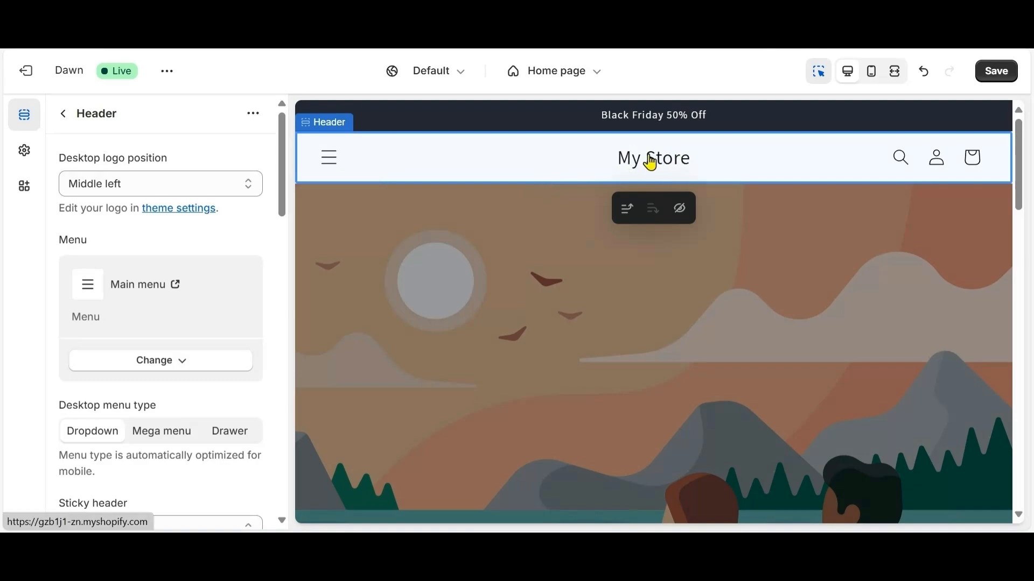
left_click(25, 153)
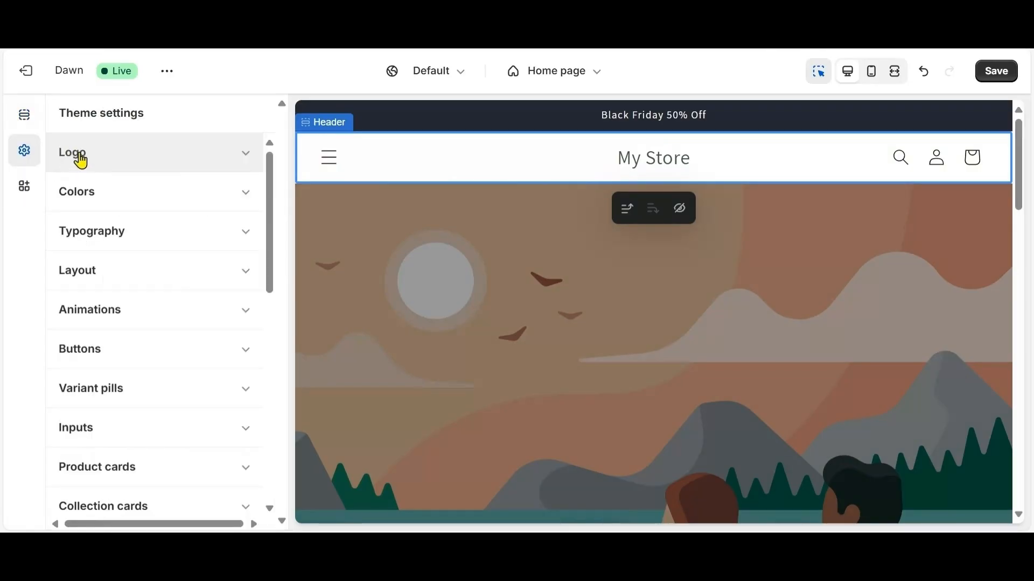
left_click(81, 160)
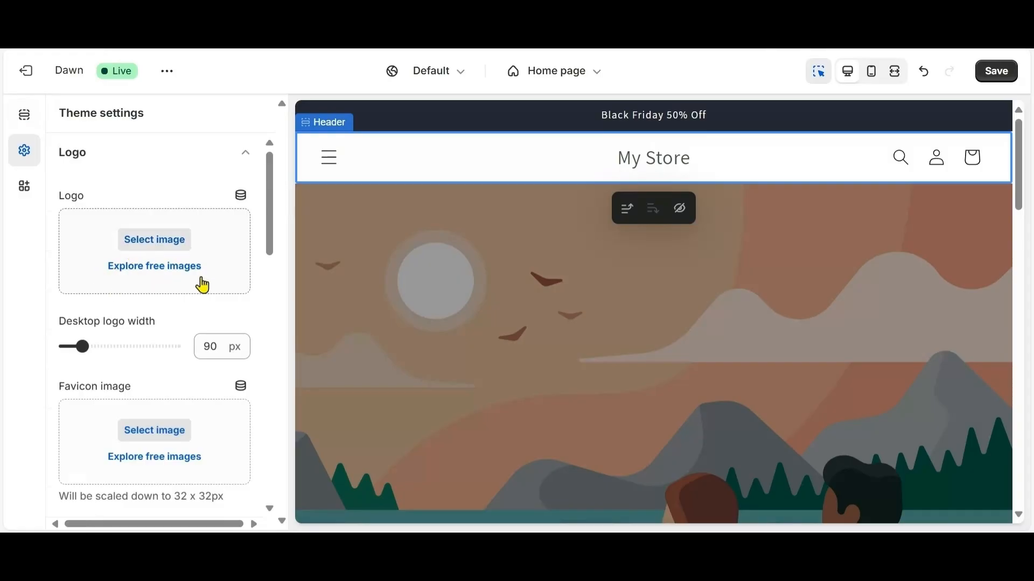
left_click(156, 249)
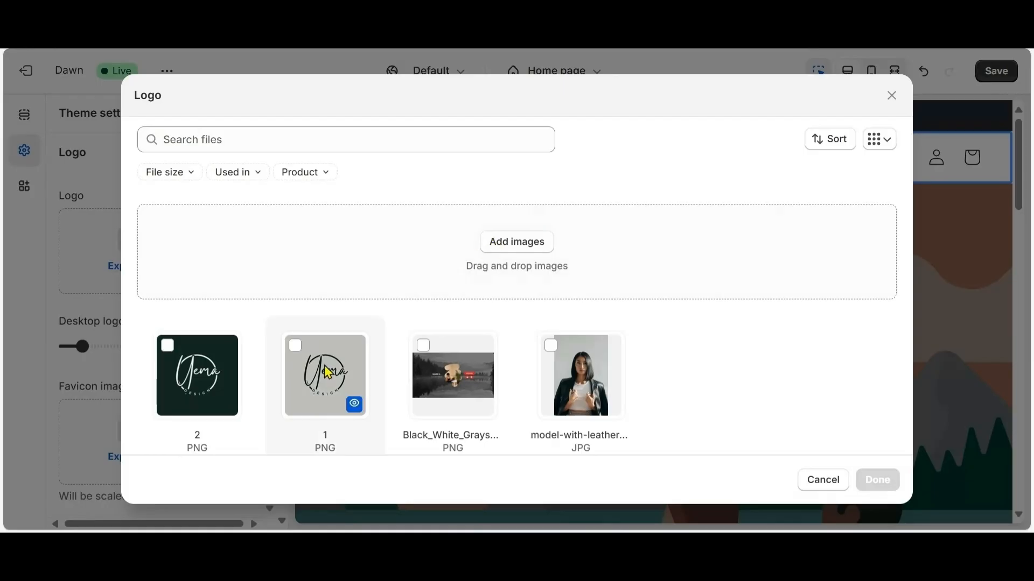
left_click(296, 346)
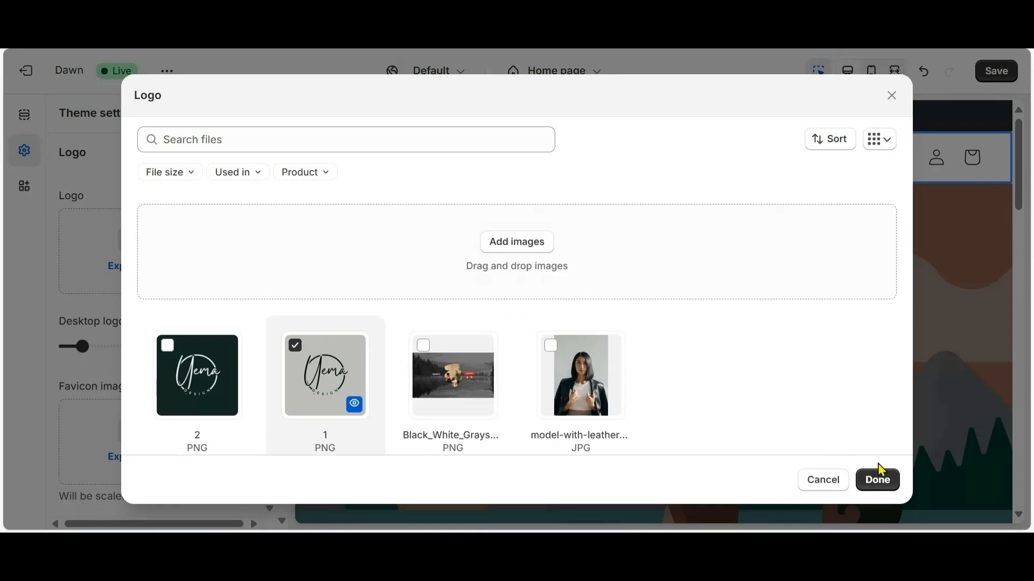
left_click(875, 478)
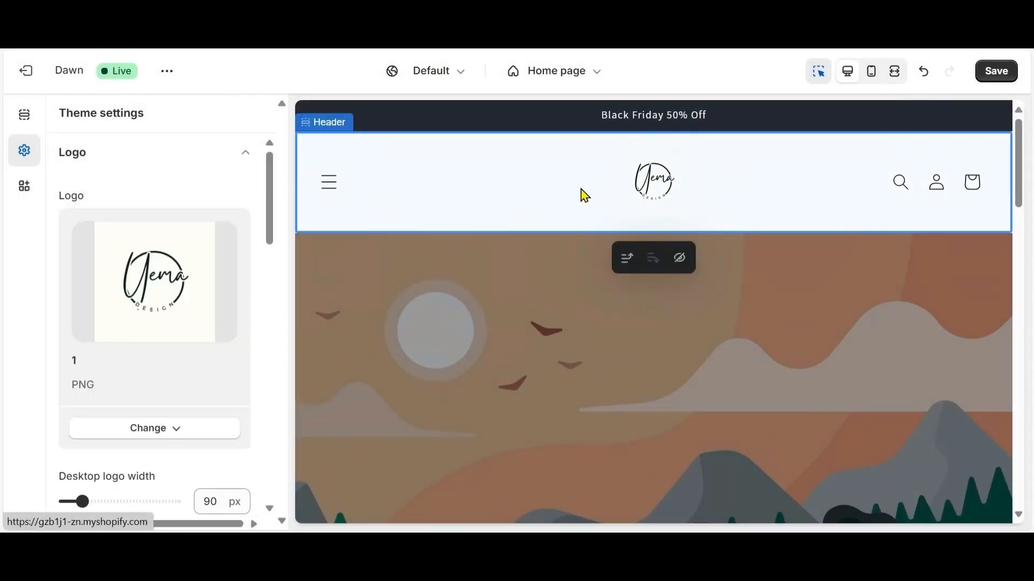
- Use the PNG image named 1 as the favicon as well, and save the theme changes
scroll(171, 328, "down", 4)
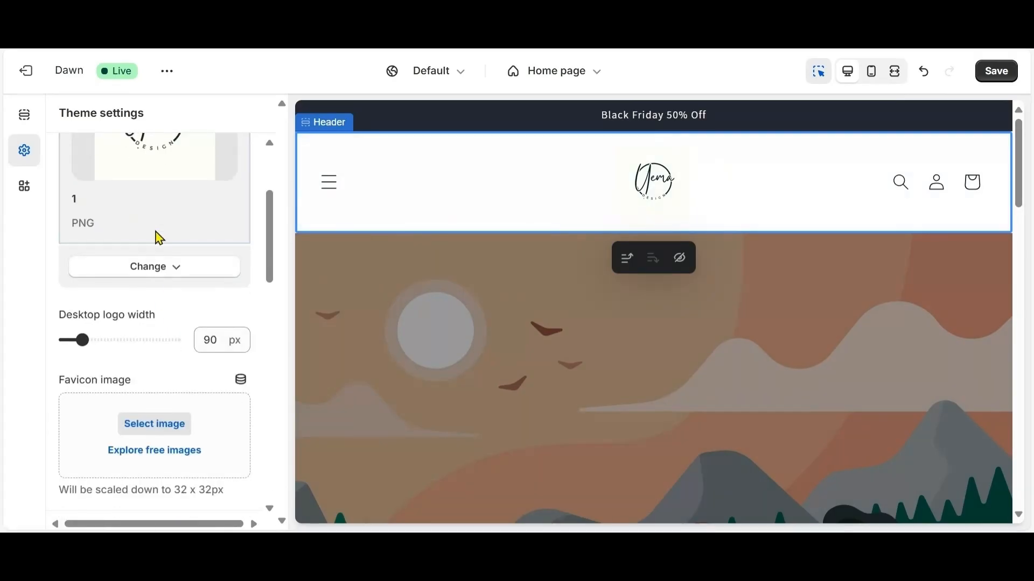
scroll(157, 260, "down", 2)
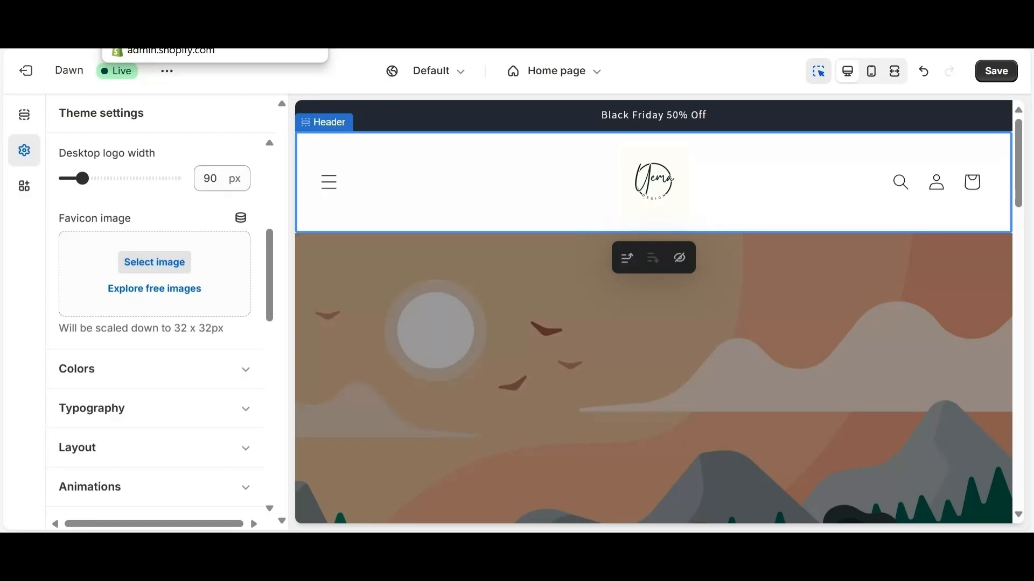
left_click(154, 264)
left_click(321, 371)
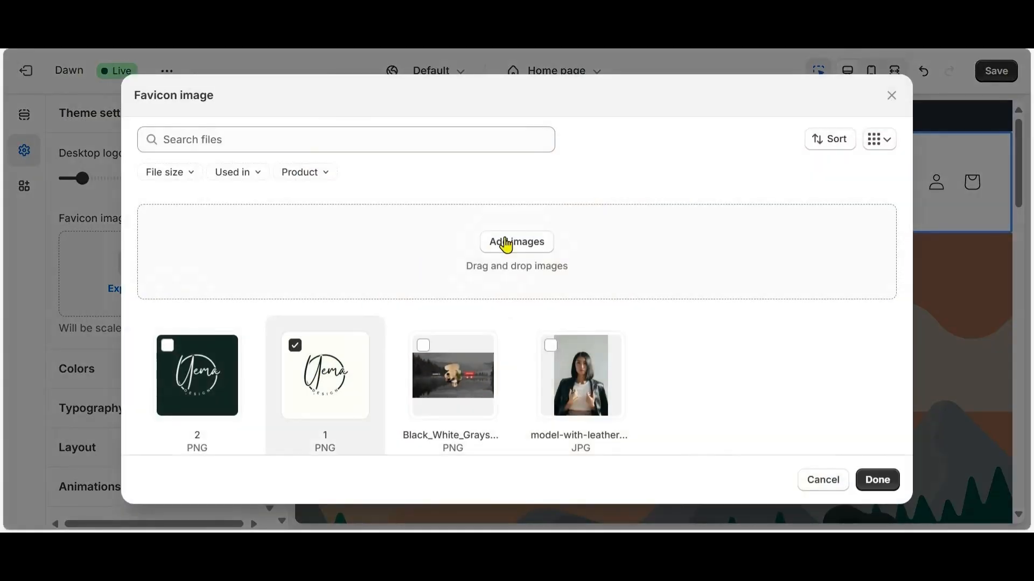
left_click(883, 482)
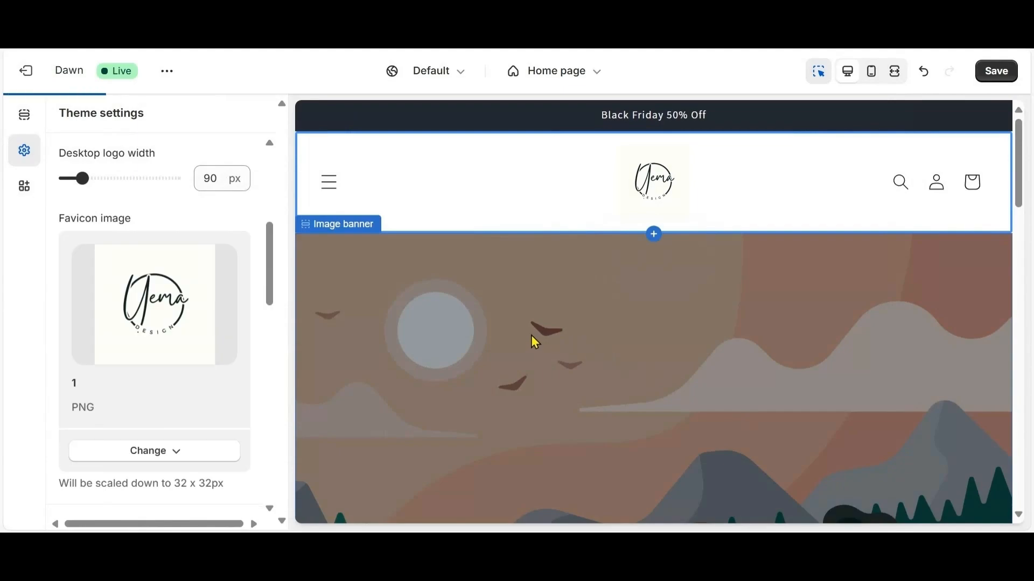
scroll(174, 358, "down", 1)
scroll(176, 357, "up", 1)
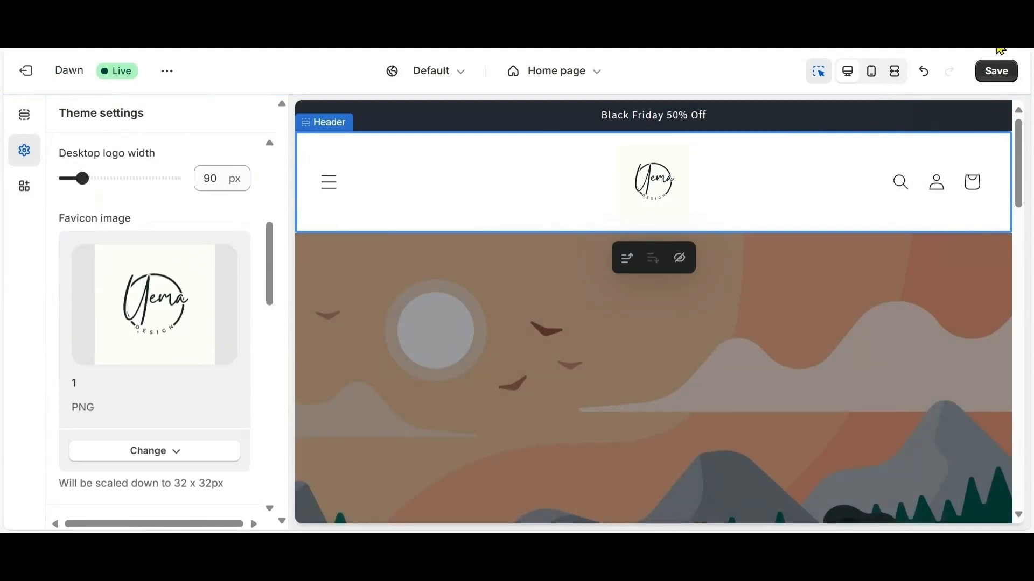
left_click(999, 76)
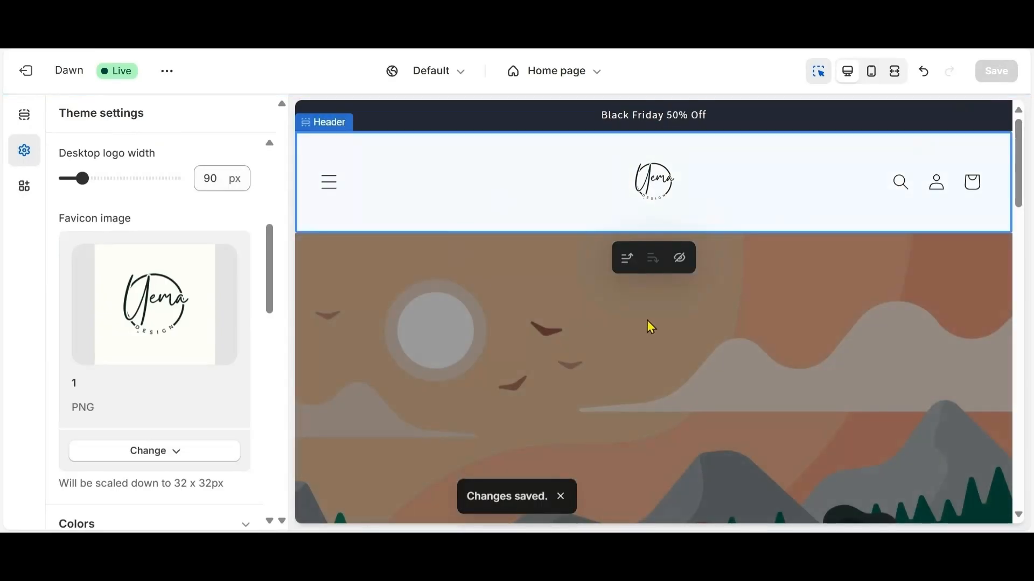
- Open the settings of the home page's Image banner section and look over the banner in the preview
scroll(648, 324, "down", 2)
scroll(459, 261, "down", 2)
scroll(464, 241, "up", 4)
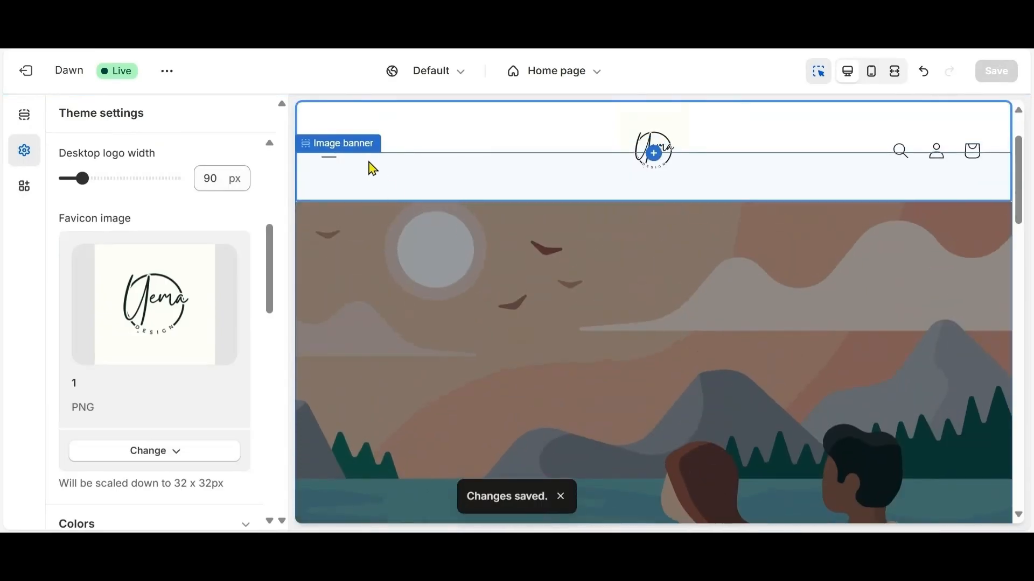
left_click(508, 278)
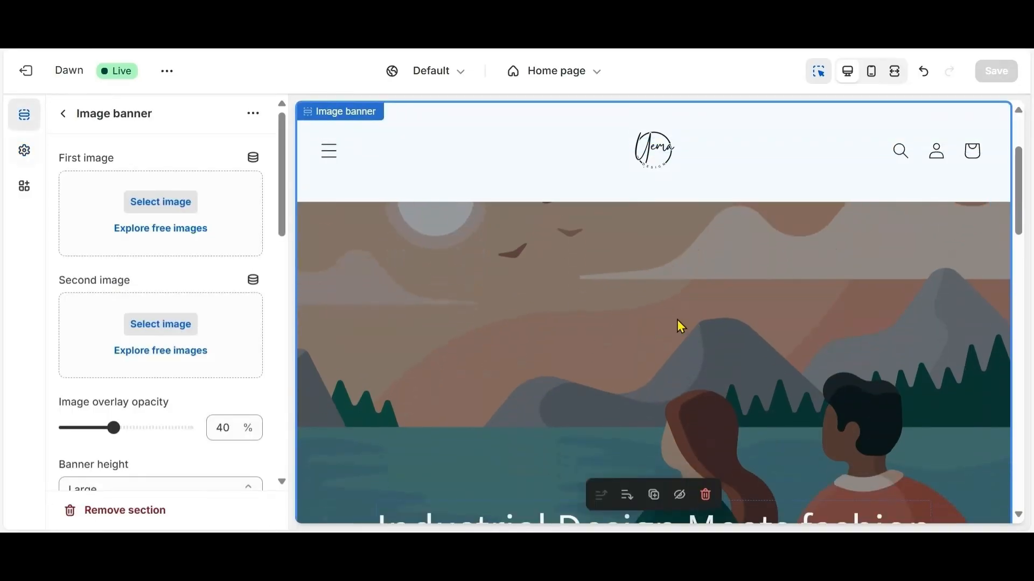
scroll(674, 323, "down", 2)
scroll(664, 317, "down", 4)
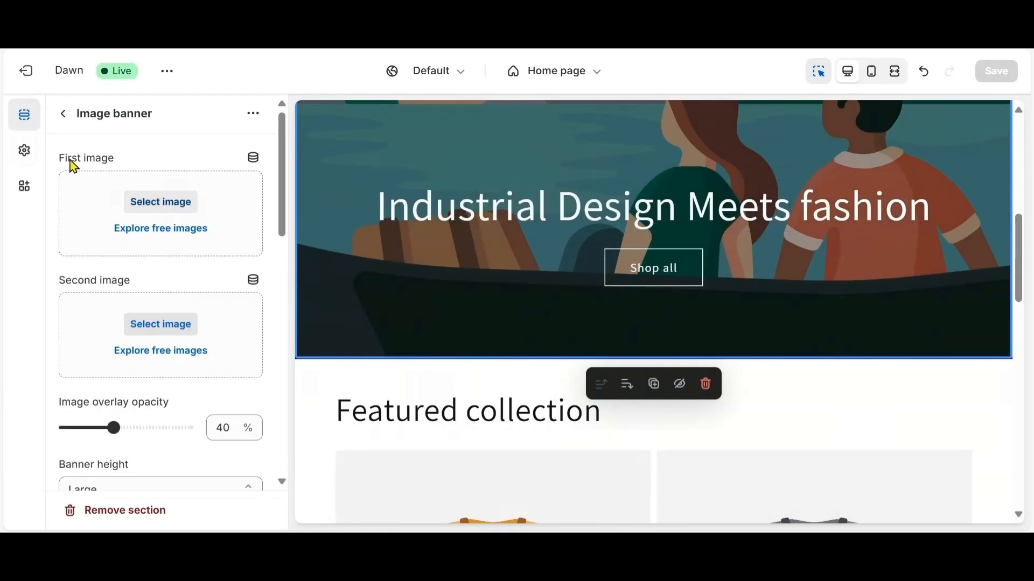
- Browse the free image collections for the banner's first image and open the Women's Fashion collection
left_click(164, 207)
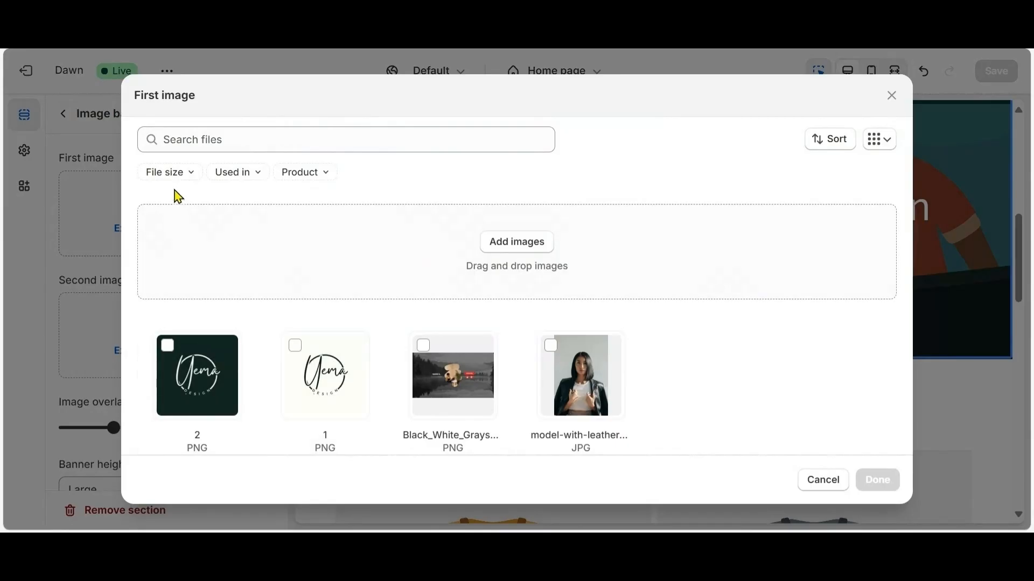
left_click(105, 206)
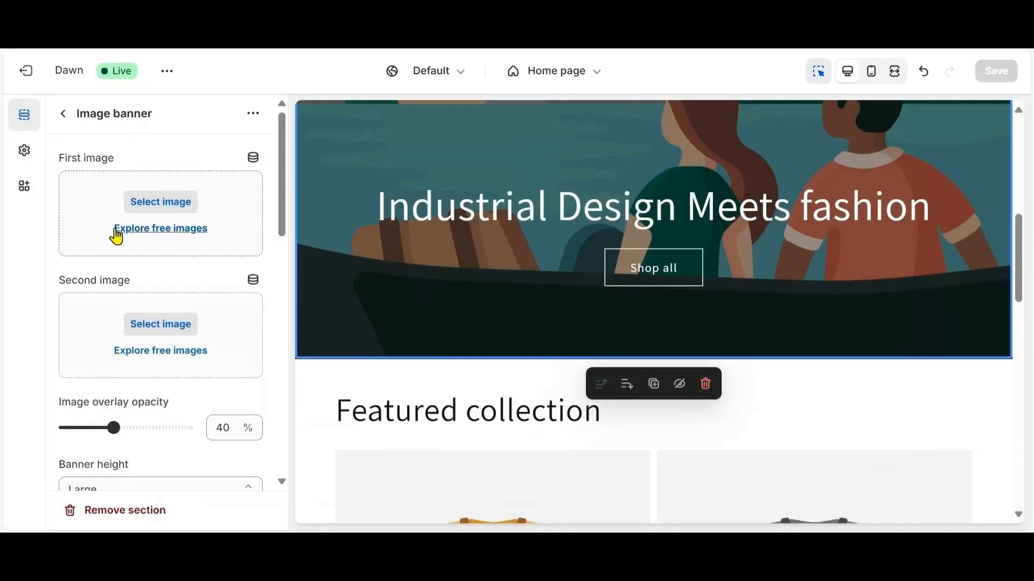
left_click(164, 238)
scroll(199, 291, "down", 10)
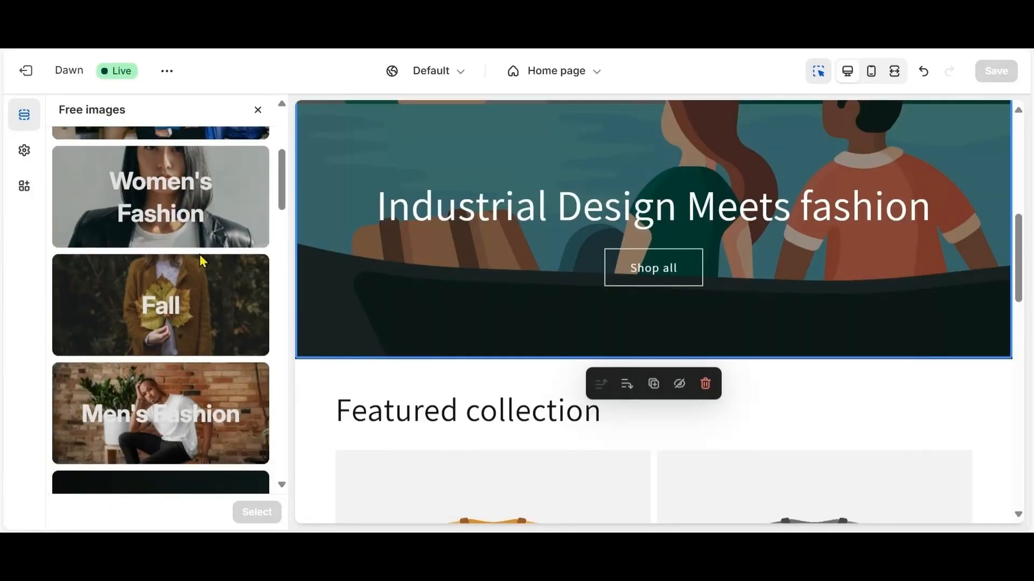
scroll(198, 290, "down", 5)
scroll(199, 288, "up", 12)
left_click(177, 192)
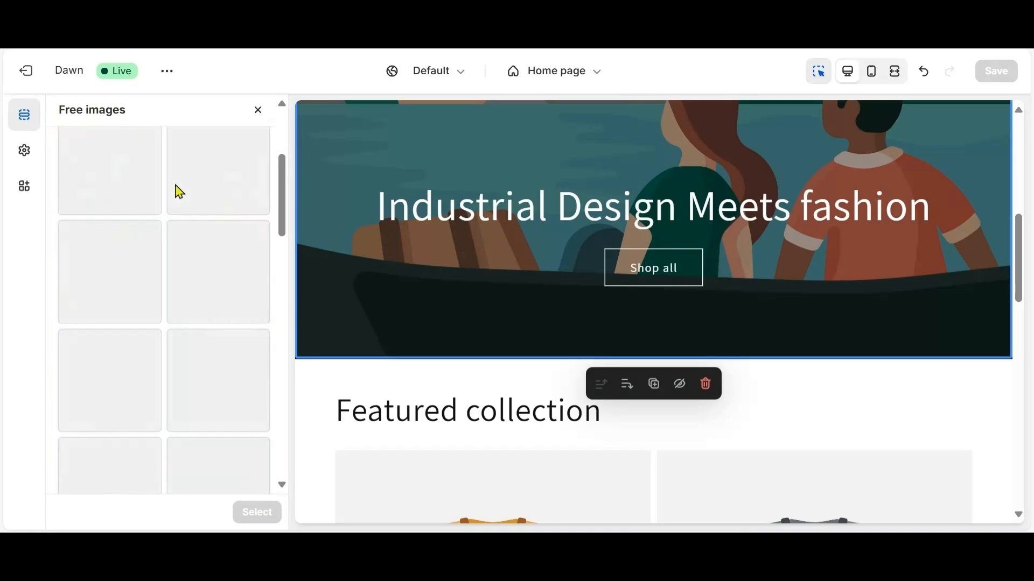
- Set the banner's first image to the photo of the model with a leather jacket over her shoulders, checking it in the preview
scroll(189, 248, "down", 1)
scroll(188, 248, "down", 2)
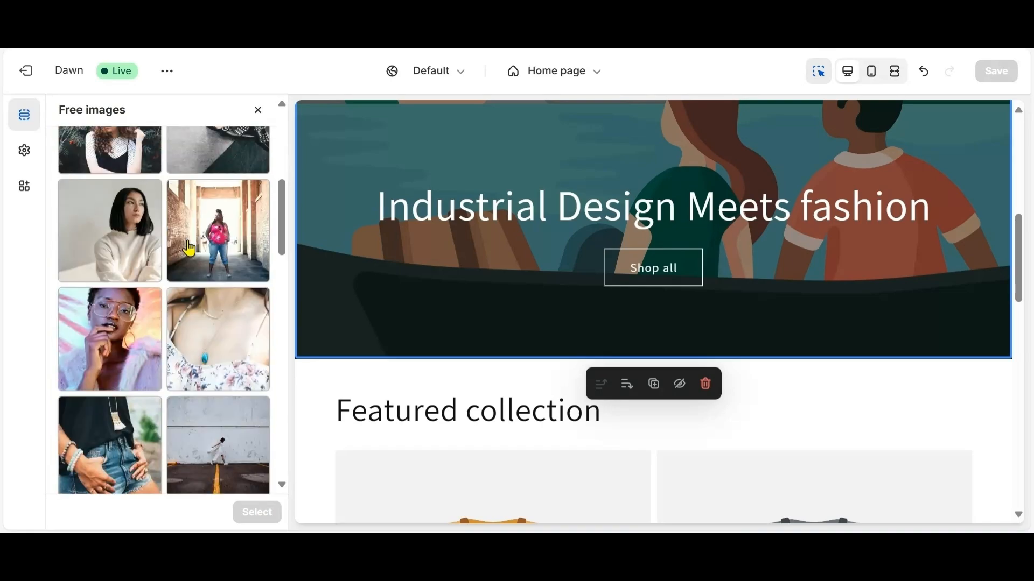
scroll(188, 248, "up", 5)
left_click(146, 211)
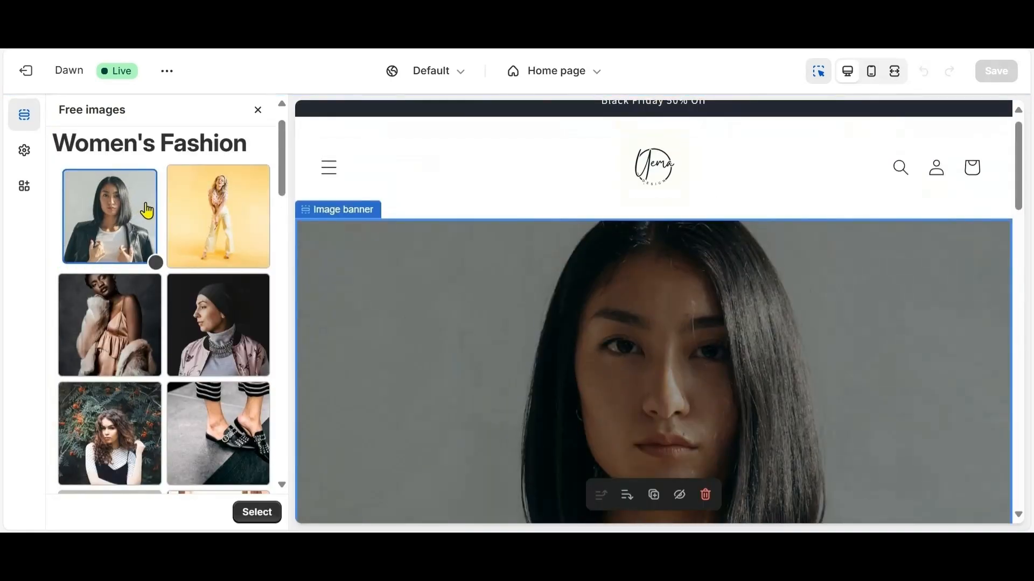
scroll(673, 329, "down", 4)
scroll(651, 316, "down", 3)
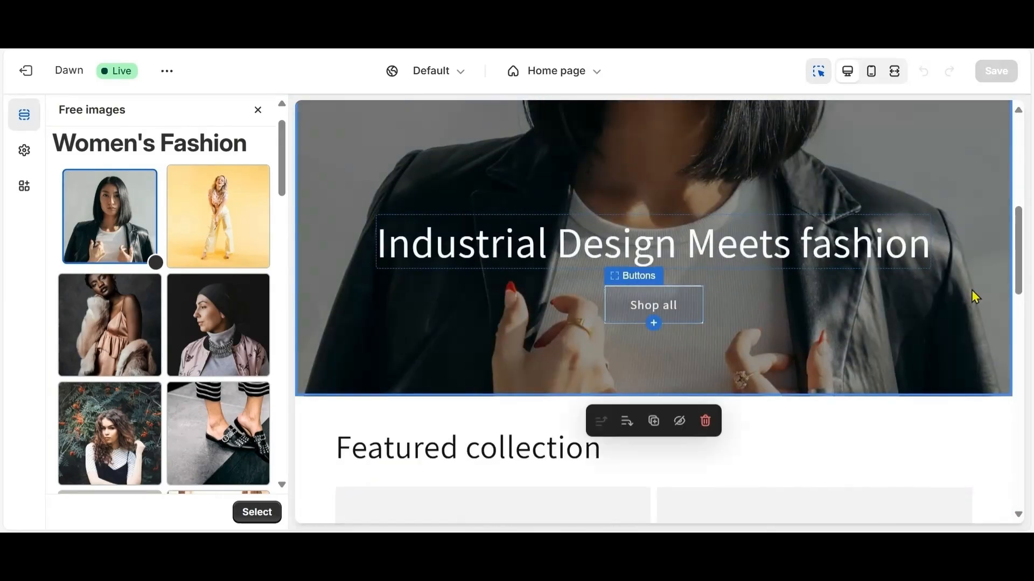
scroll(816, 275, "down", 1)
scroll(816, 274, "down", 3)
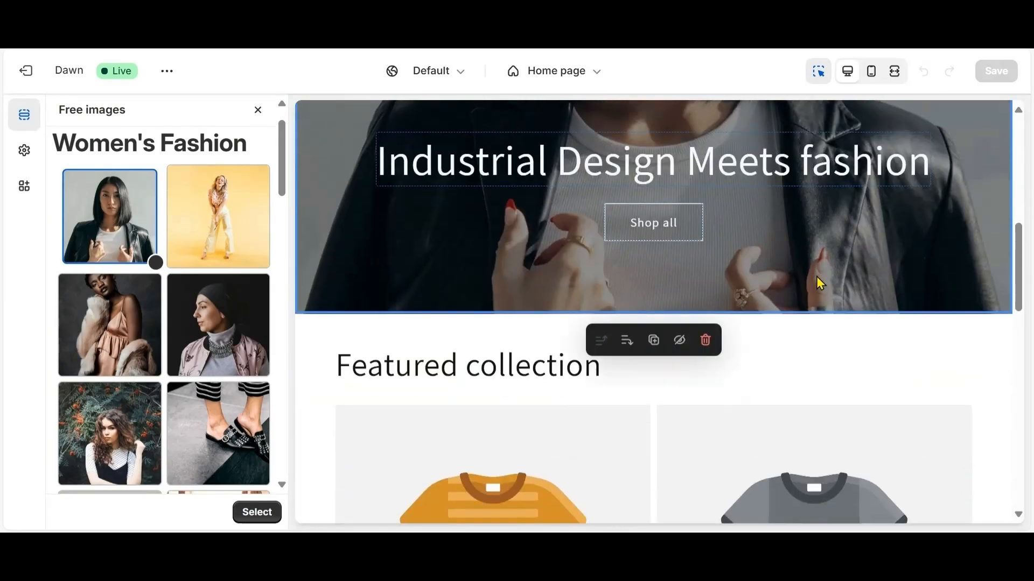
scroll(815, 277, "up", 5)
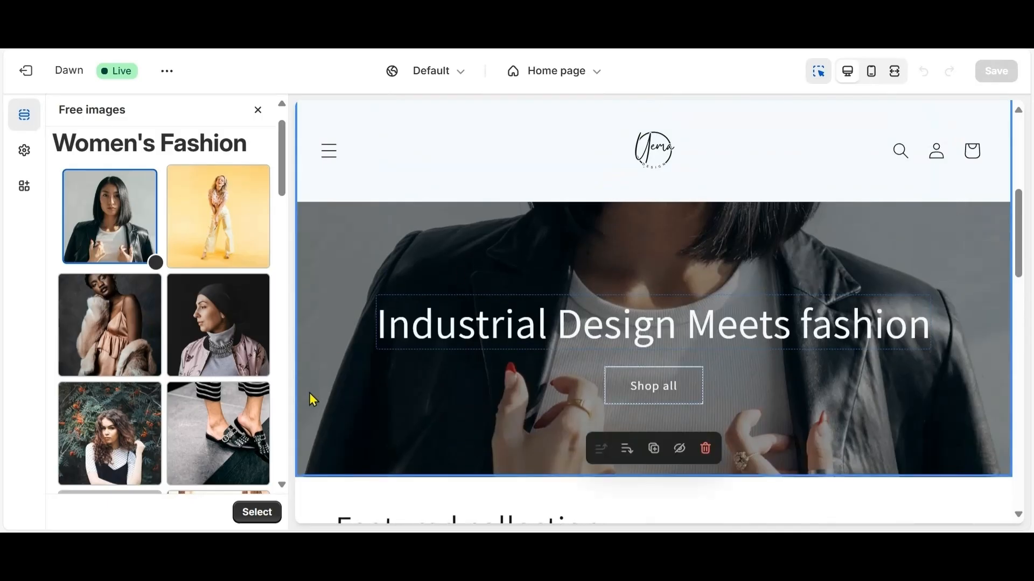
left_click(257, 514)
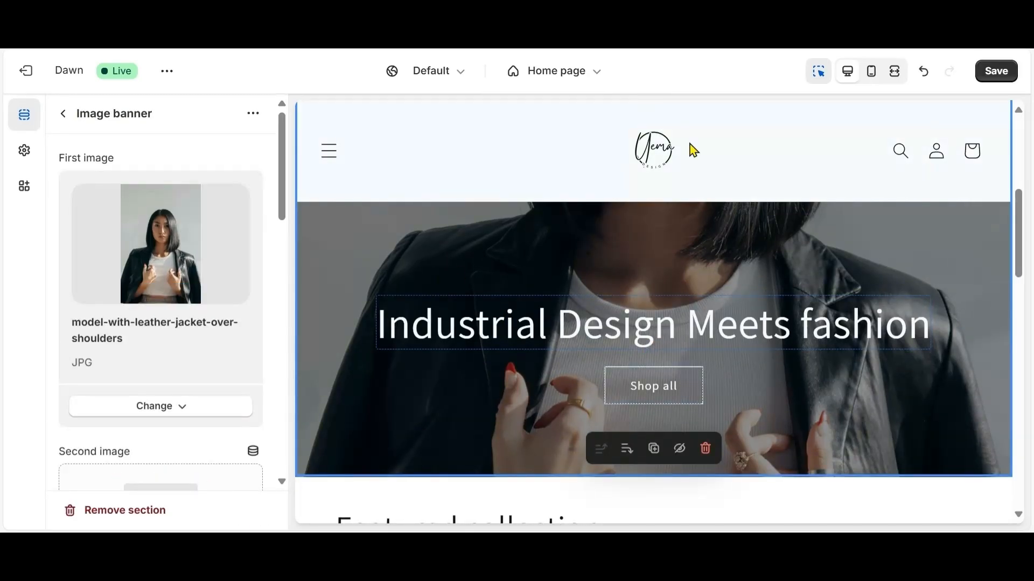
- Save the new banner image, then clear the image banner's heading text and save the theme changes again
left_click(996, 70)
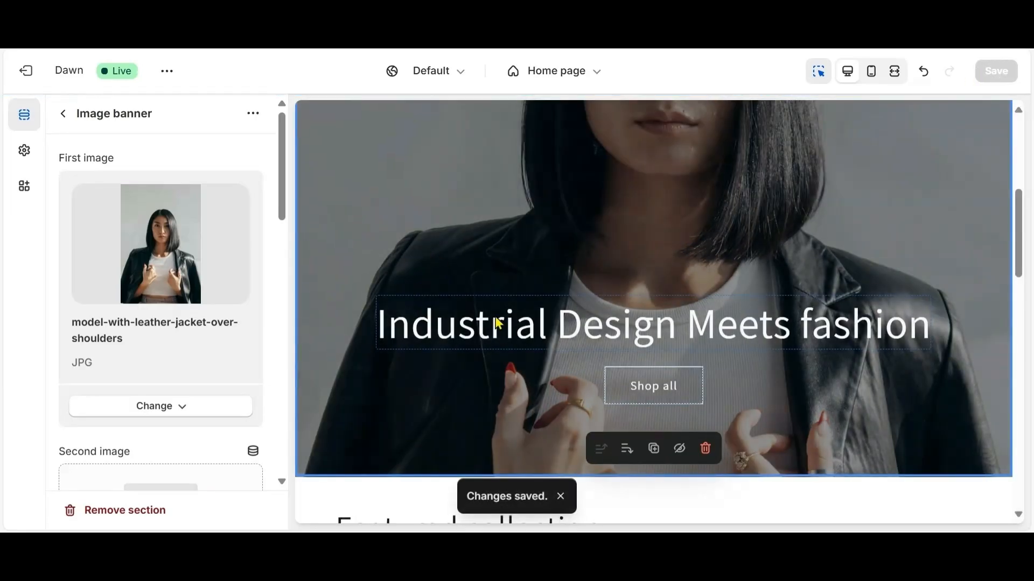
left_click(440, 328)
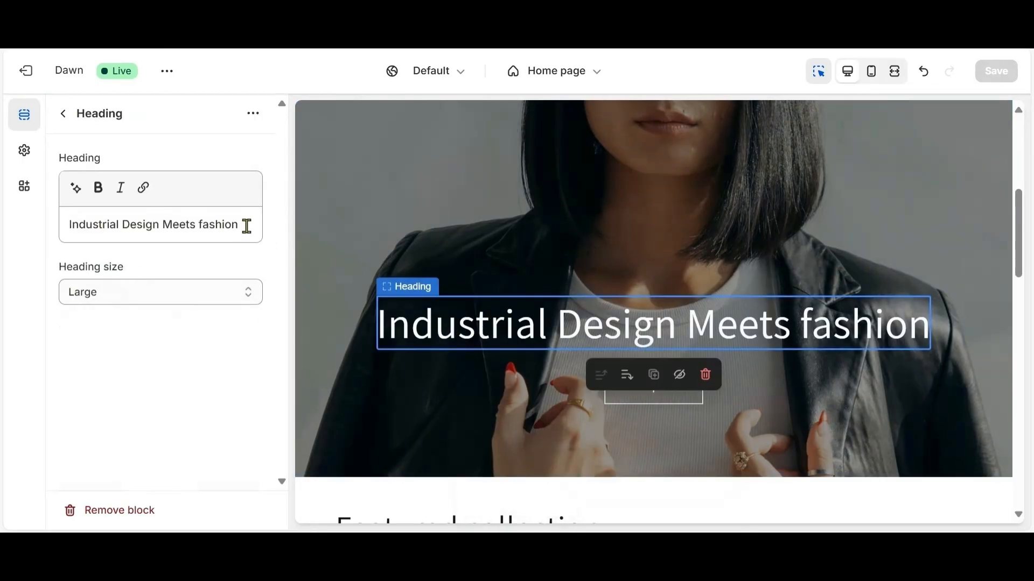
left_click_drag(247, 226, 46, 245)
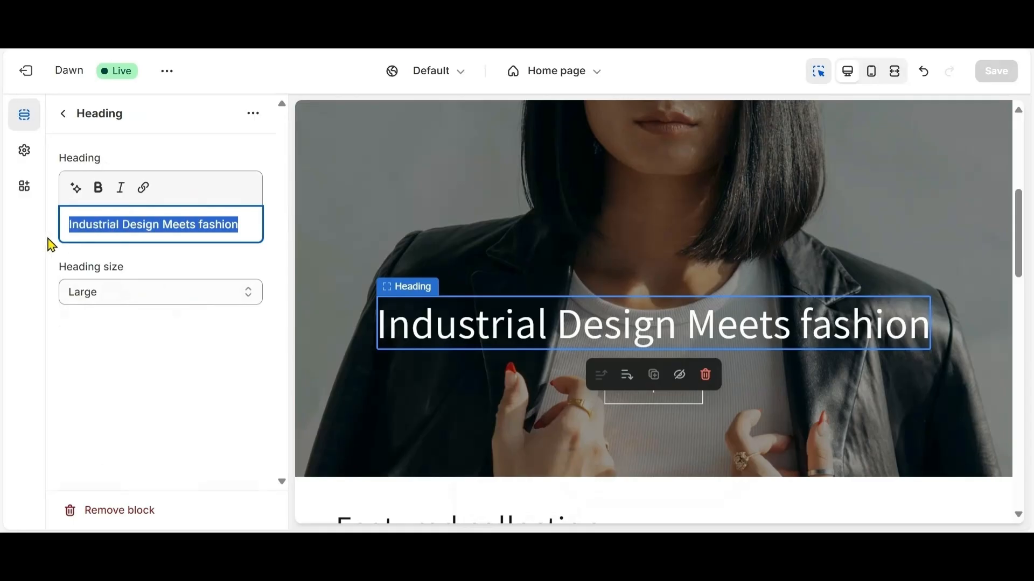
key("BackSpace")
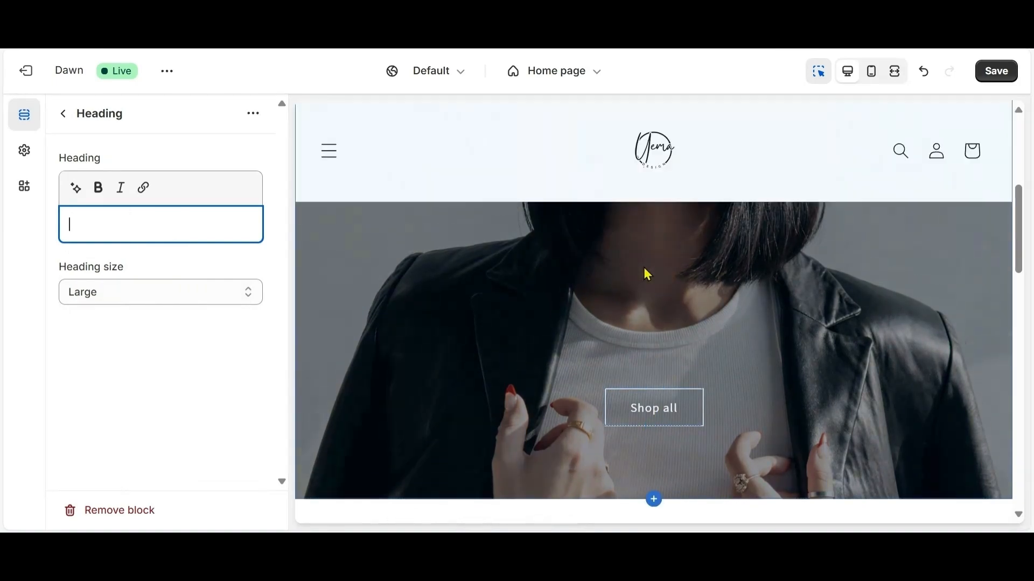
scroll(658, 288, "up", 5)
scroll(666, 273, "down", 5)
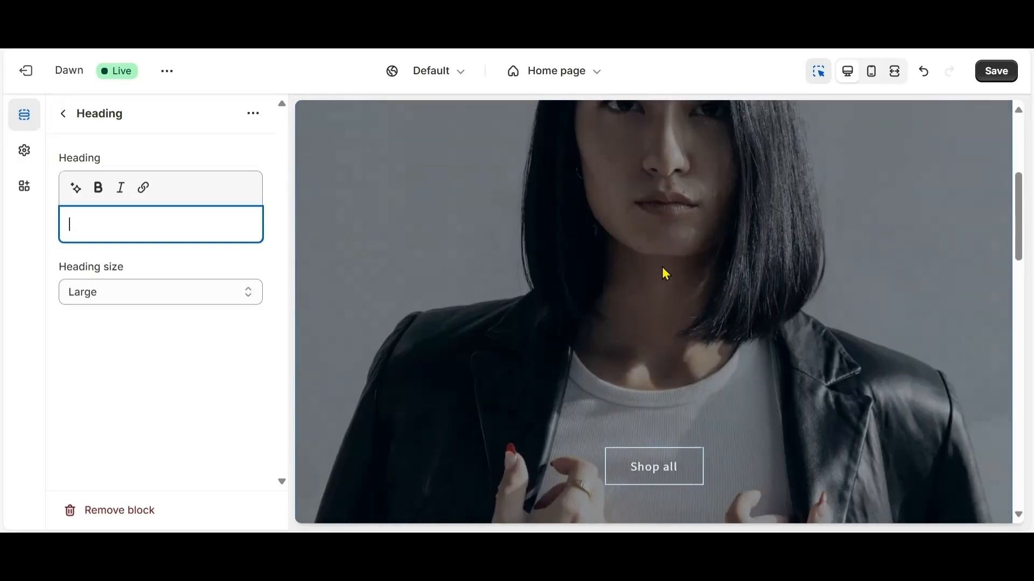
left_click(996, 73)
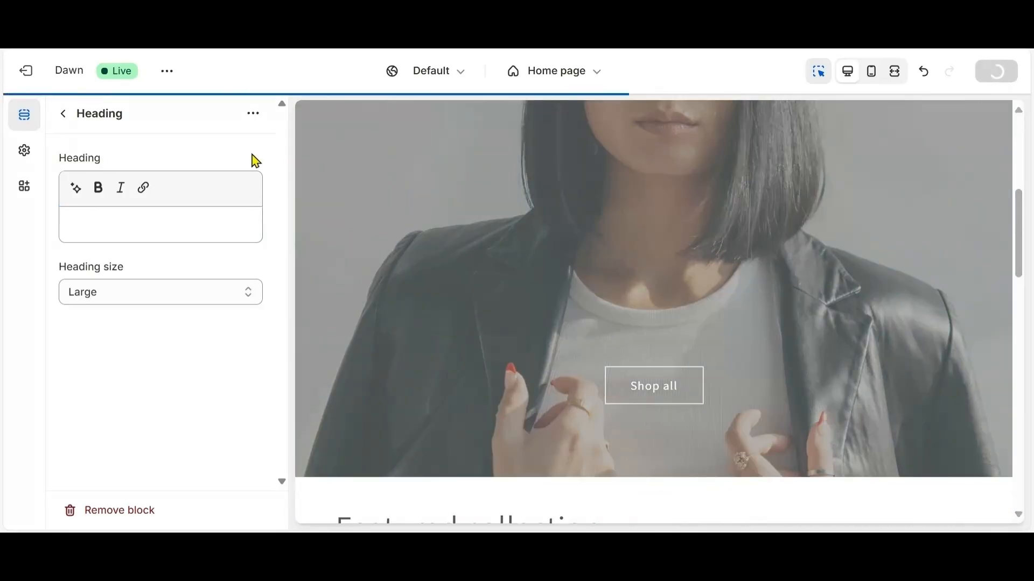
left_click(63, 114)
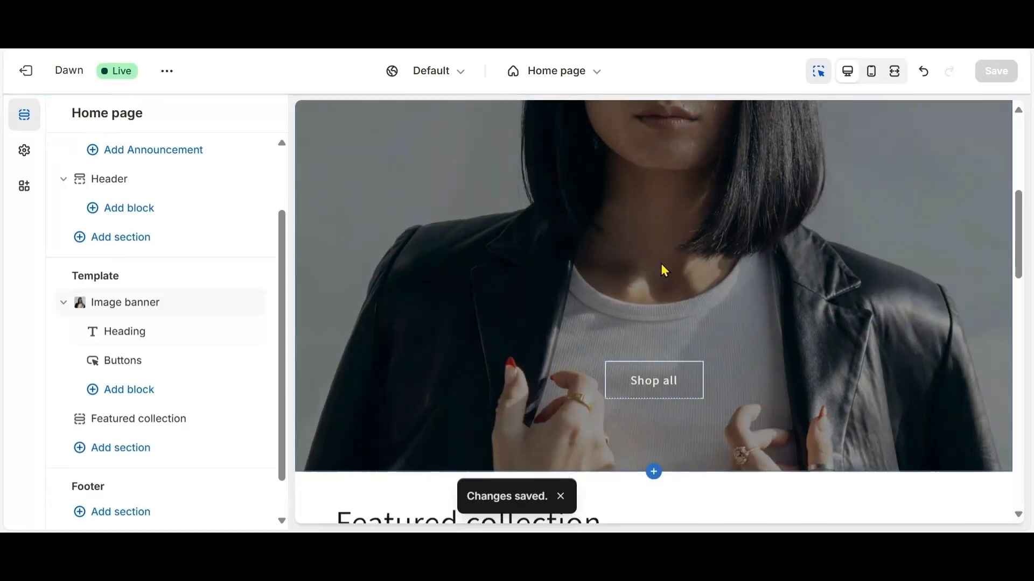
- Look over the home page's featured collection and footer in the preview, and check which sections can be added to the template
scroll(718, 261, "down", 5)
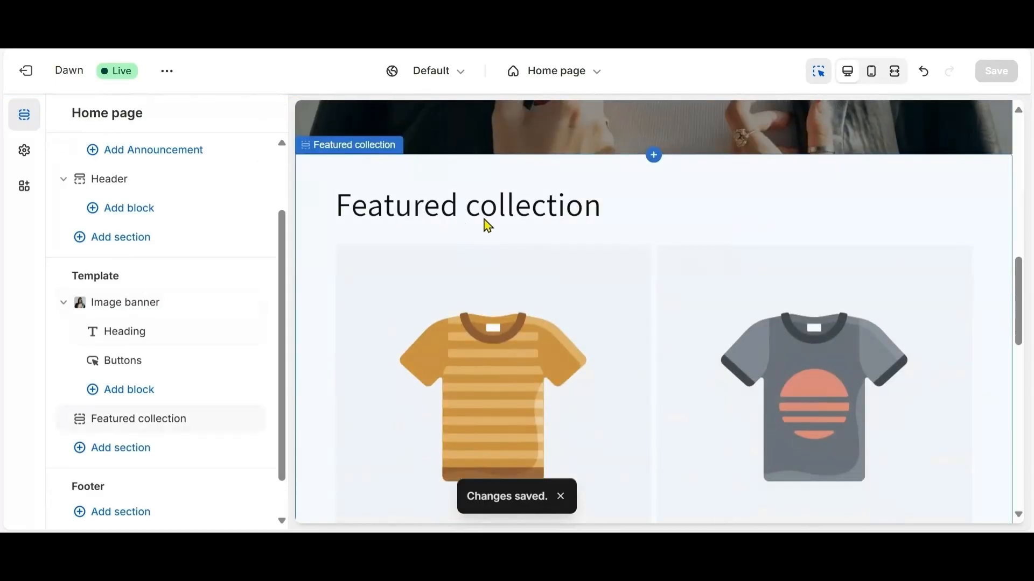
scroll(578, 225, "down", 6)
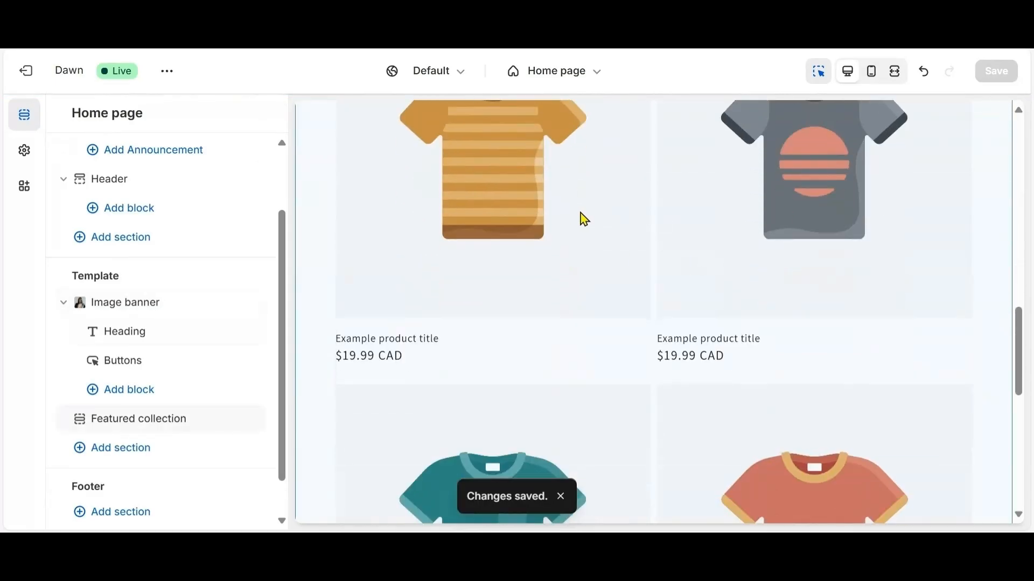
scroll(584, 218, "down", 2)
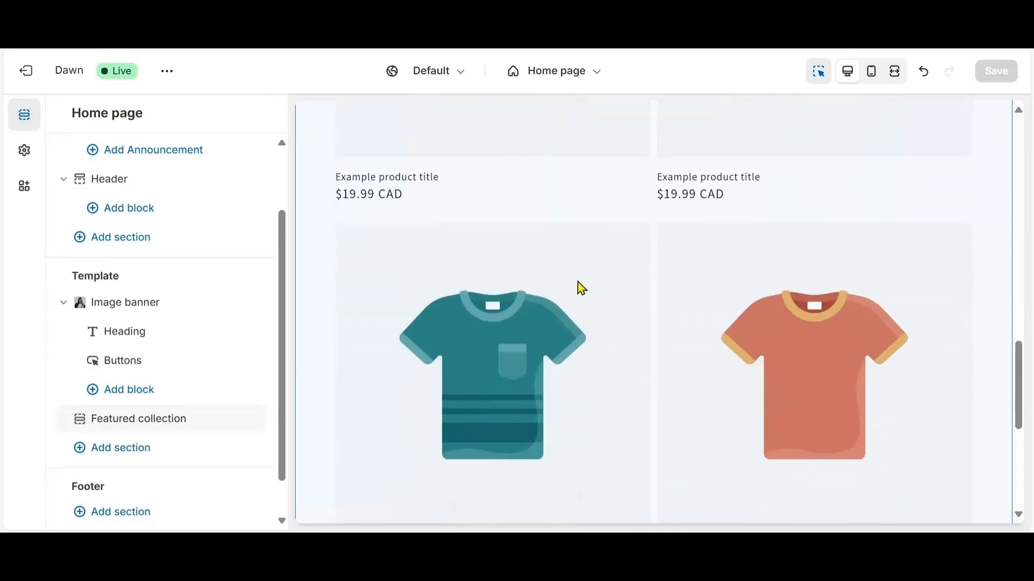
scroll(565, 228, "down", 7)
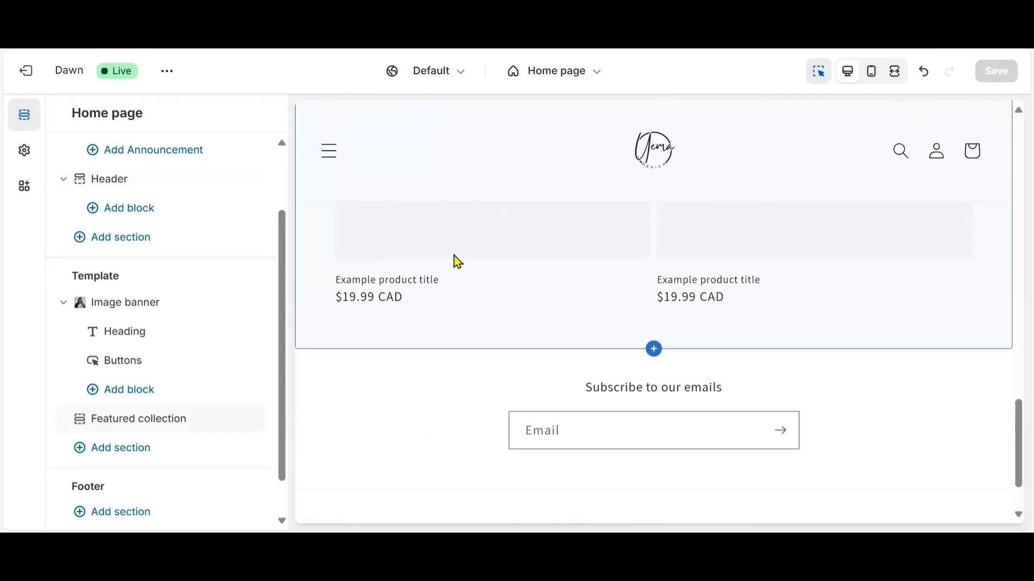
scroll(471, 235, "down", 2)
scroll(461, 235, "up", 2)
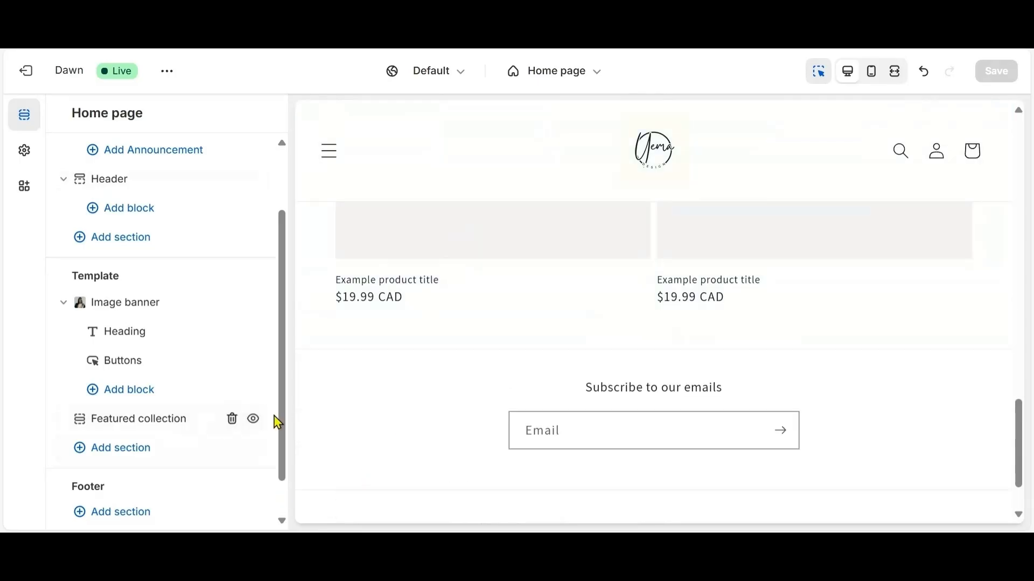
scroll(491, 264, "down", 2)
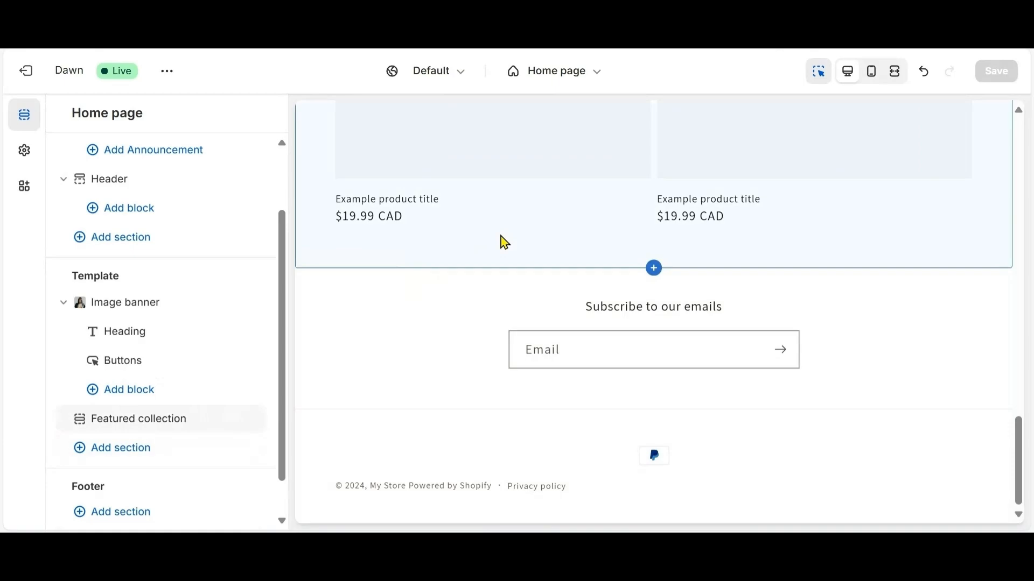
left_click(105, 455)
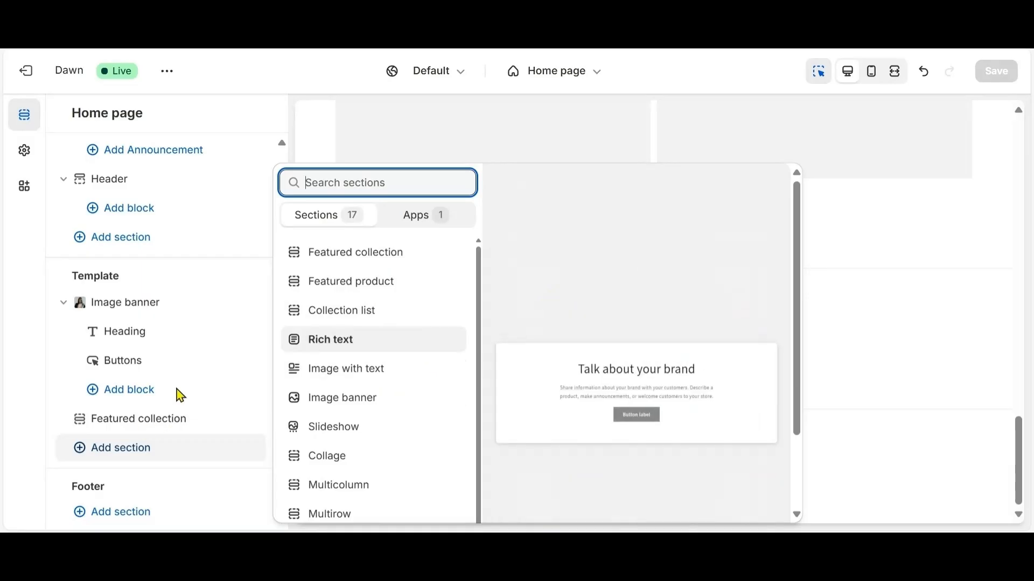
left_click(362, 136)
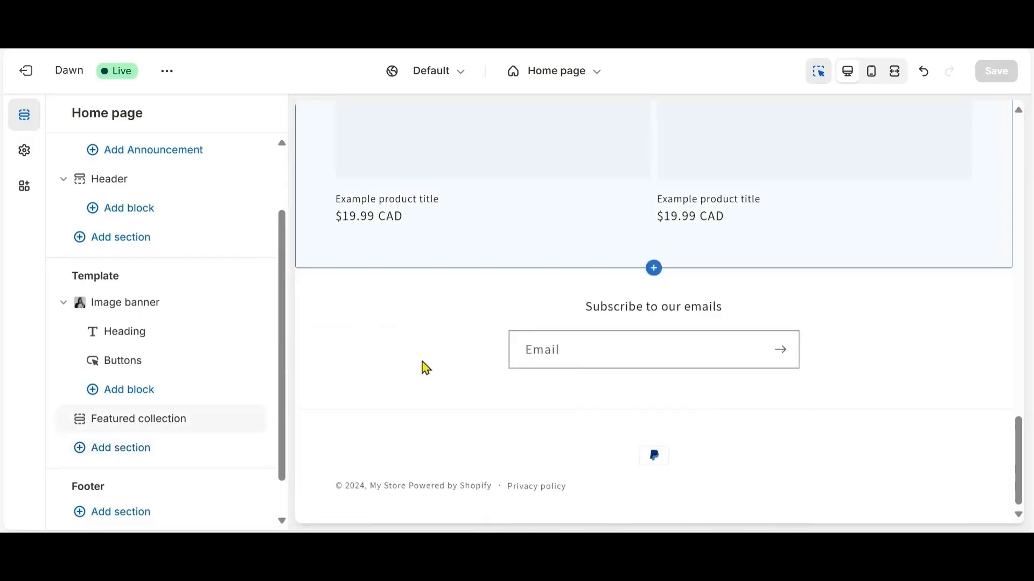
scroll(441, 340, "up", 2)
scroll(425, 258, "up", 2)
scroll(431, 261, "up", 3)
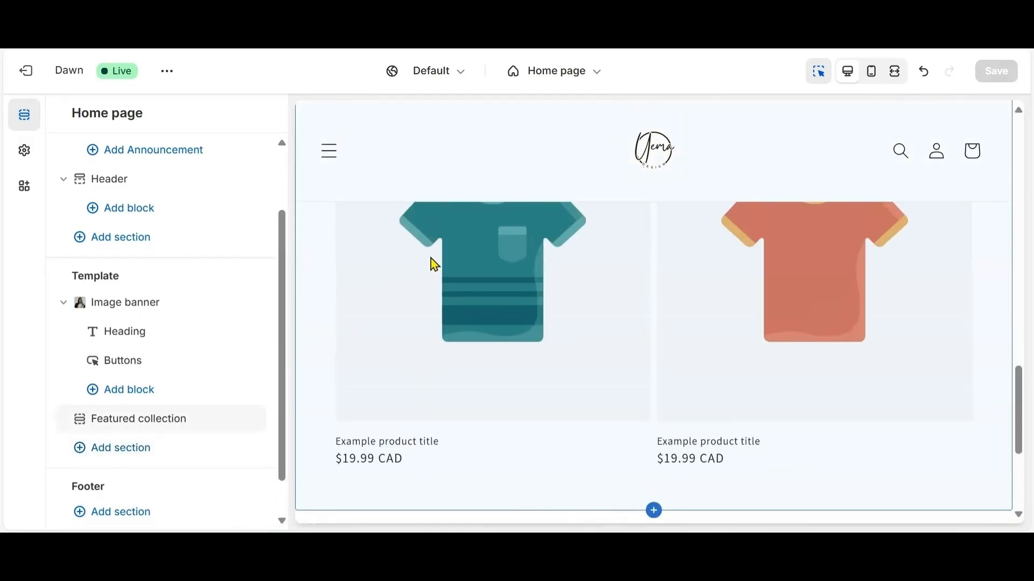
- Set the footer's color scheme to Scheme 3 and save the theme changes, checking the home page in the preview
scroll(451, 279, "down", 6)
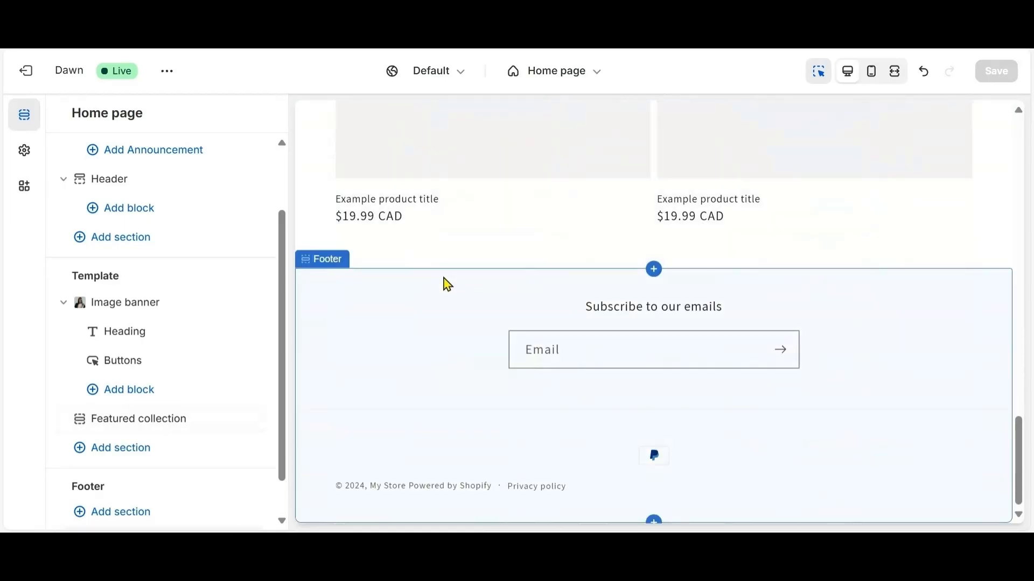
left_click(395, 329)
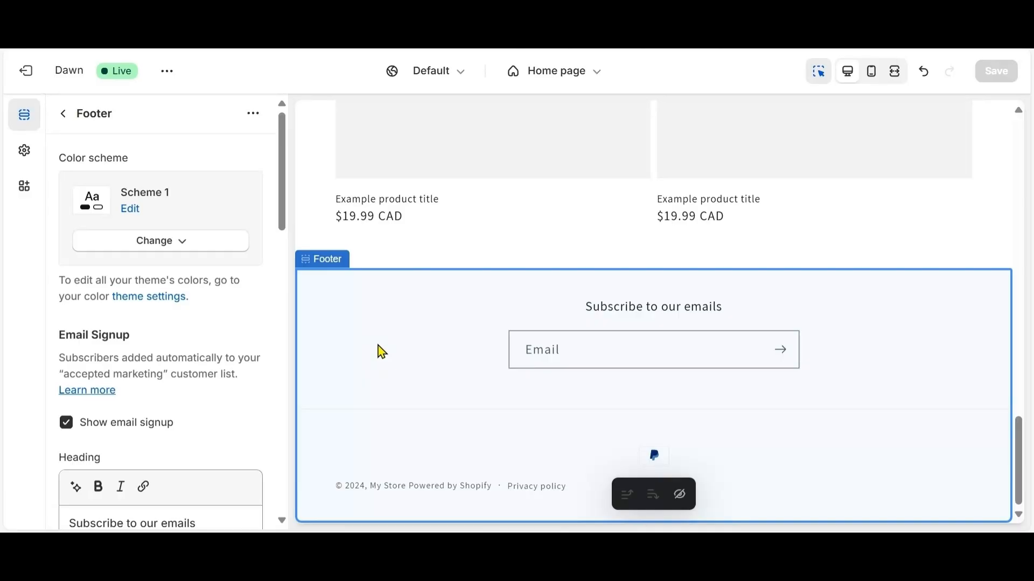
left_click(161, 250)
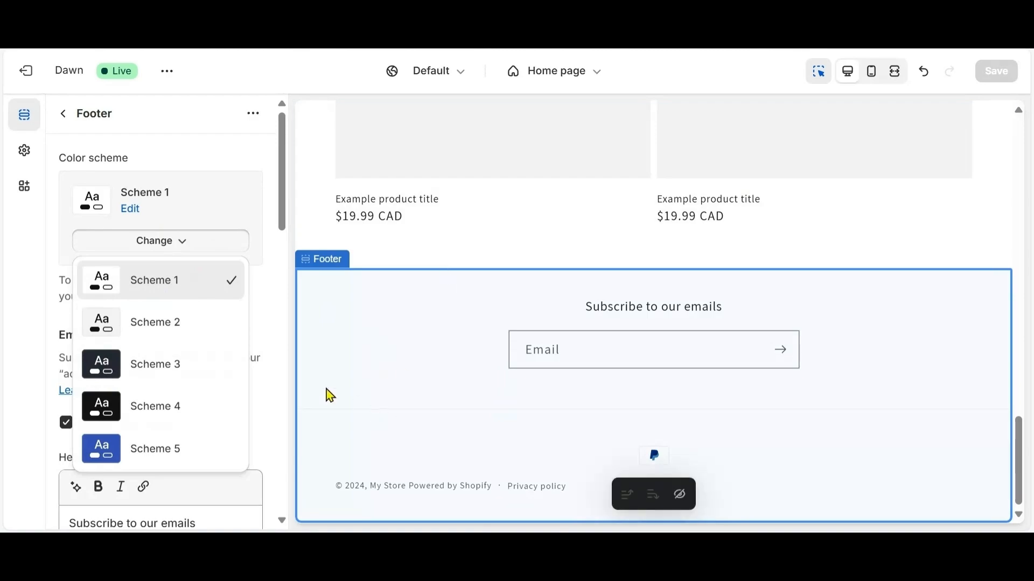
left_click(119, 372)
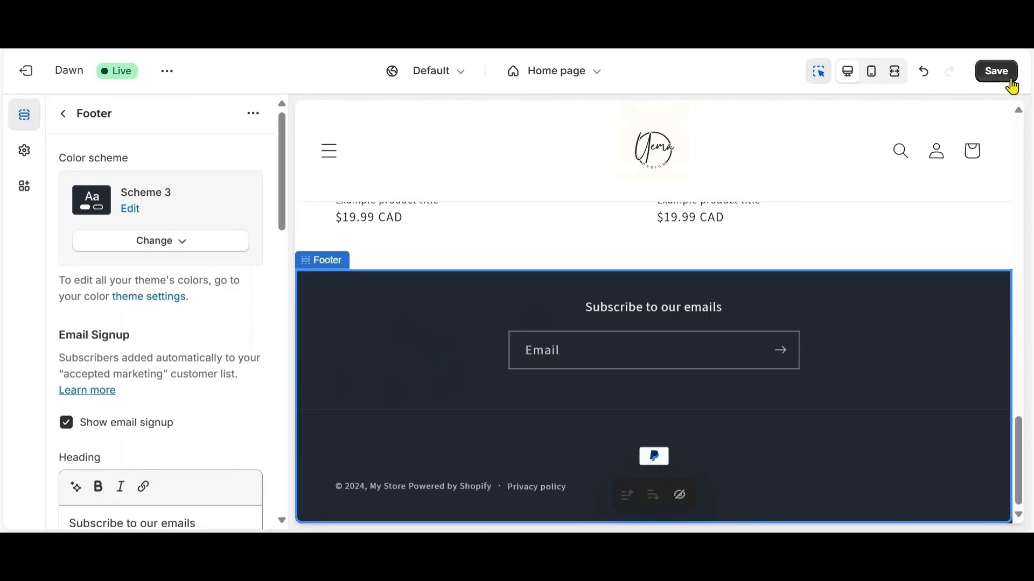
left_click(996, 71)
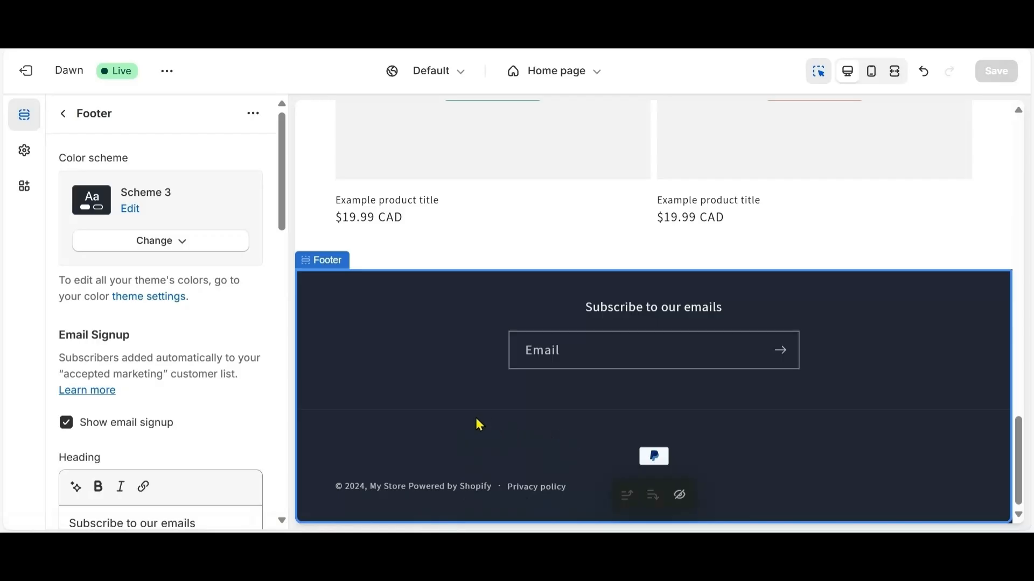
scroll(430, 354, "up", 15)
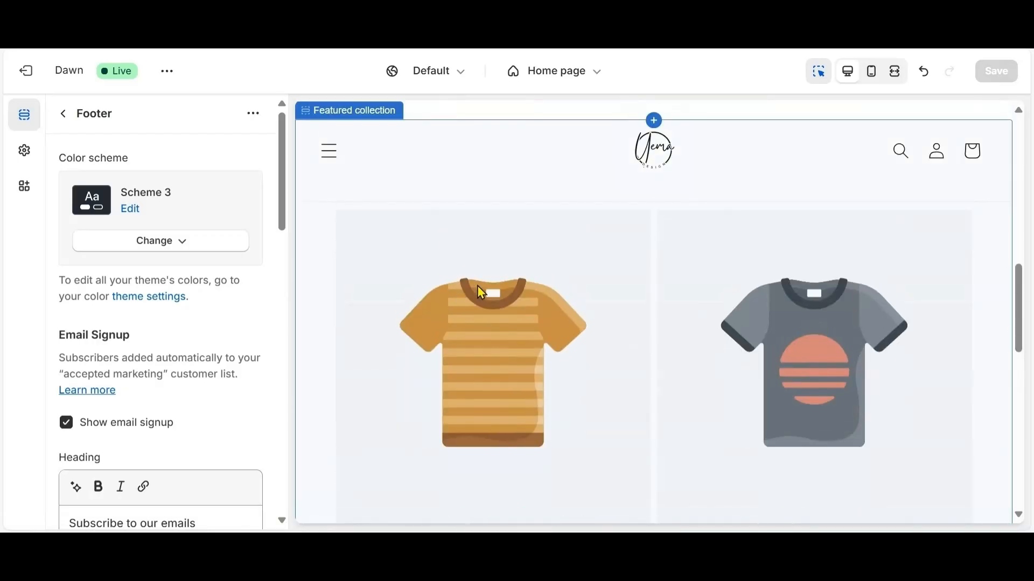
scroll(522, 275, "down", 8)
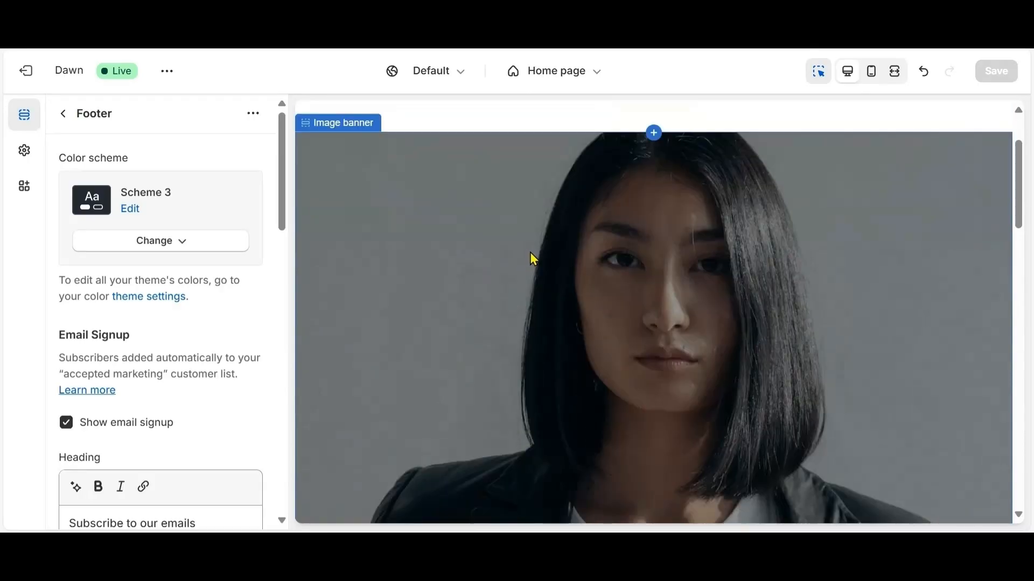
scroll(533, 254, "down", 5)
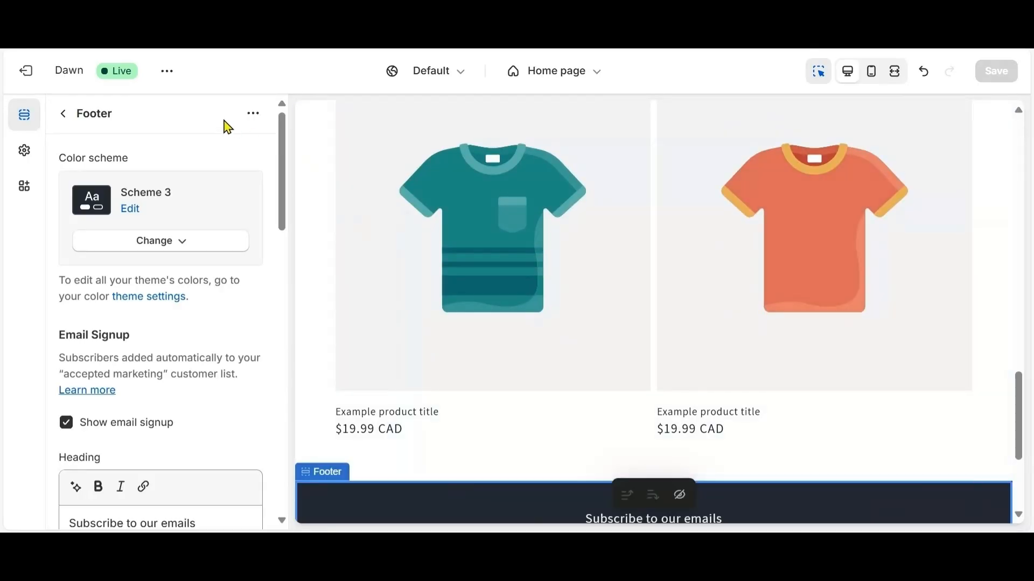
- Exit the theme editor to the Products page, and search apps for "cj" to open the CJdropshipping: Much Faster listing
left_click(41, 74)
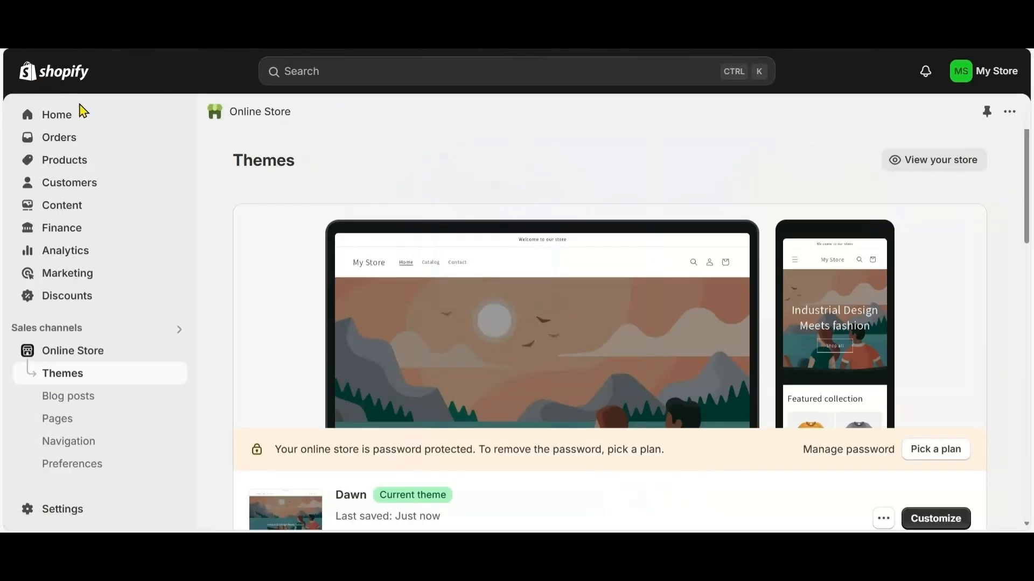
left_click(83, 161)
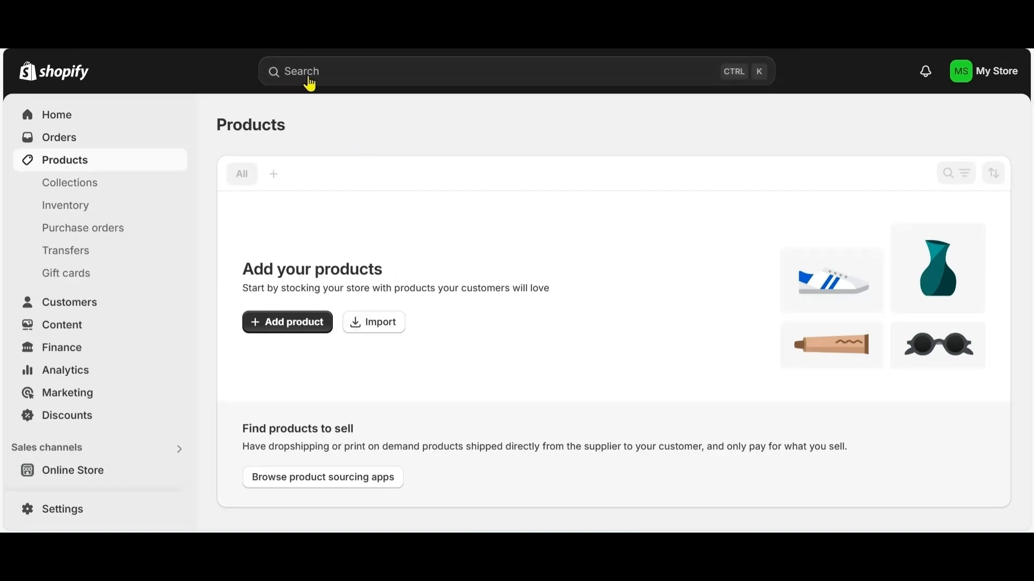
left_click(307, 73)
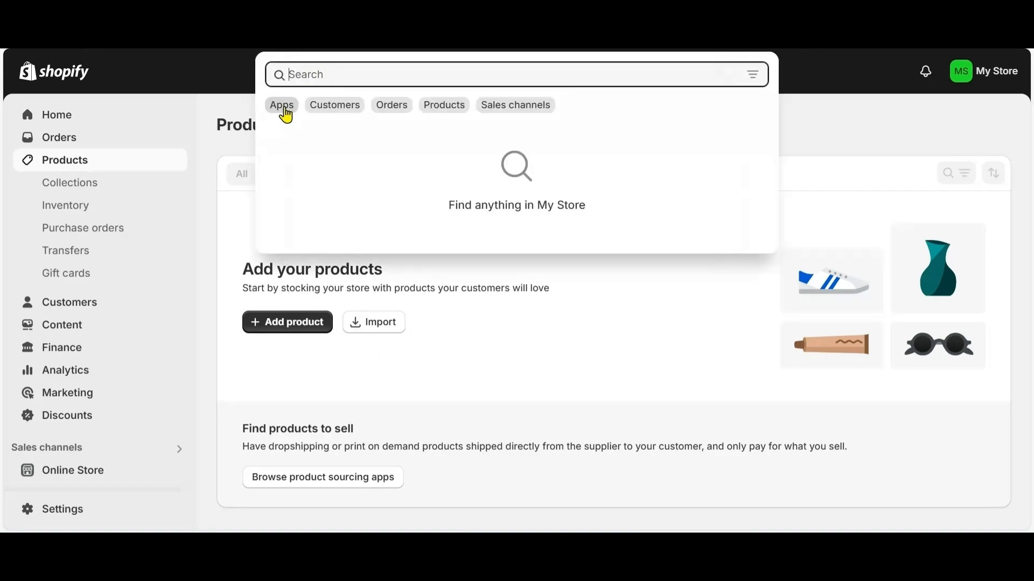
left_click(283, 107)
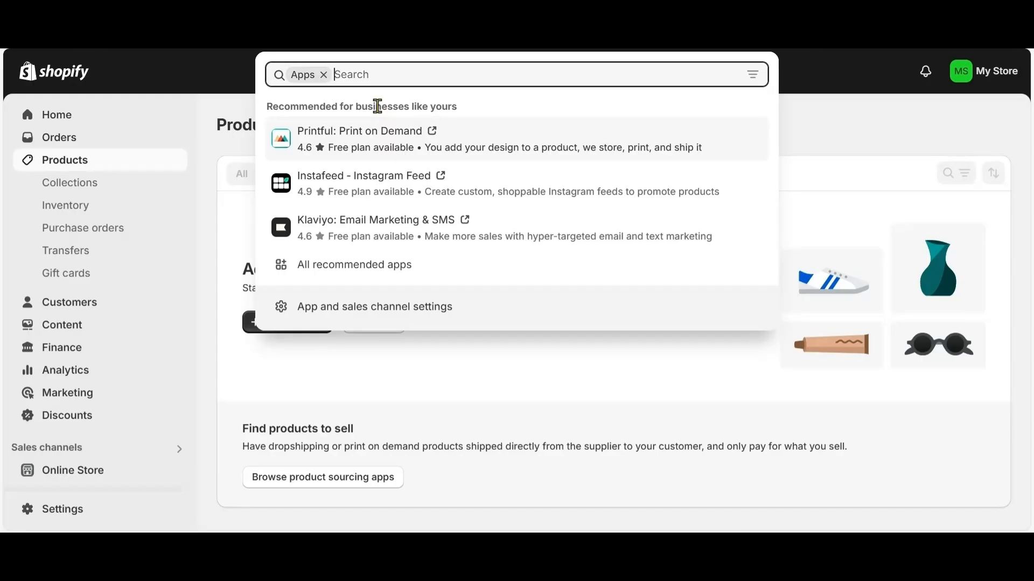
type("cj d")
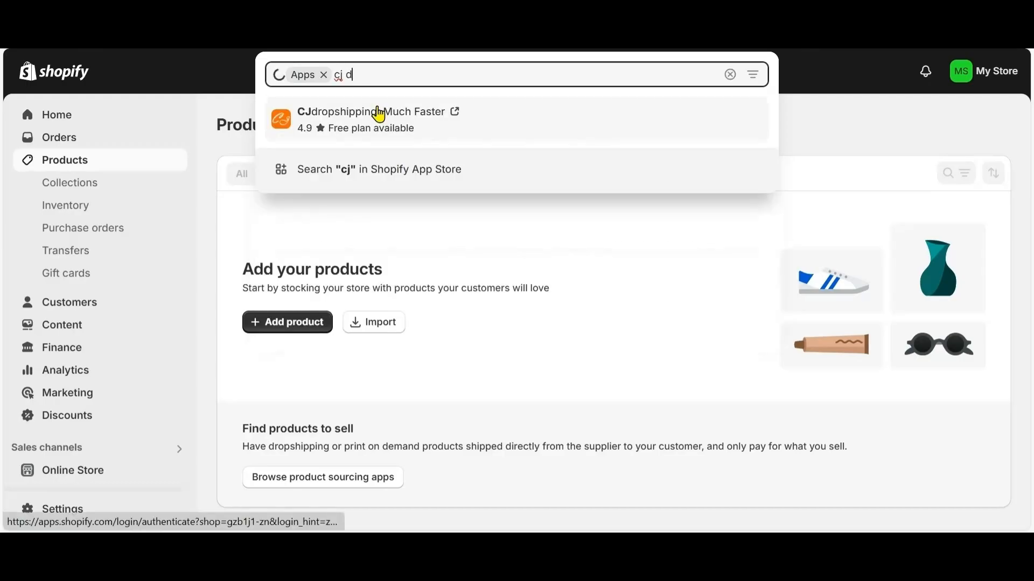
type("ro")
key("BackSpace")
key("BackSpace")
key("BackSpace")
key("BackSpace")
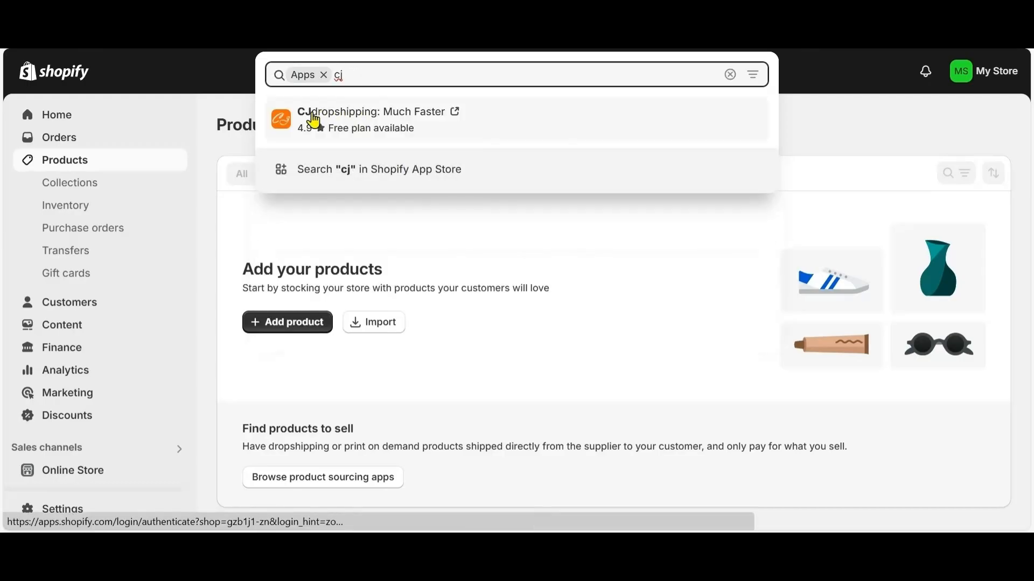
left_click(363, 123)
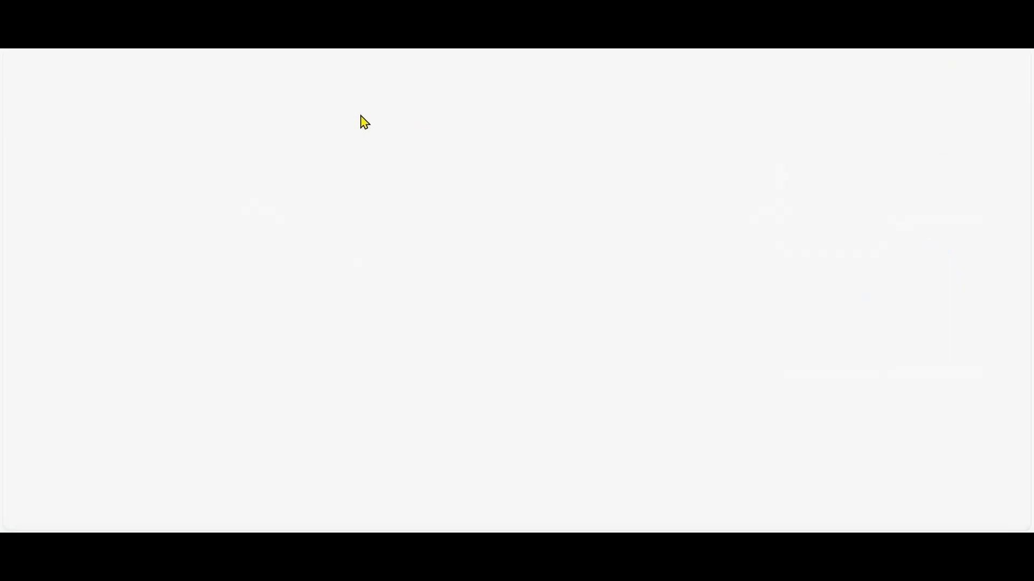
- Install the CJdropshipping: Much Faster app on the store, approving the data access it requests
scroll(260, 236, "down", 10)
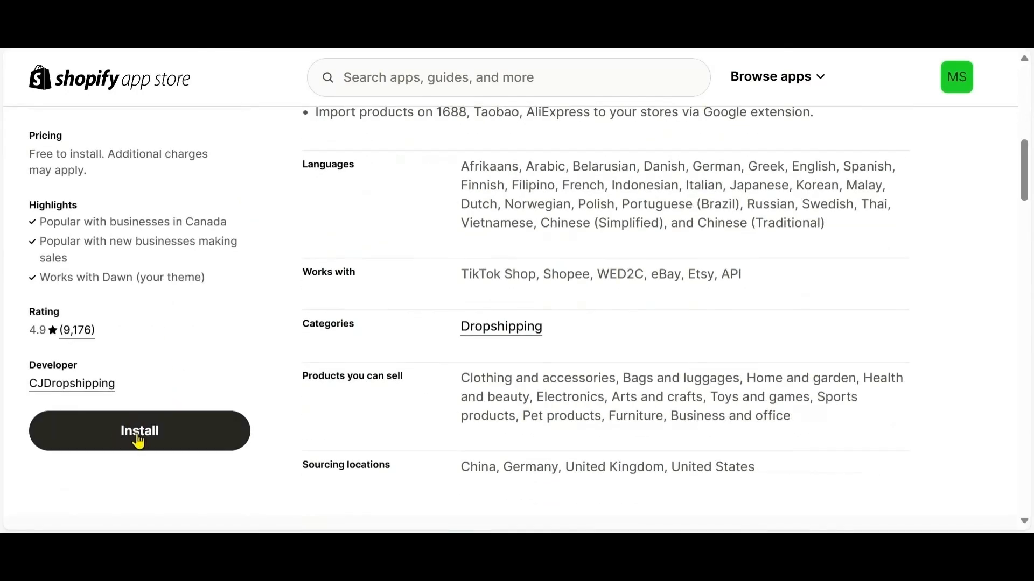
left_click(136, 439)
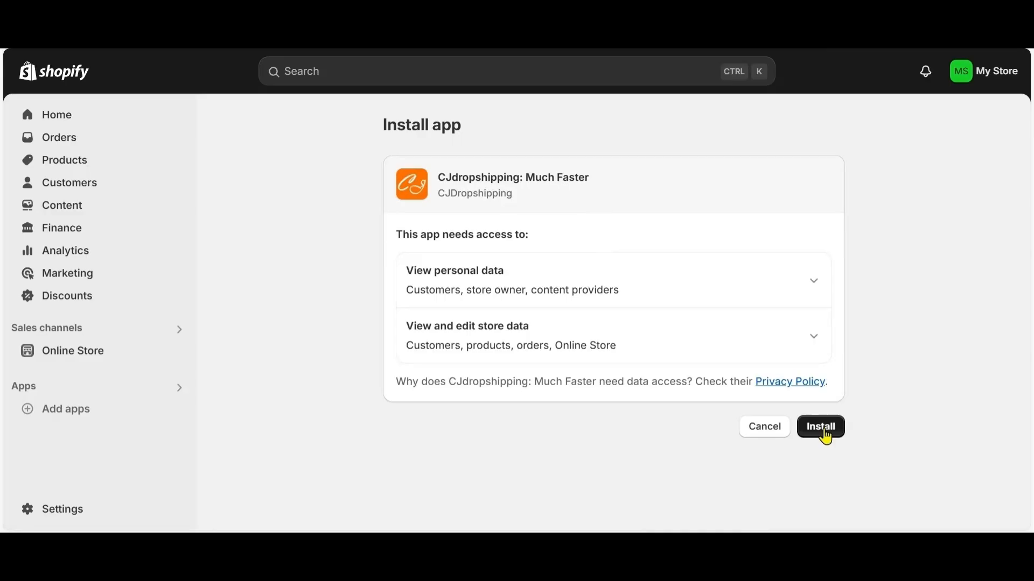
left_click(827, 438)
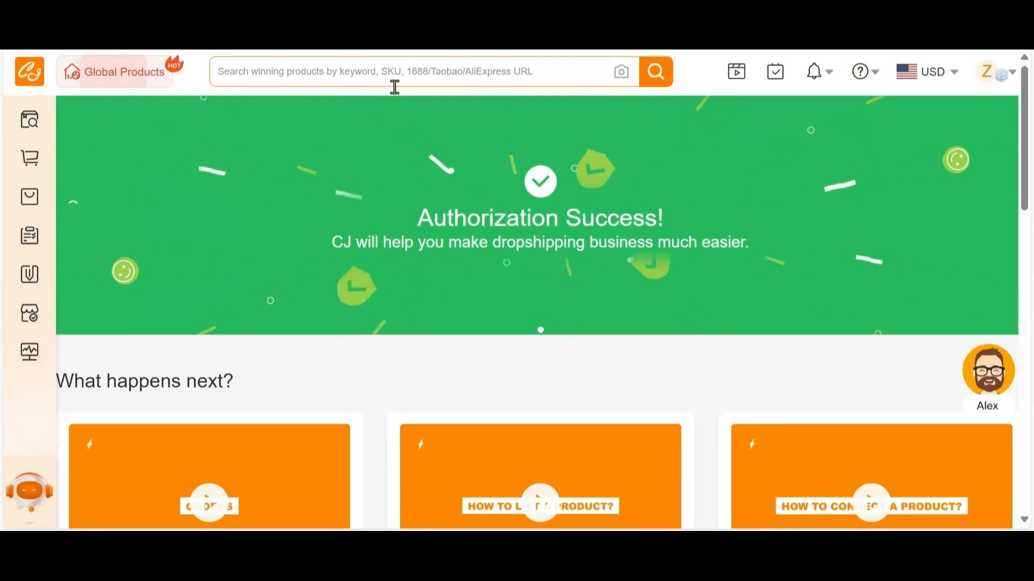
scroll(391, 125, "down", 2)
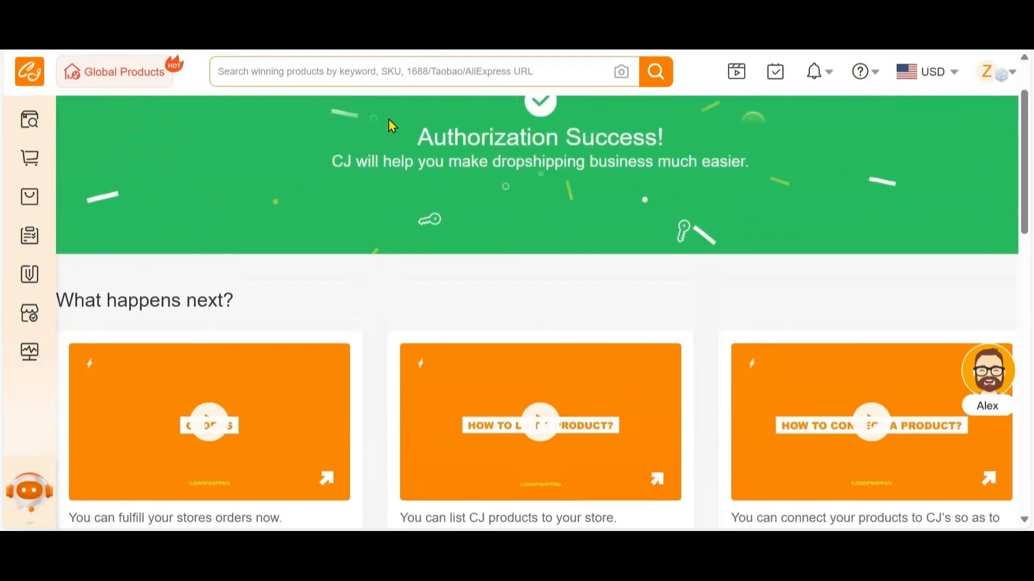
- Search CJdropshipping's product catalogue for "women leather jackets"
left_click(271, 69)
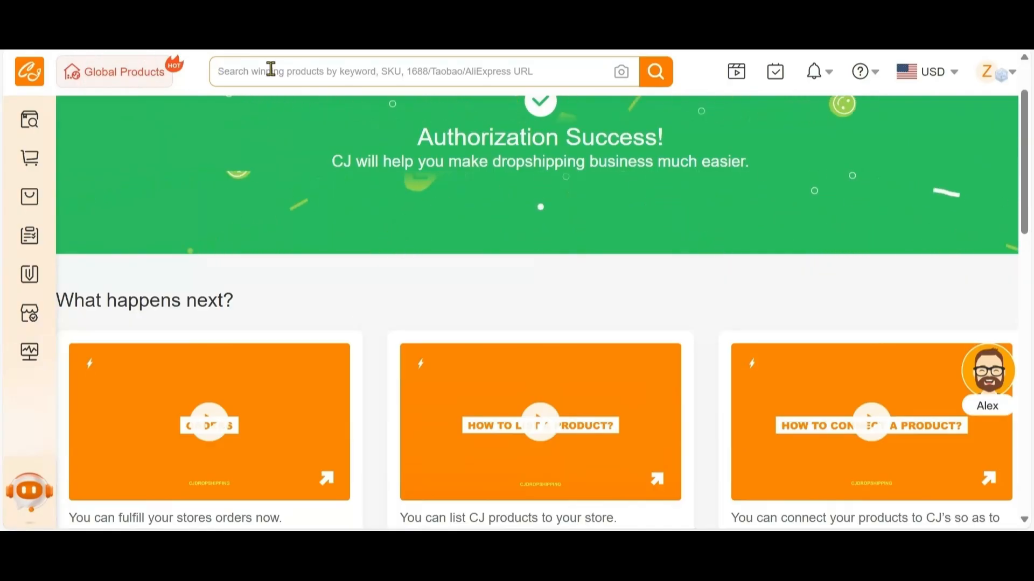
type("womens")
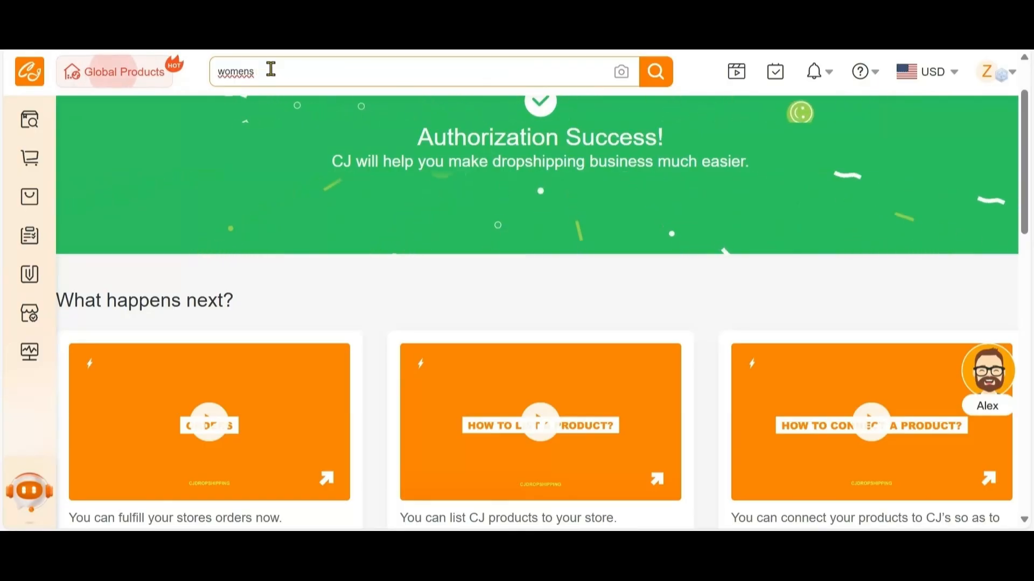
key("BackSpace")
type("le")
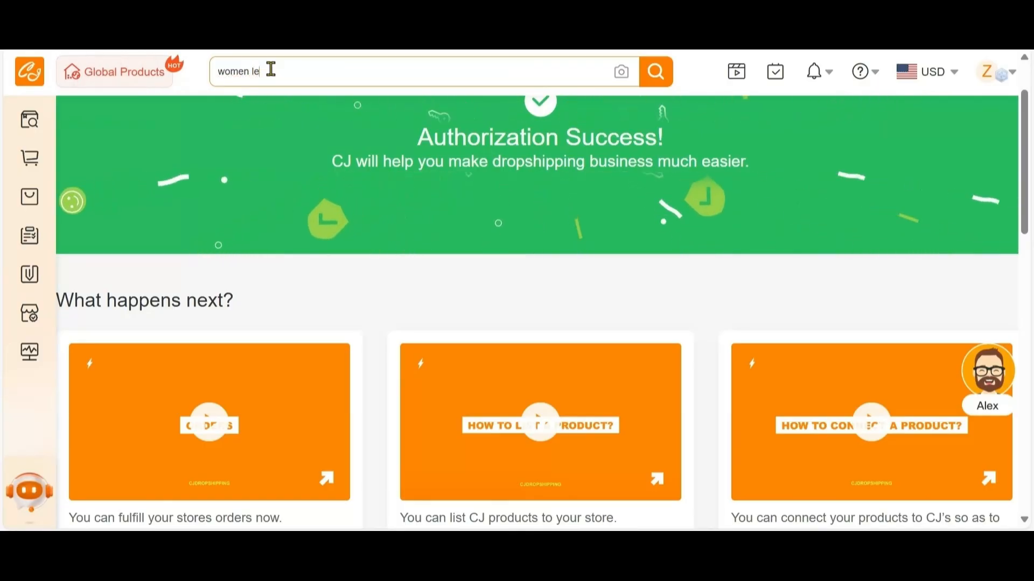
type("ather")
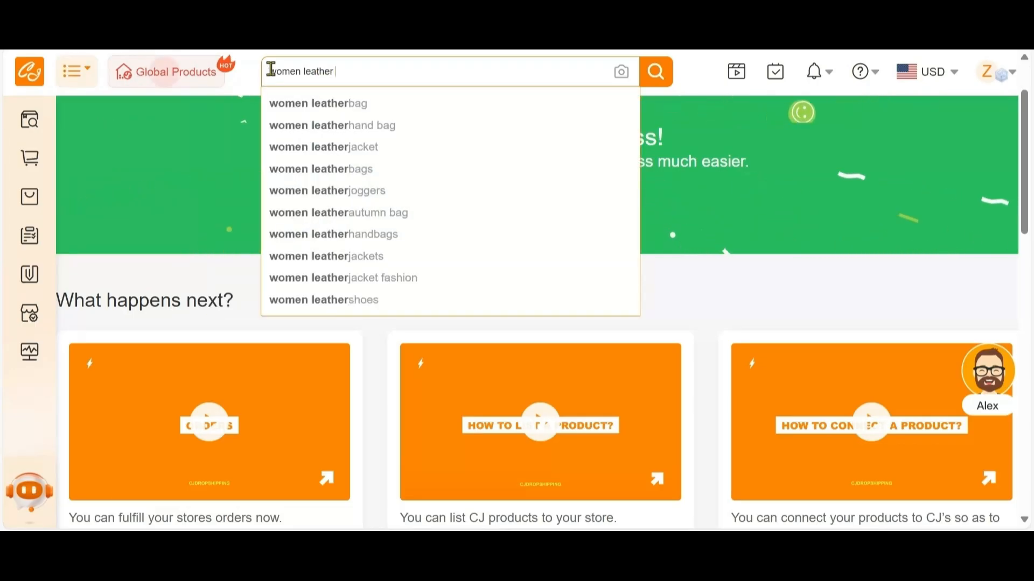
type(" jack")
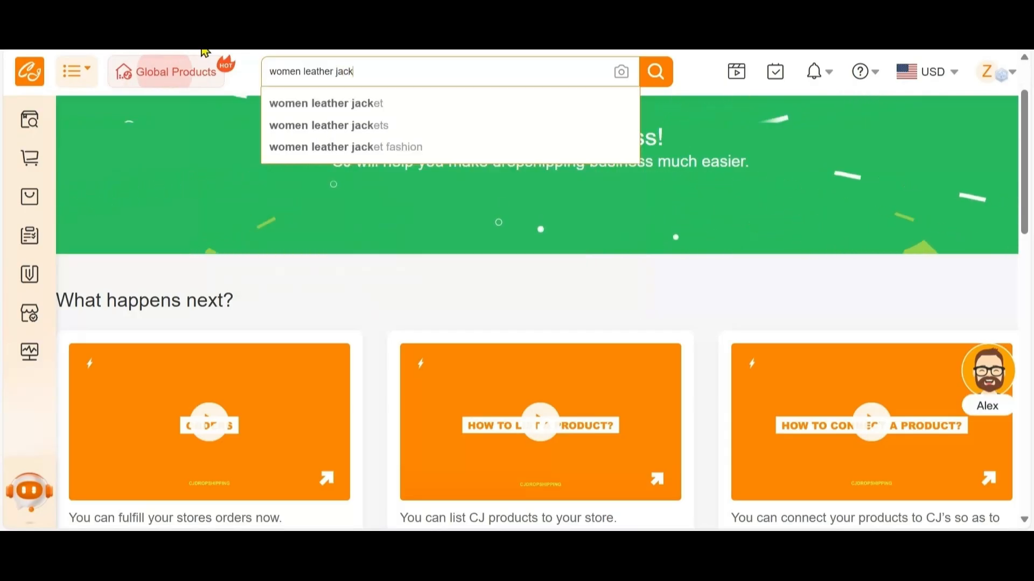
left_click(373, 128)
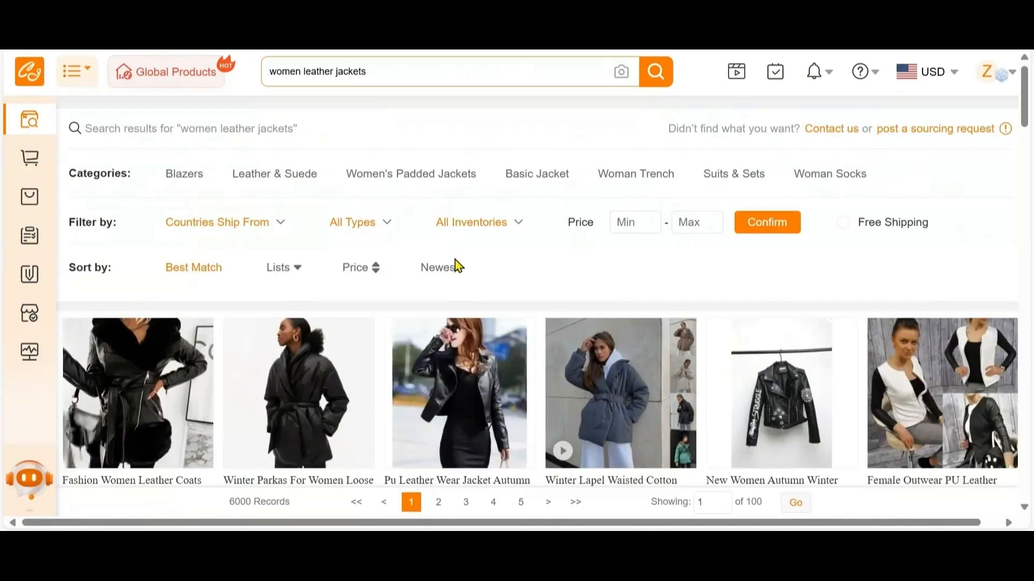
- Open the Winter Parkas For Women Loose Leather Coats product, check its price and shipping details, and start listing it to the store
scroll(458, 334, "down", 3)
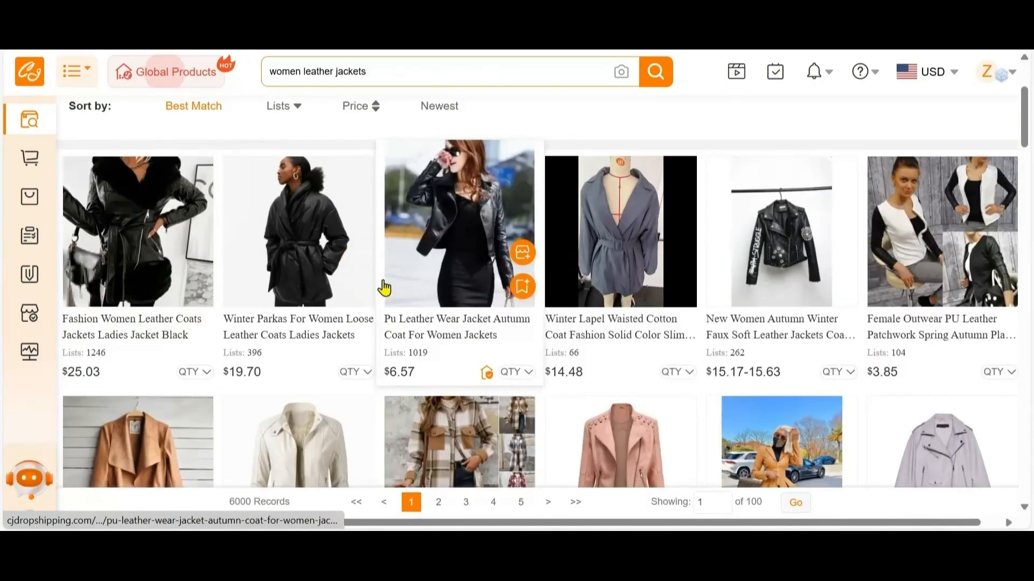
left_click(297, 328)
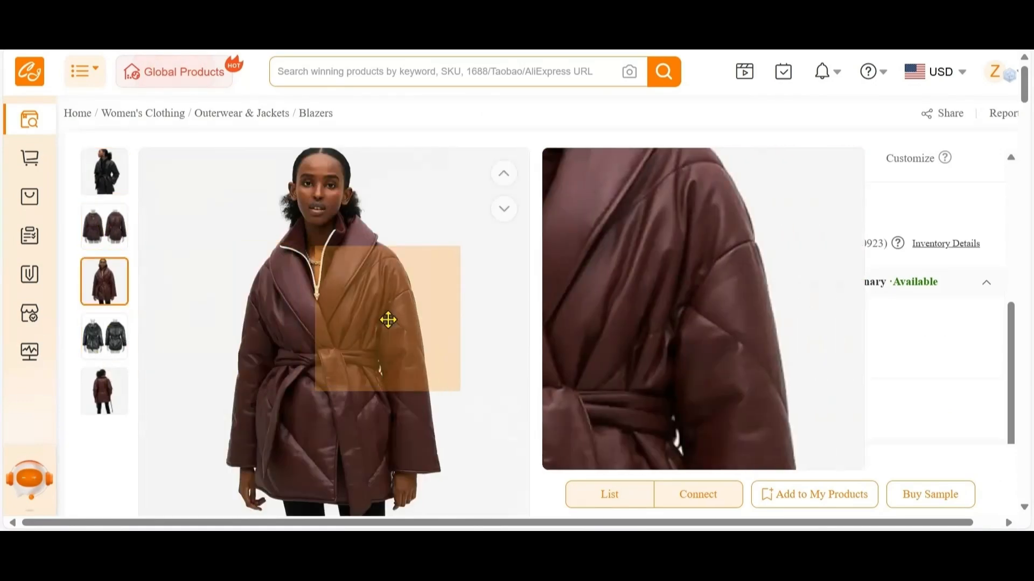
scroll(595, 290, "up", 5)
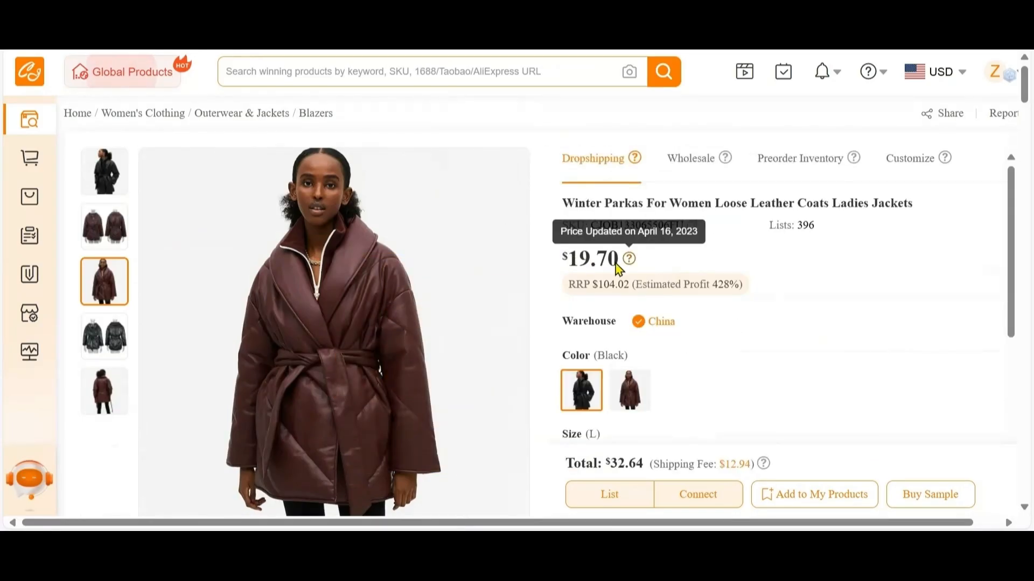
scroll(681, 288, "down", 2)
scroll(683, 292, "down", 3)
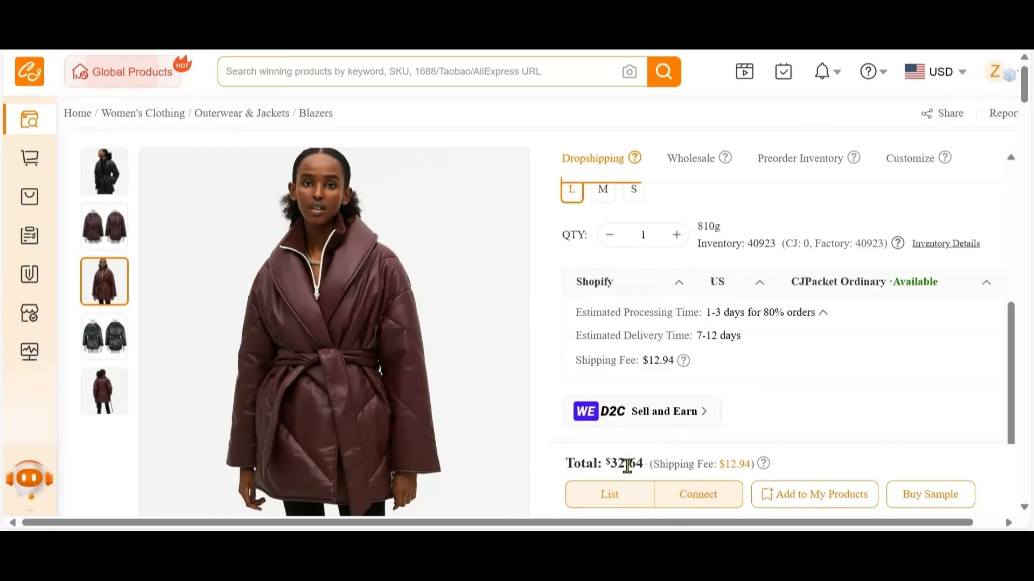
left_click(616, 498)
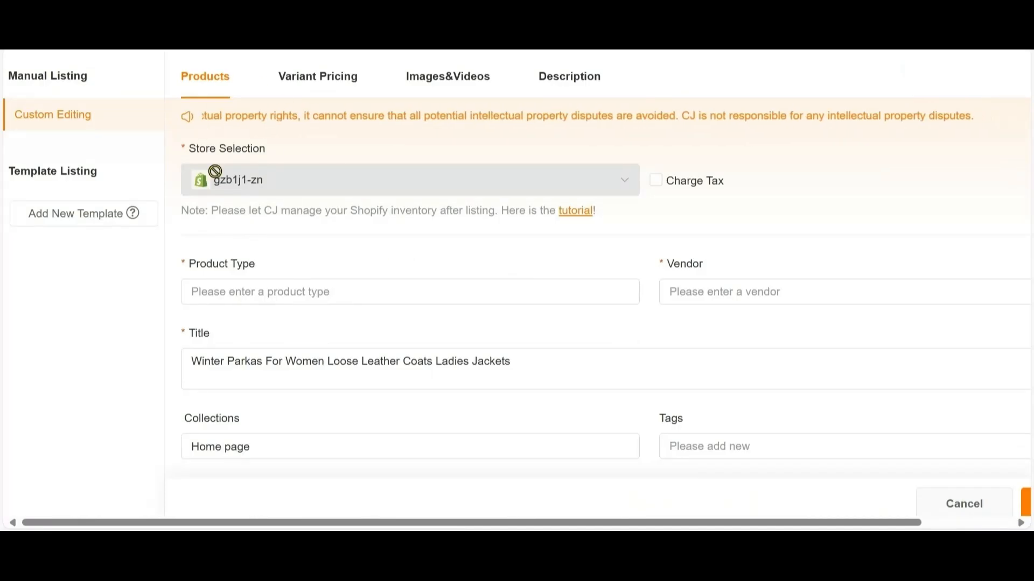
- Set the selling price of every black and brown variant in sizes L, M and S to 60 CAD
left_click(330, 81)
left_click_drag(445, 523, 575, 516)
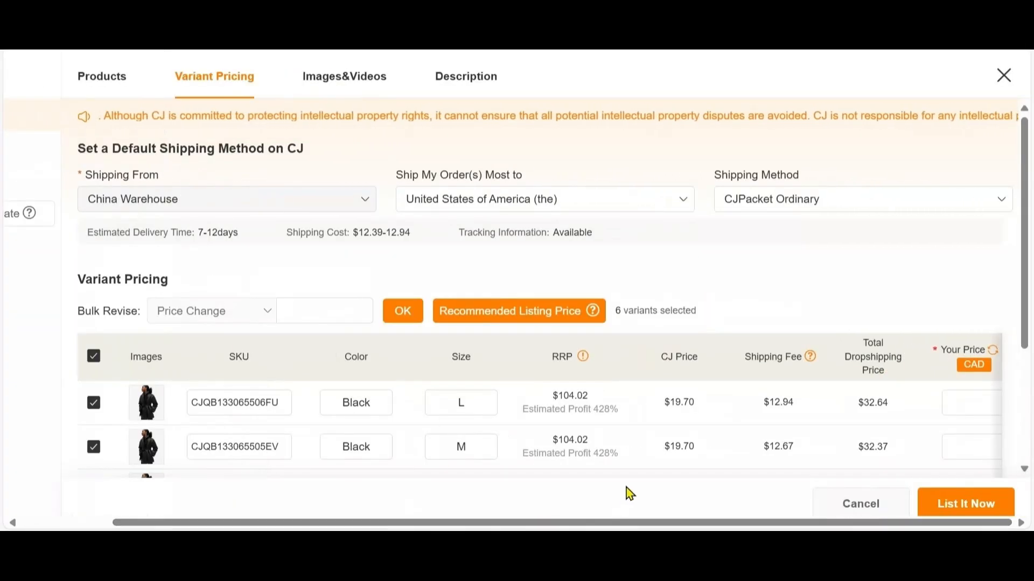
left_click(971, 402)
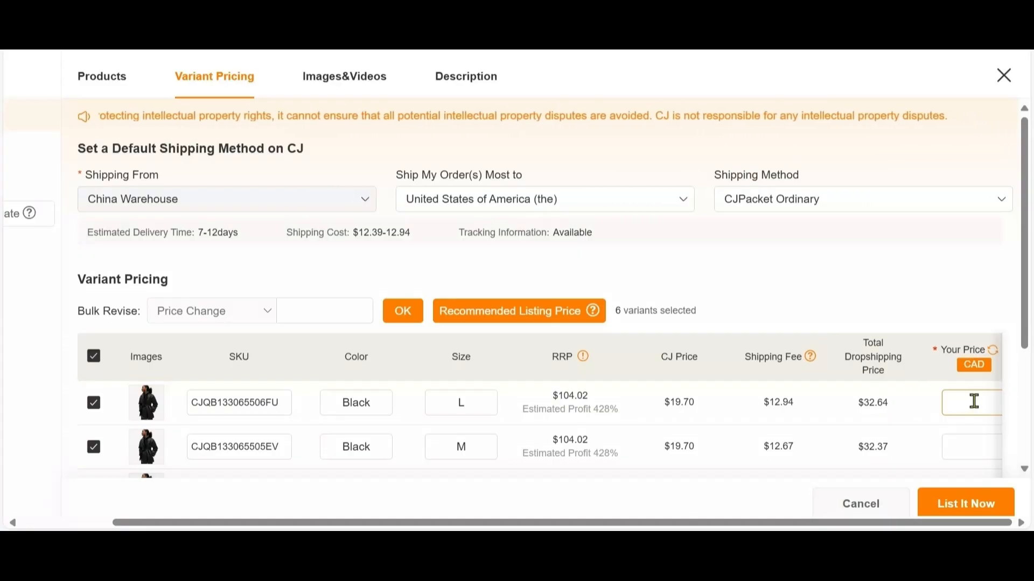
type("60")
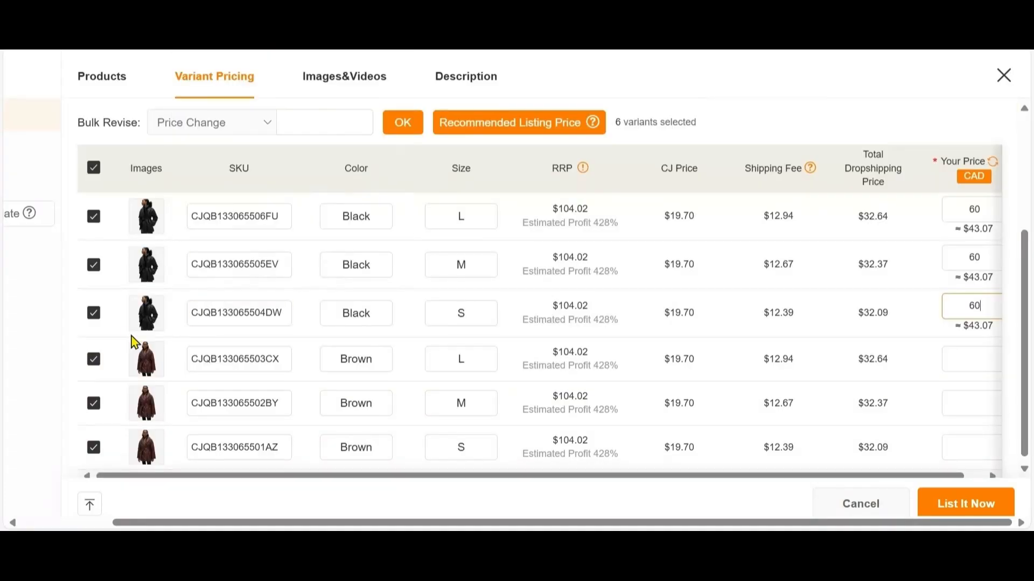
mouse_move(142, 319)
left_click(977, 366)
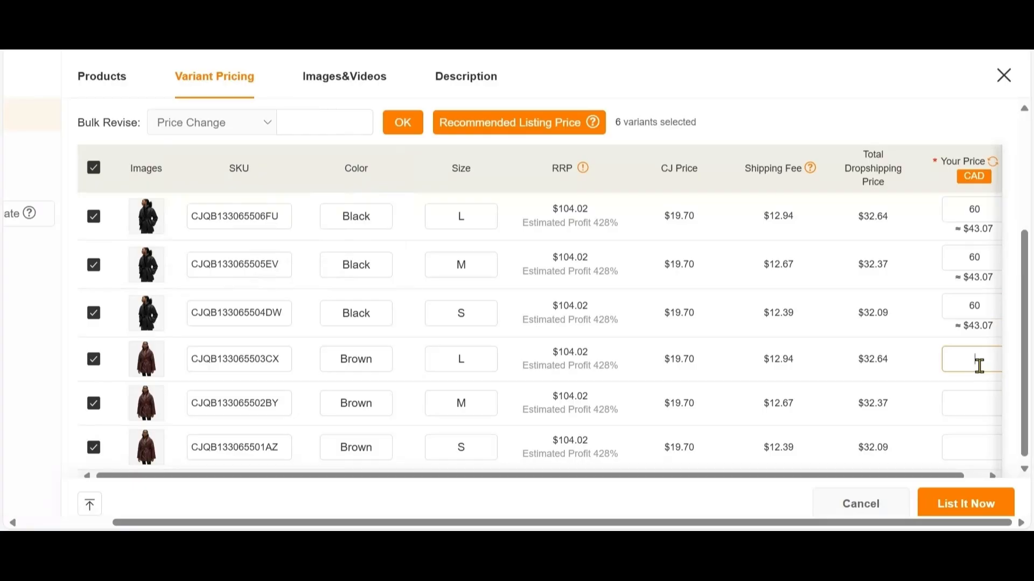
type("60")
left_click(947, 415)
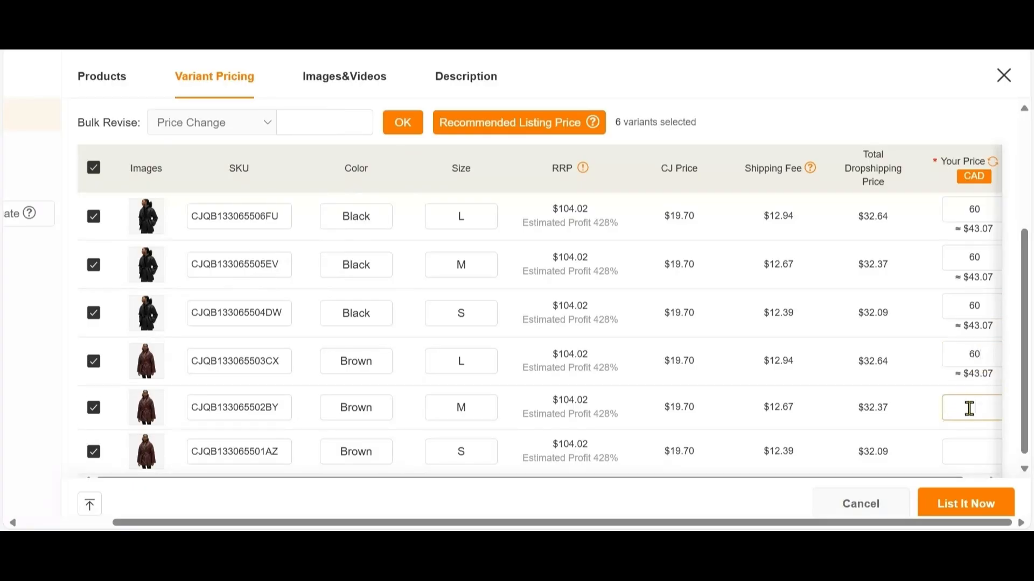
type("60")
left_click(969, 457)
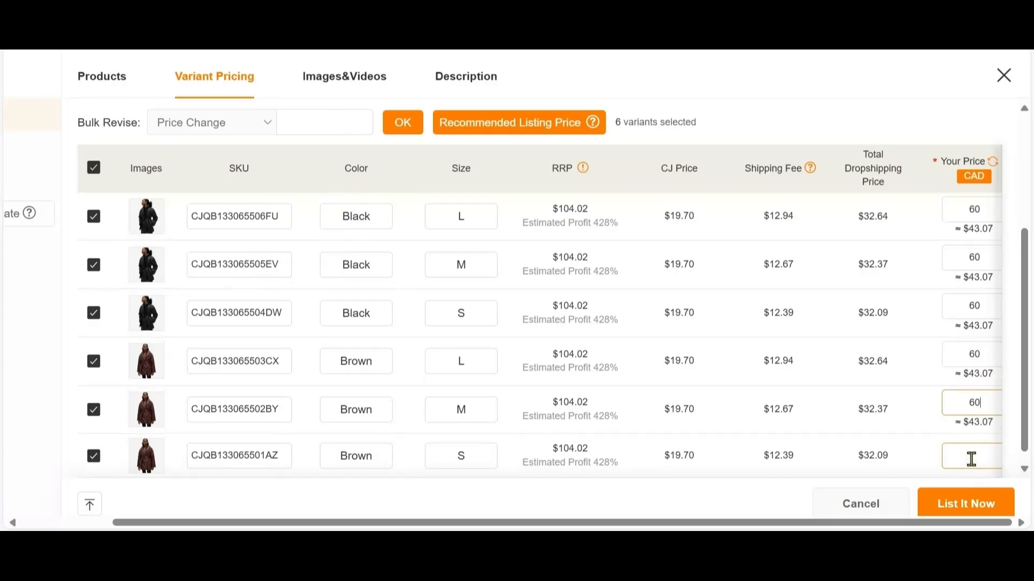
type("60")
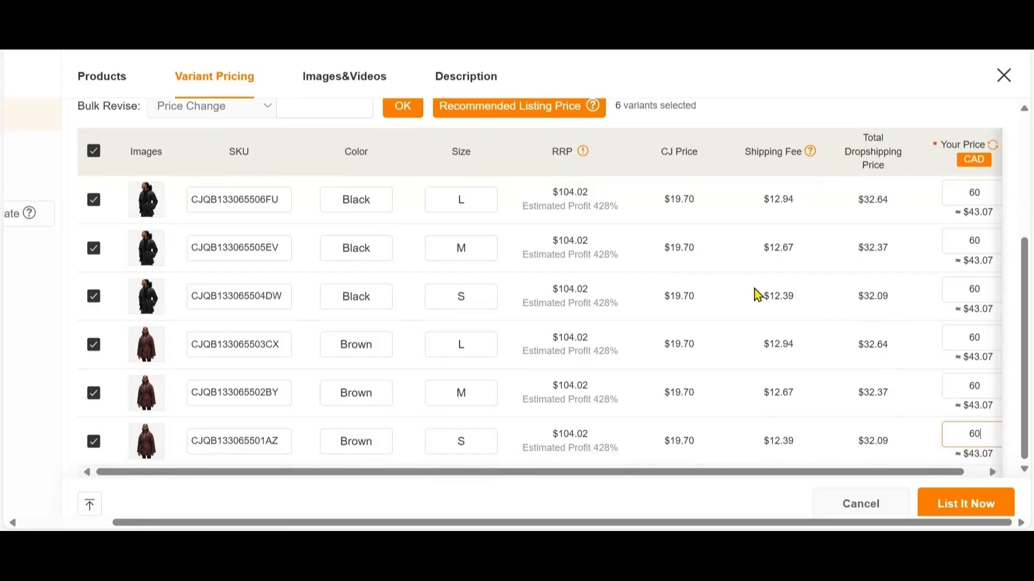
- Review the listing's images and description, and submit the product to the Shopify store
scroll(457, 226, "up", 5)
left_click(357, 73)
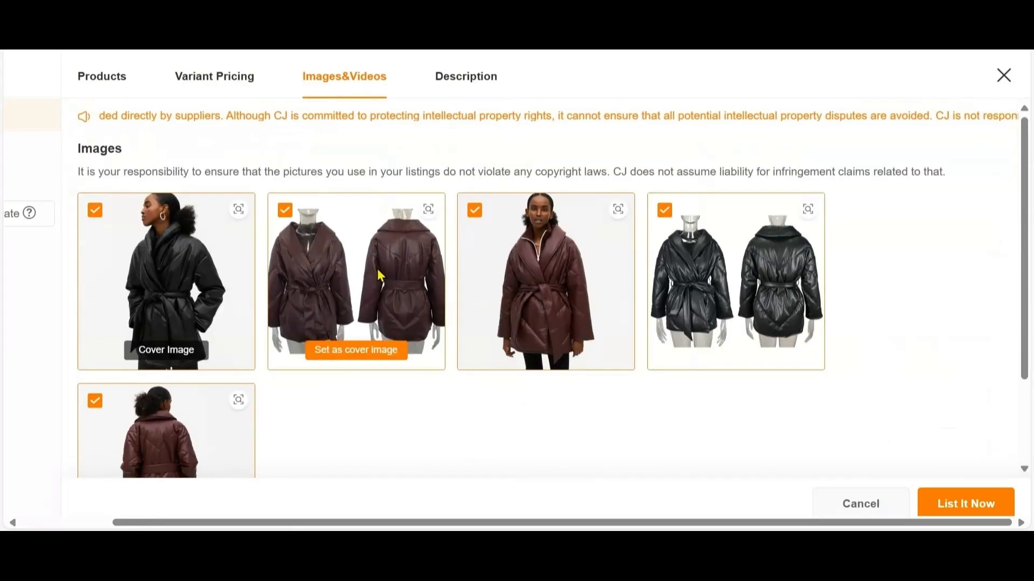
scroll(242, 369, "down", 3)
scroll(367, 297, "up", 2)
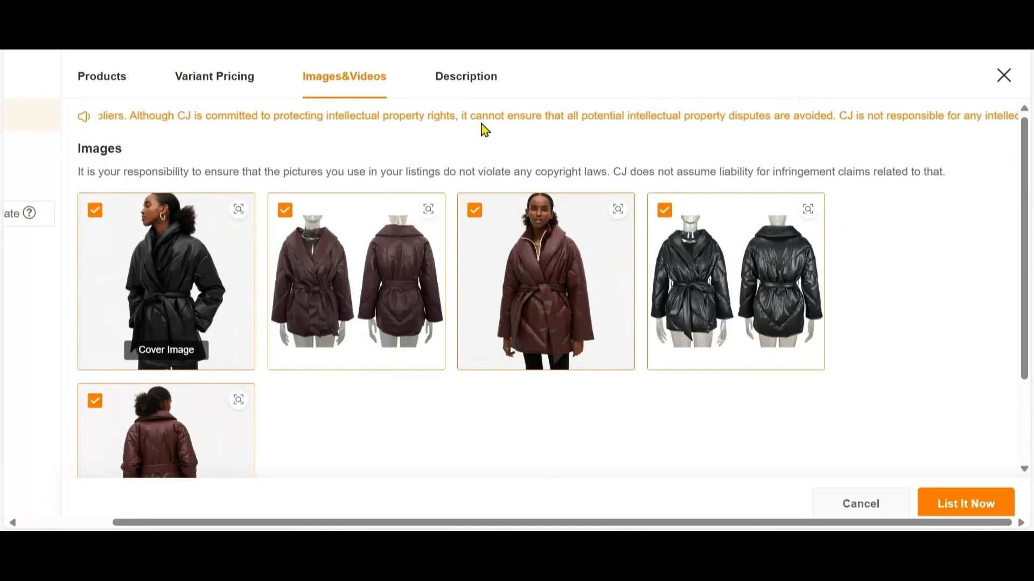
left_click(458, 84)
scroll(377, 219, "down", 10)
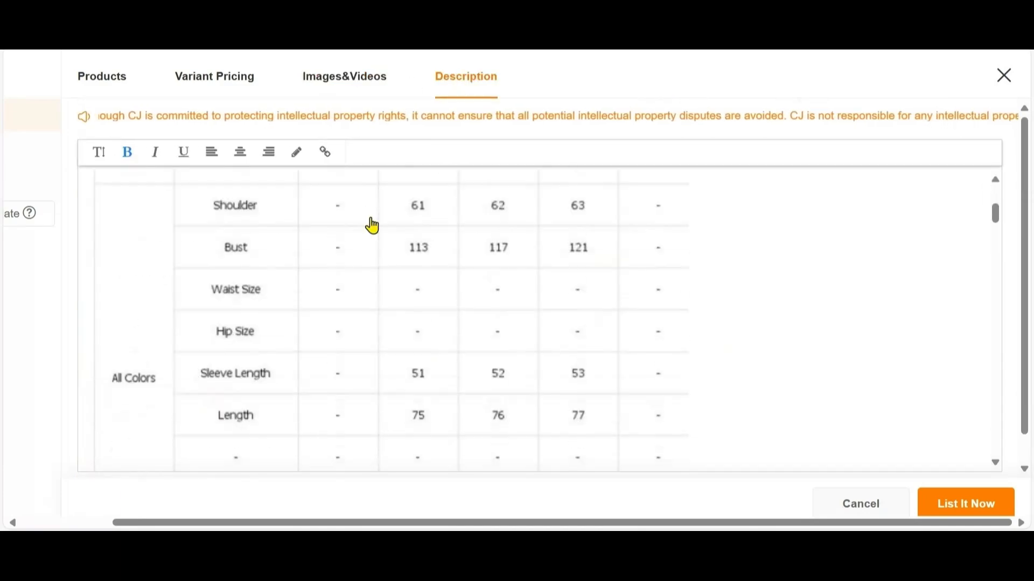
scroll(369, 236, "down", 8)
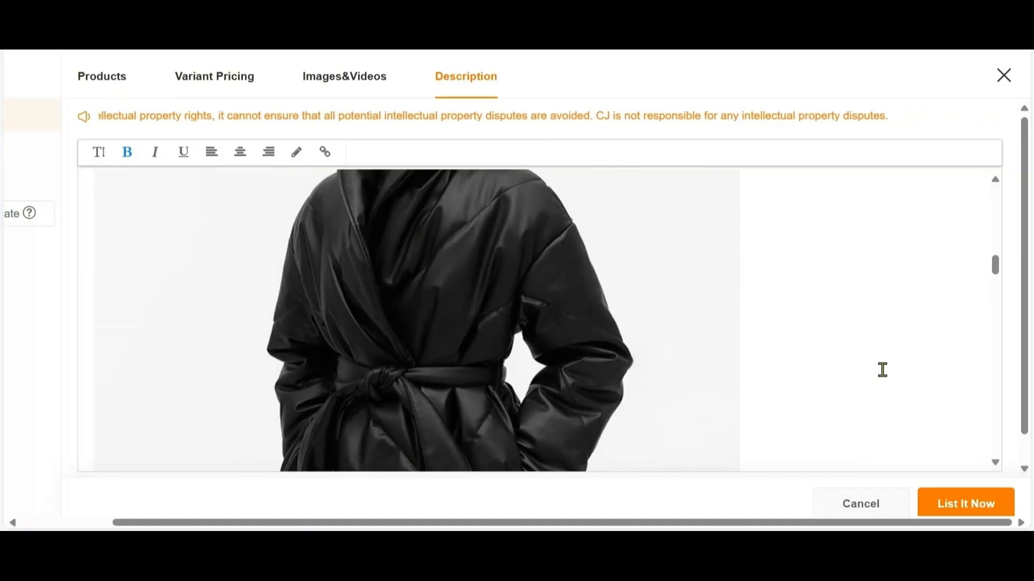
scroll(872, 369, "down", 2)
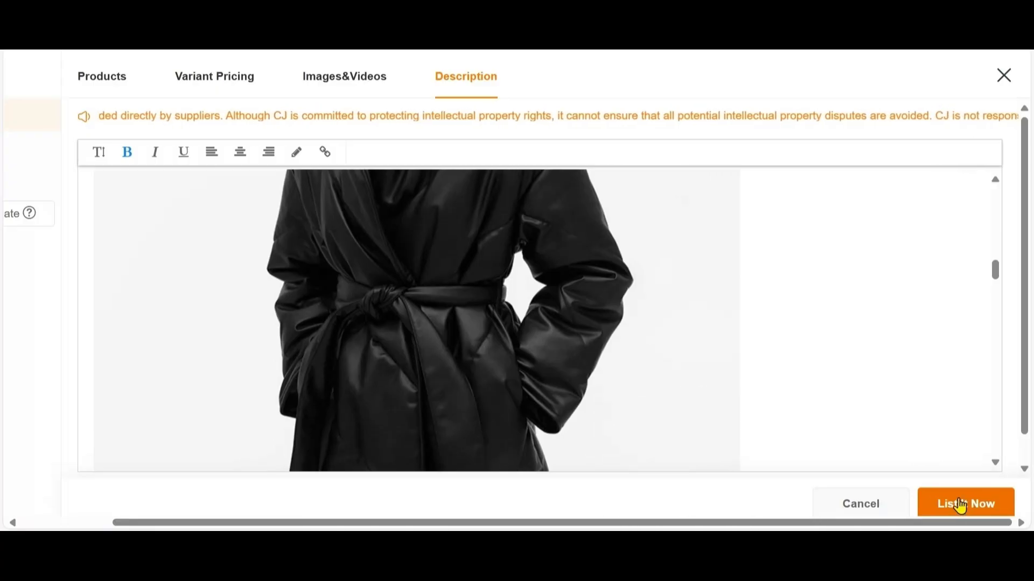
left_click(960, 504)
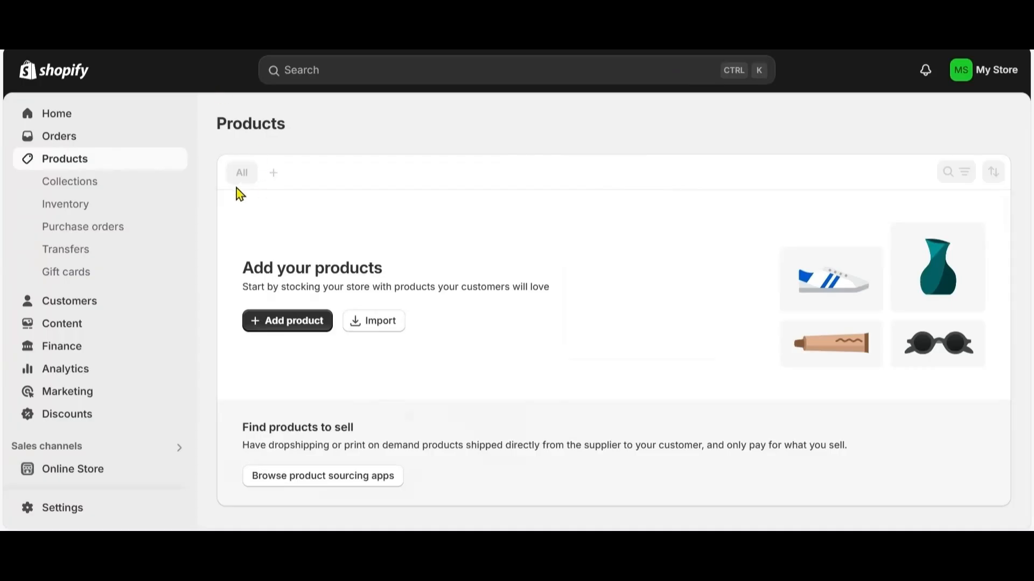
- Switch to the Shopify admin, open the imported Winter Parkas product and examine its description, media and variant options
left_click(76, 160)
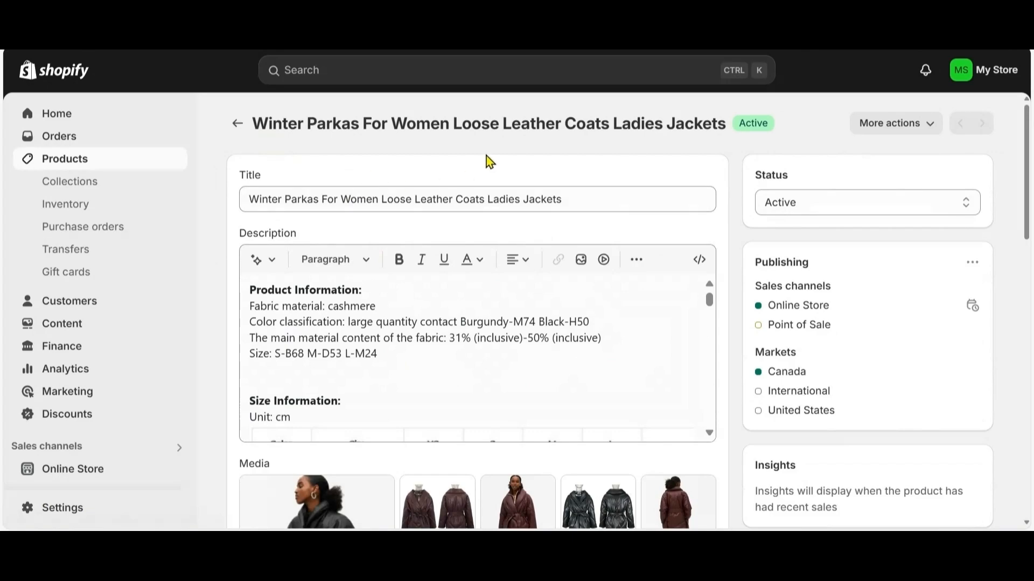
scroll(527, 281, "down", 8)
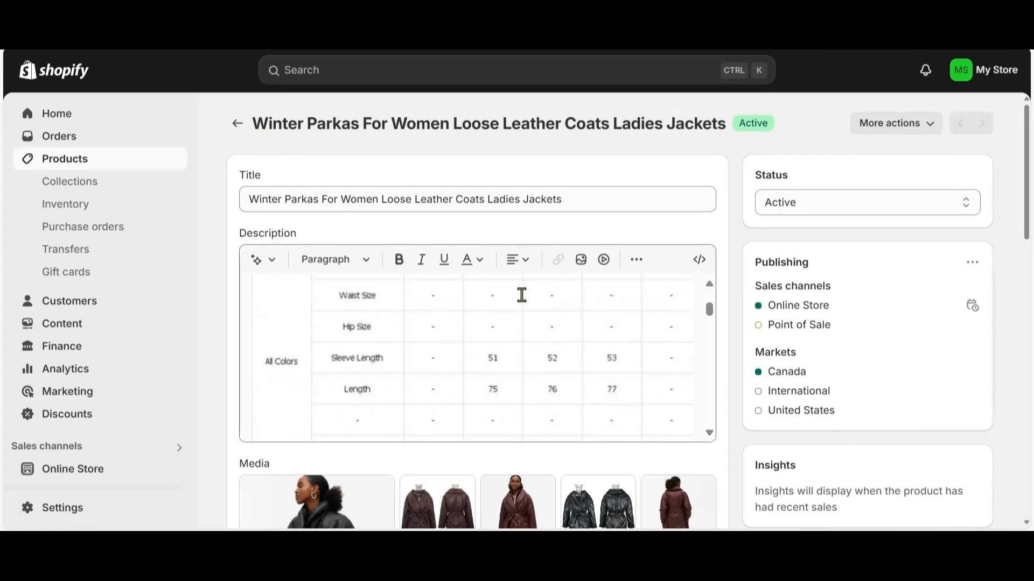
scroll(525, 303, "down", 5)
scroll(379, 316, "down", 3)
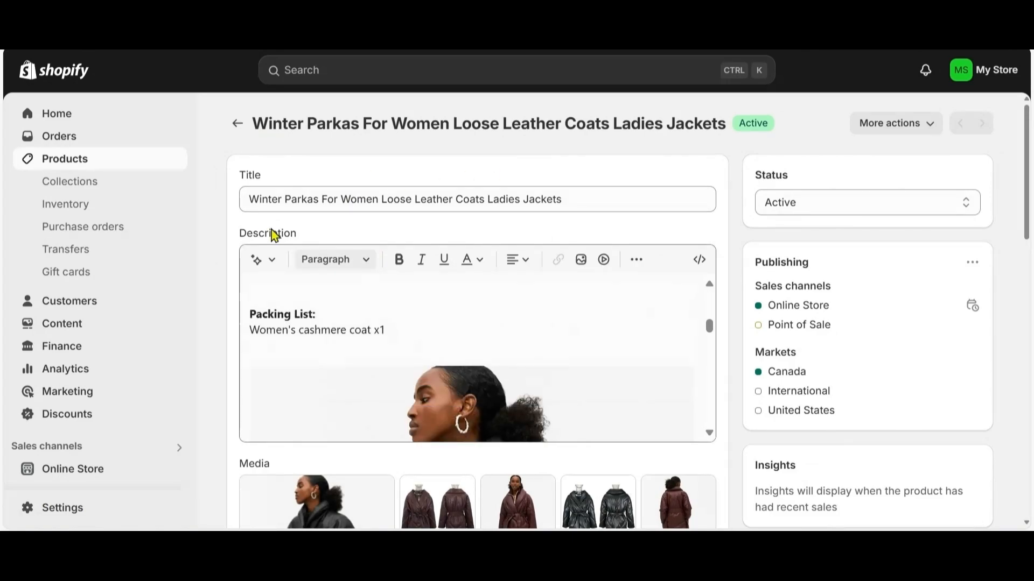
scroll(344, 334, "down", 10)
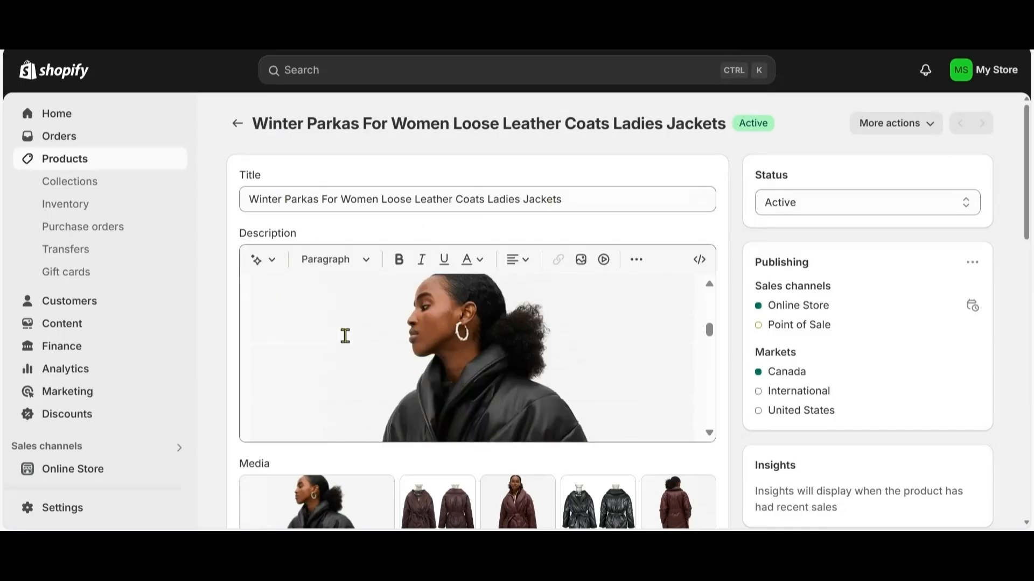
scroll(232, 428, "down", 5)
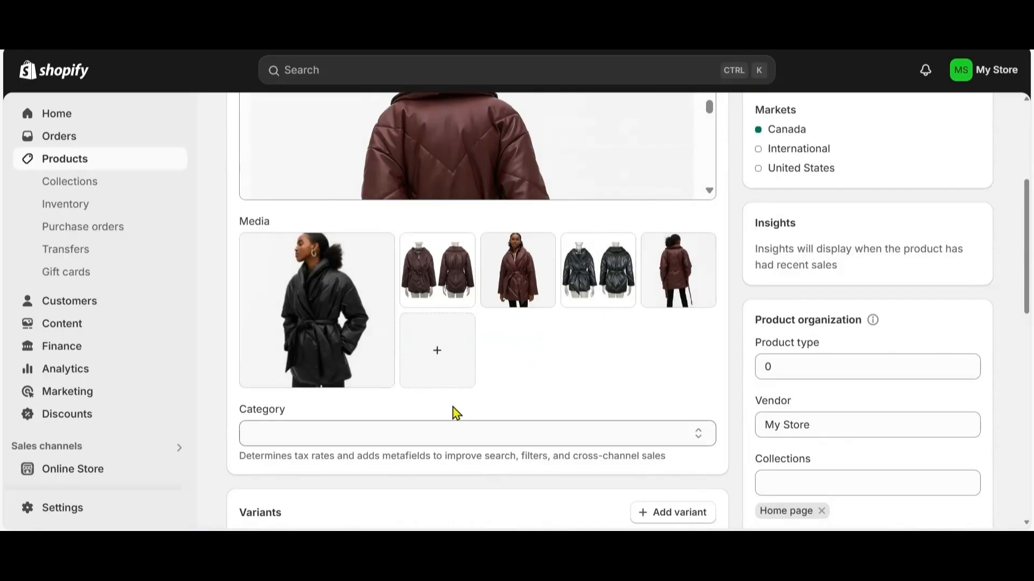
scroll(430, 383, "down", 6)
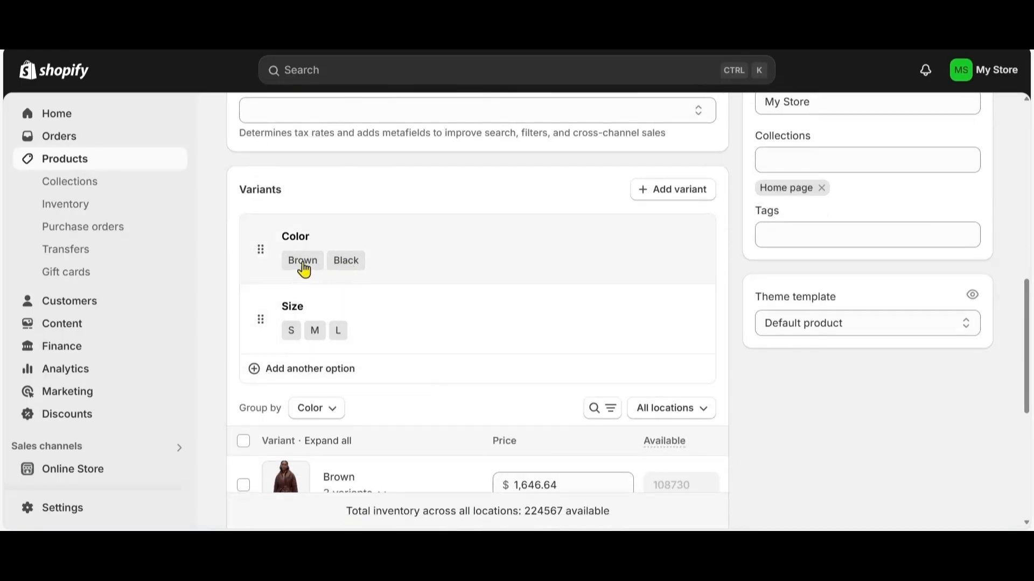
- Set the price of the product's Brown and Black variant groups to $60 each
scroll(403, 350, "down", 3)
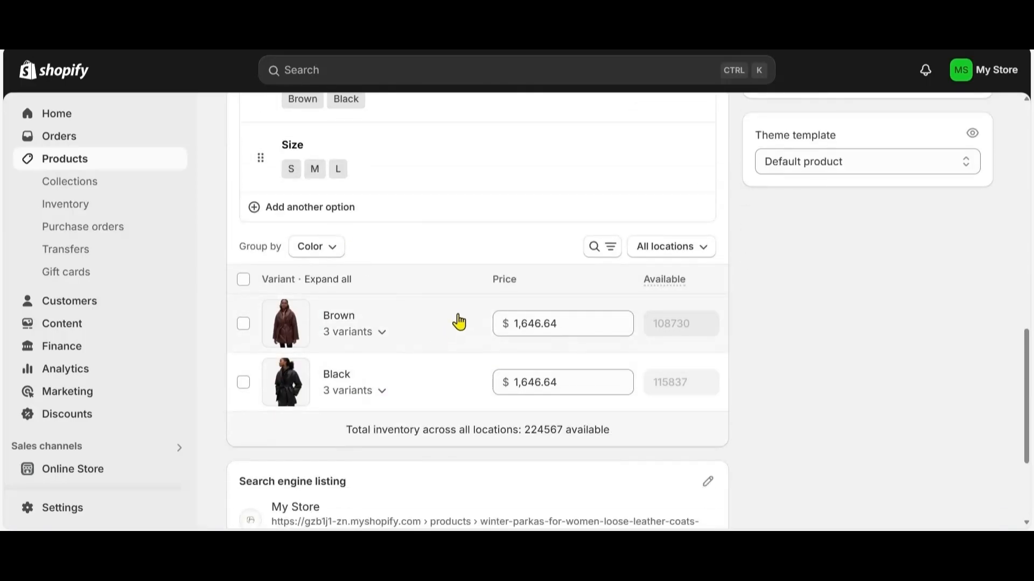
left_click(528, 323)
scroll(556, 224, "down", 3)
scroll(547, 259, "up", 3)
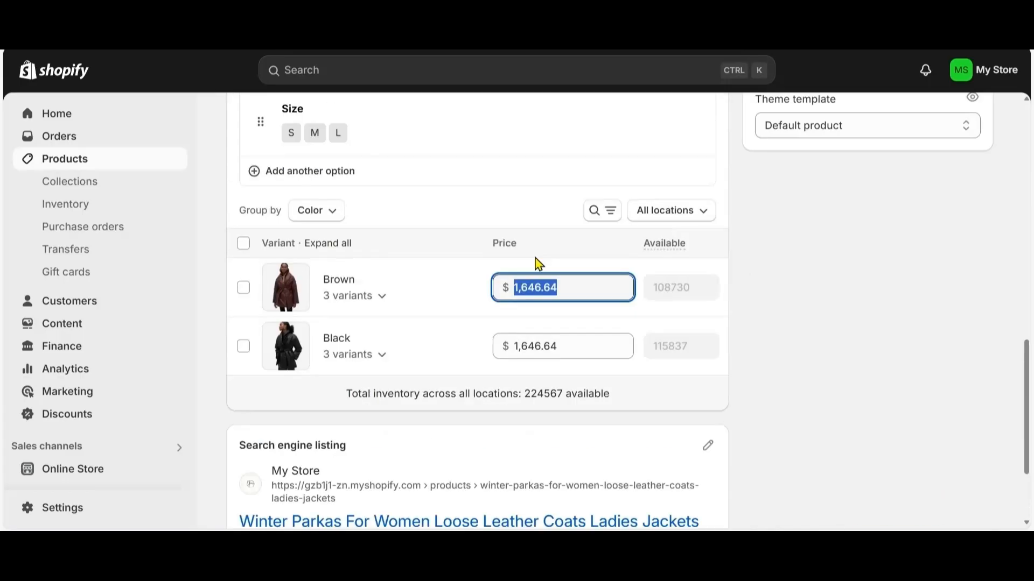
key("BackSpace")
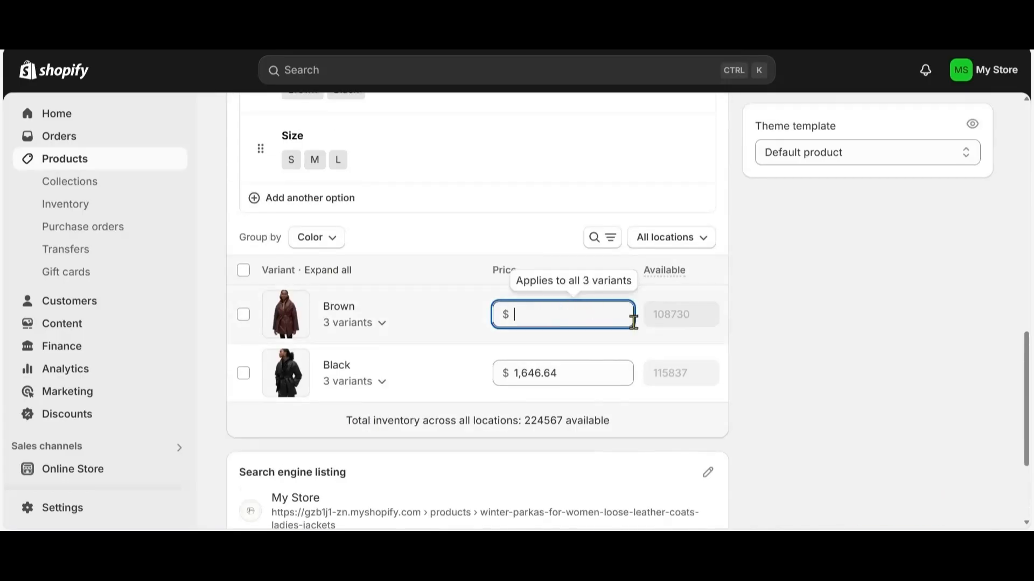
type("60")
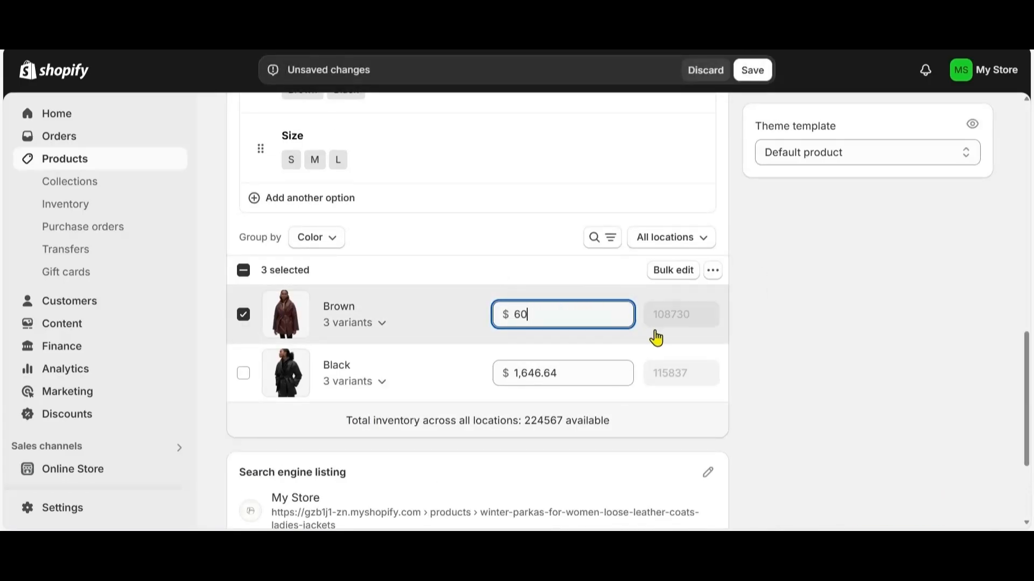
left_click(568, 377)
type("60")
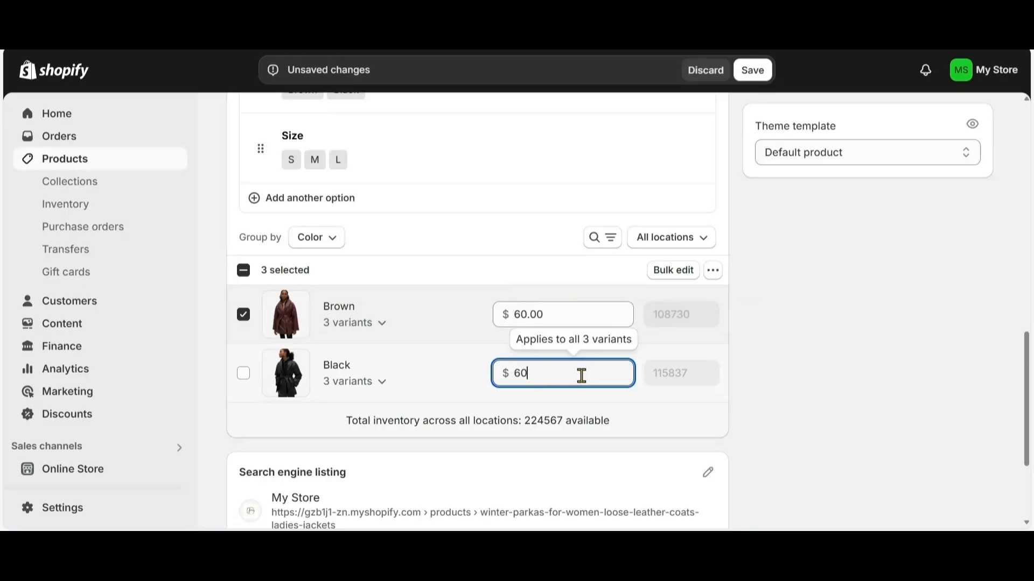
- Save the Winter Parkas product's new variant prices and return to the product list
left_click(786, 355)
scroll(559, 422, "down", 3)
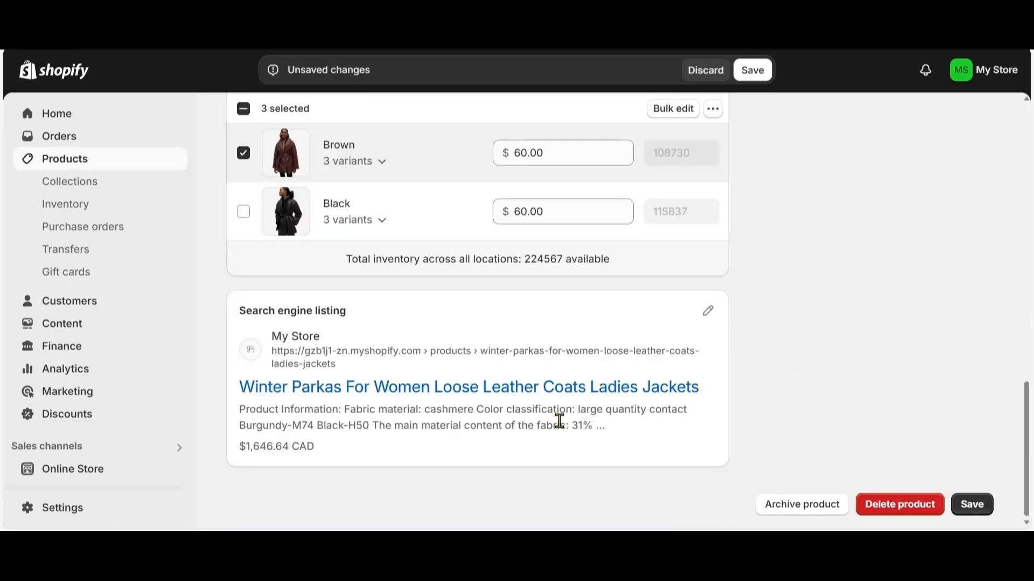
scroll(544, 393, "up", 5)
scroll(500, 274, "up", 10)
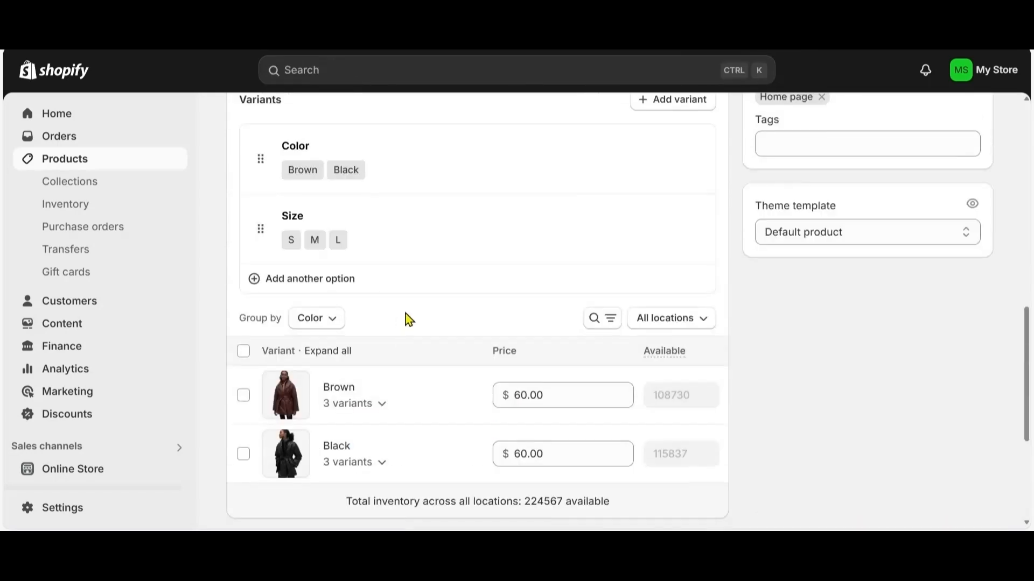
scroll(409, 319, "up", 10)
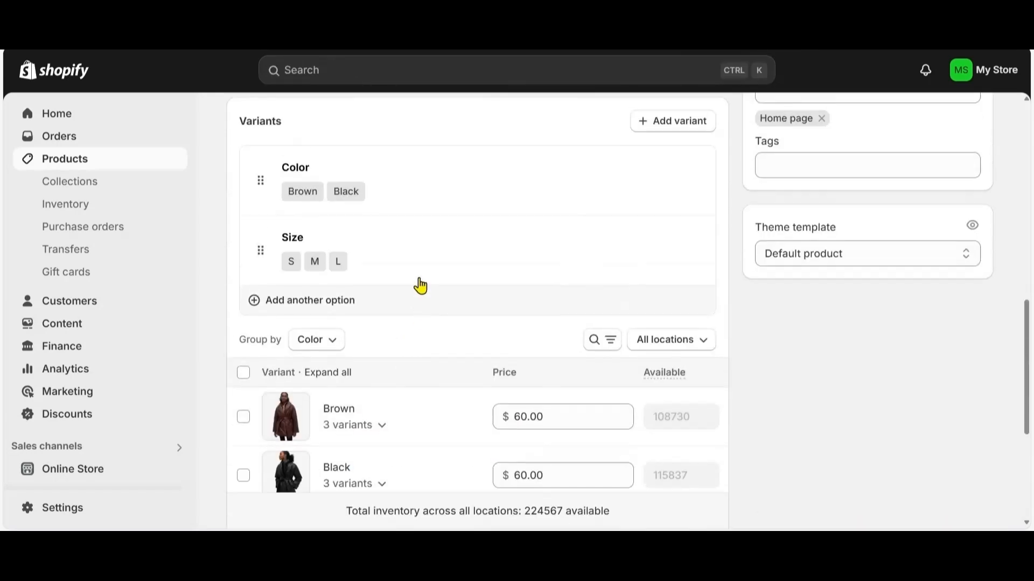
scroll(401, 226, "up", 3)
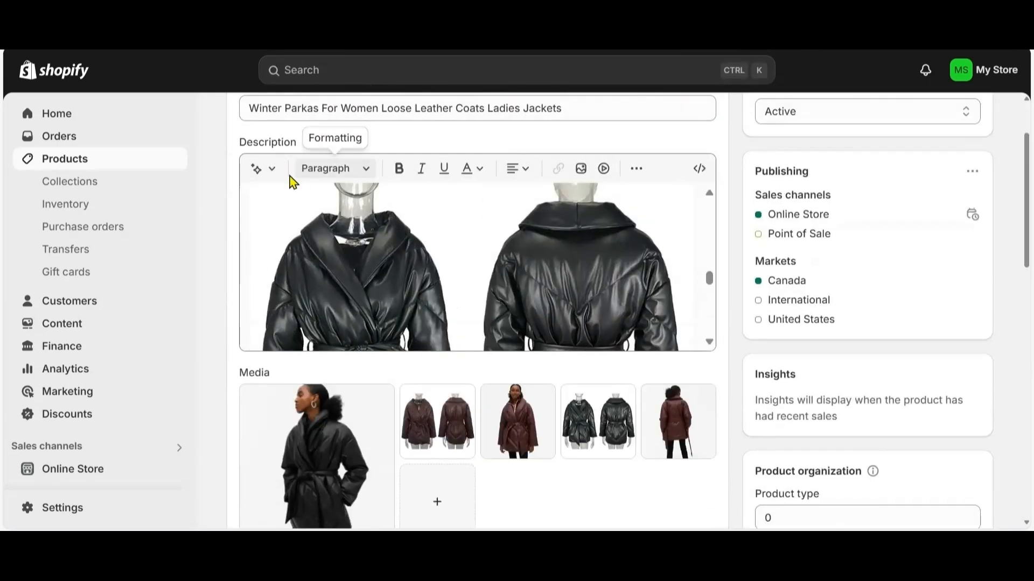
scroll(291, 180, "up", 2)
left_click(237, 123)
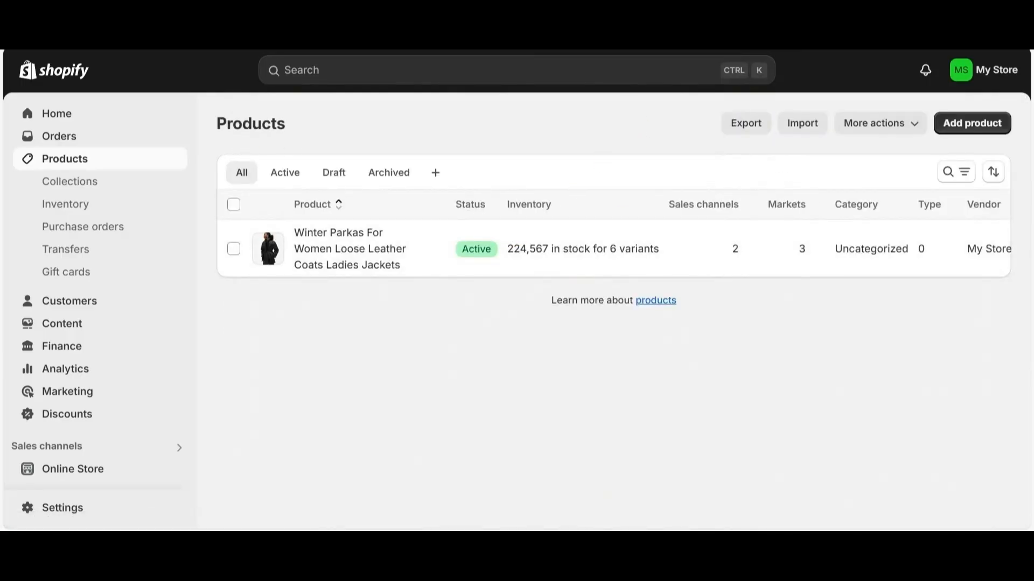
- Go to the online store's themes and open the current Dawn theme for customization
left_click(515, 6)
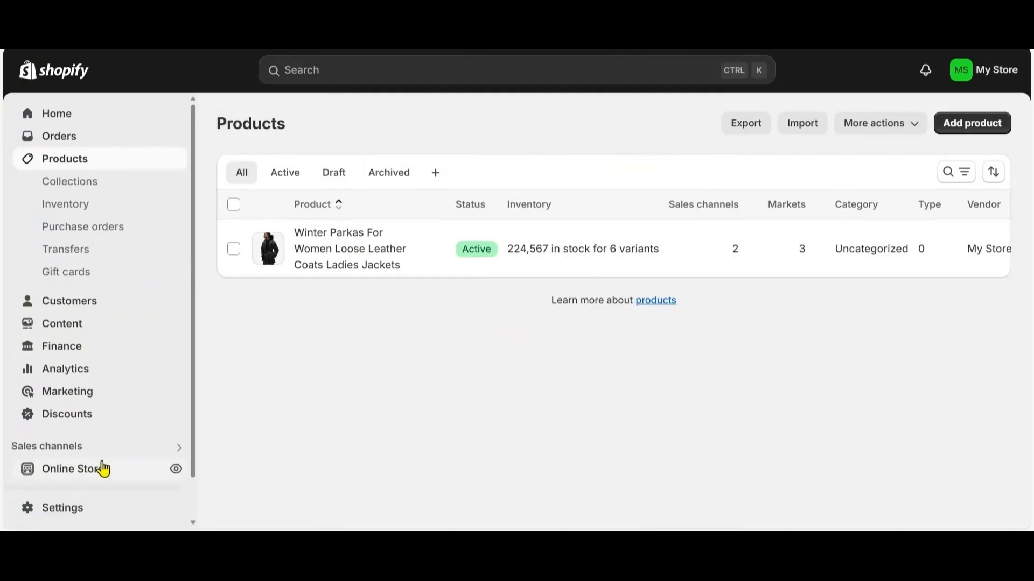
left_click(74, 474)
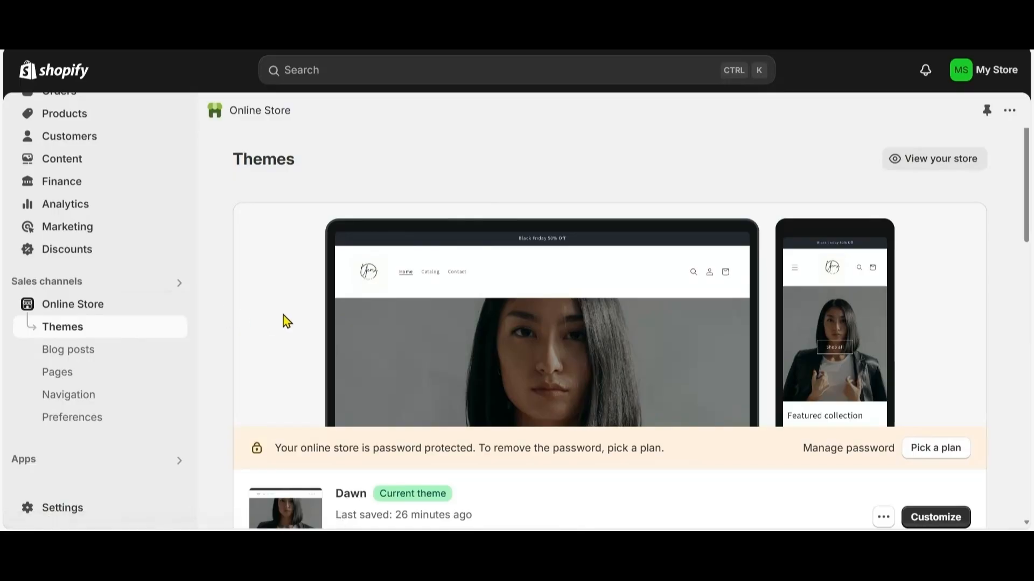
scroll(681, 365, "down", 3)
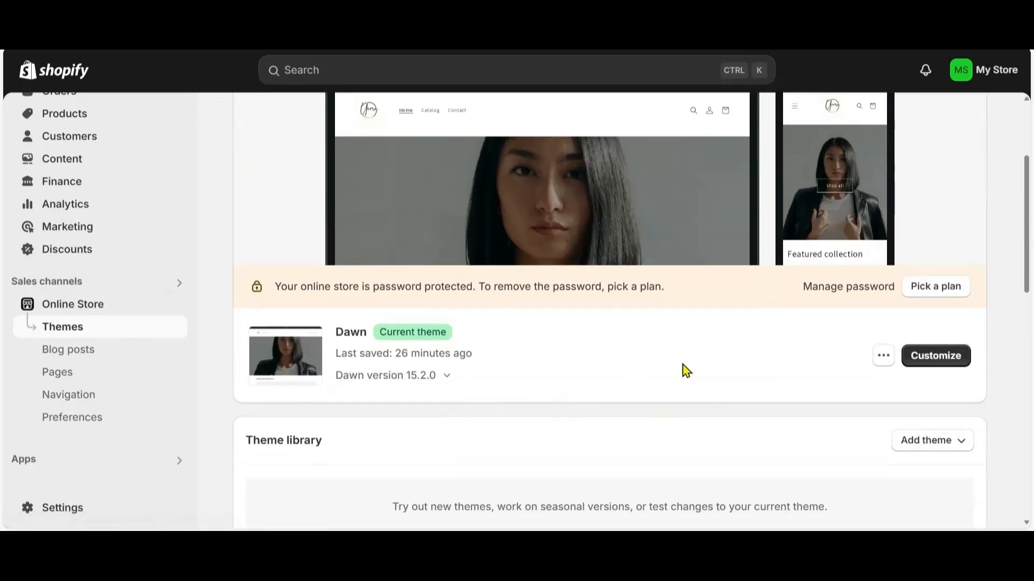
left_click(909, 357)
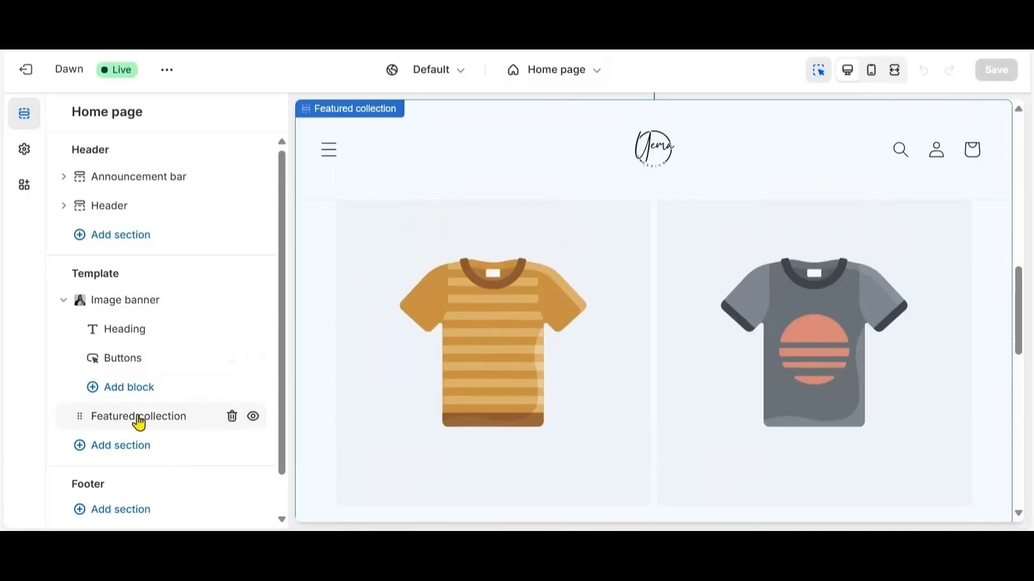
- Remove the Featured collection section from the home page template
left_click(139, 422)
left_click(64, 112)
mouse_move(142, 421)
left_click(232, 417)
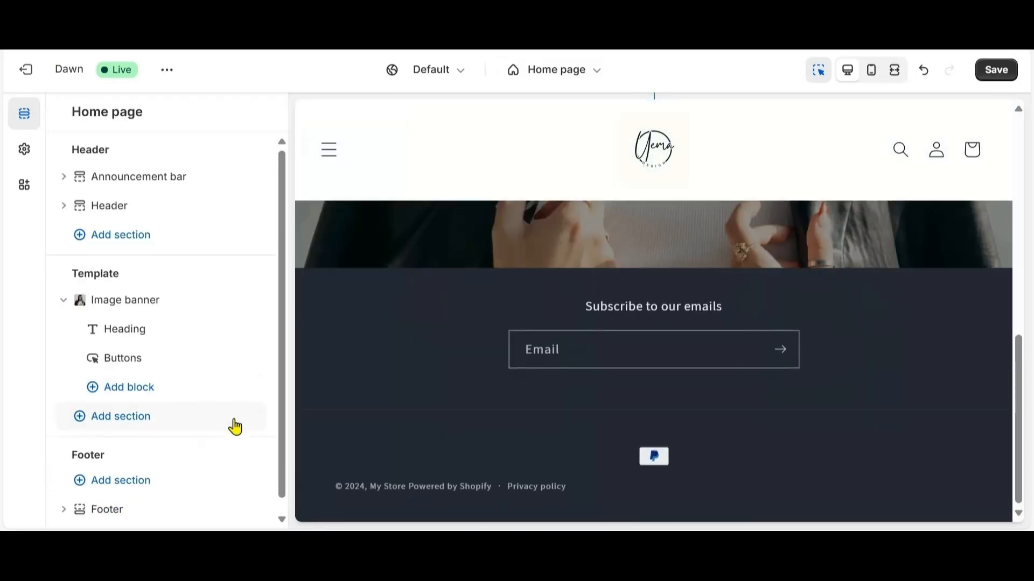
- Add a Featured product section to the home page template, assign the Winter Parkas product to it, and save the theme
left_click(110, 420)
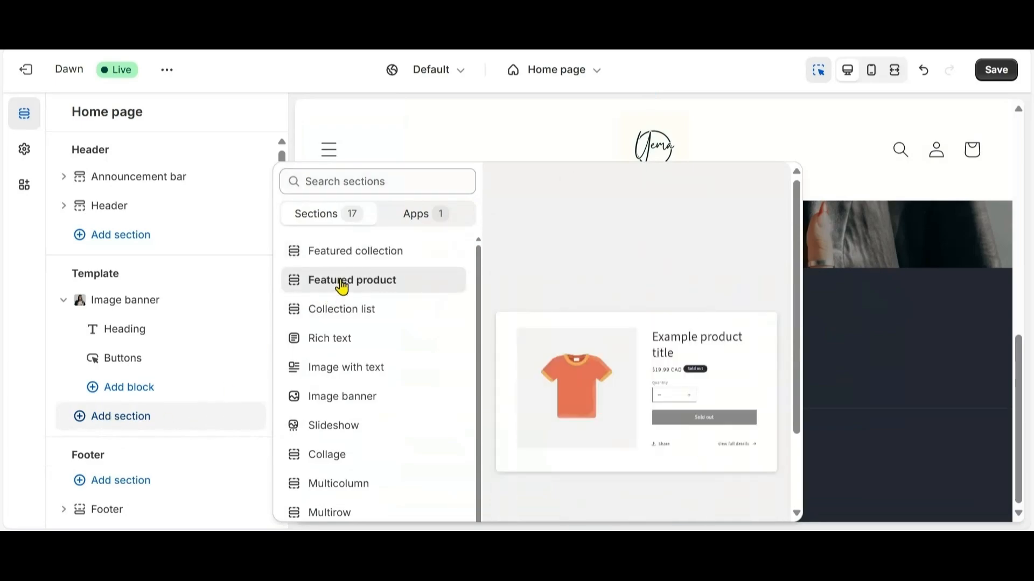
left_click(341, 284)
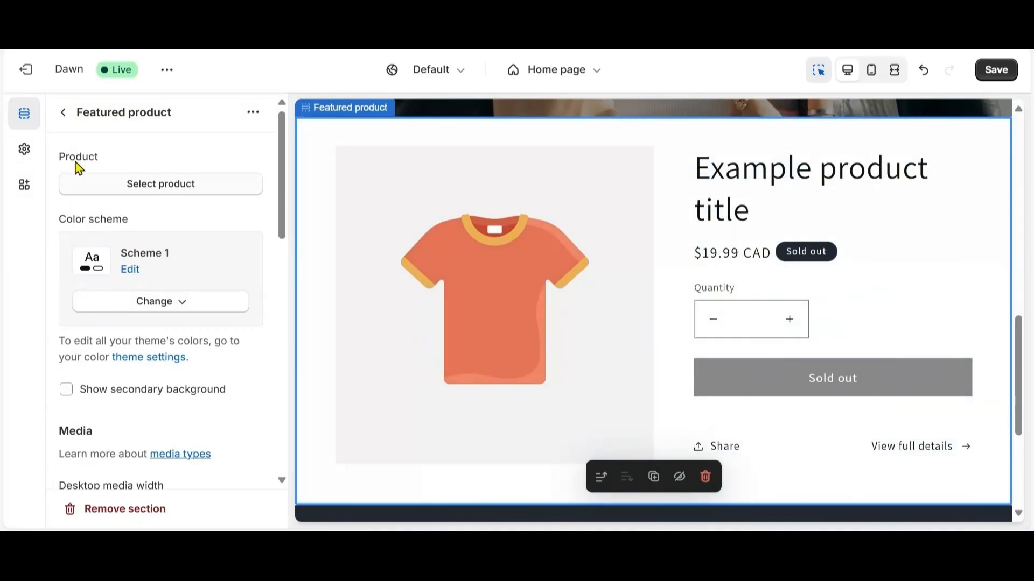
left_click(155, 189)
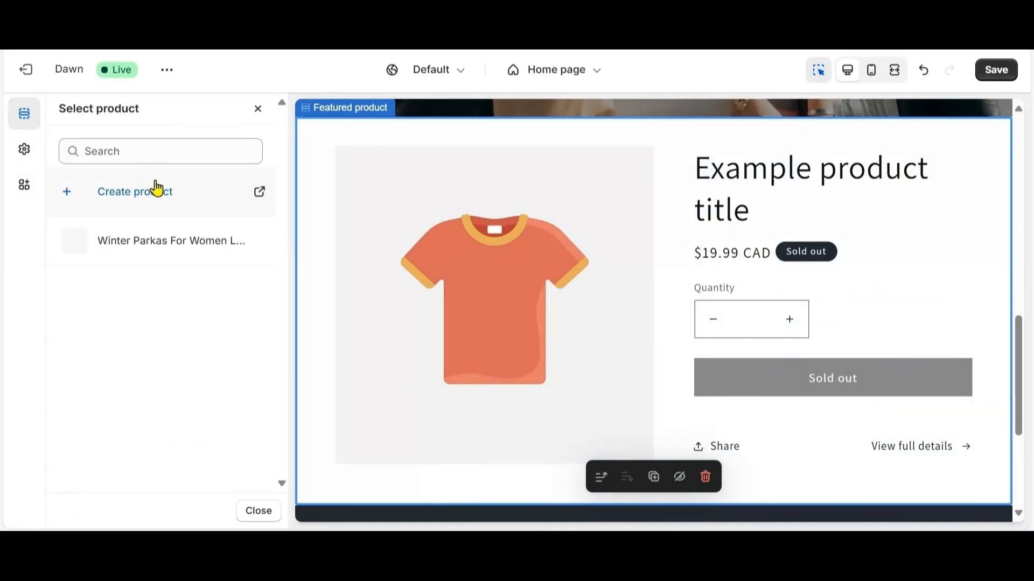
left_click(122, 251)
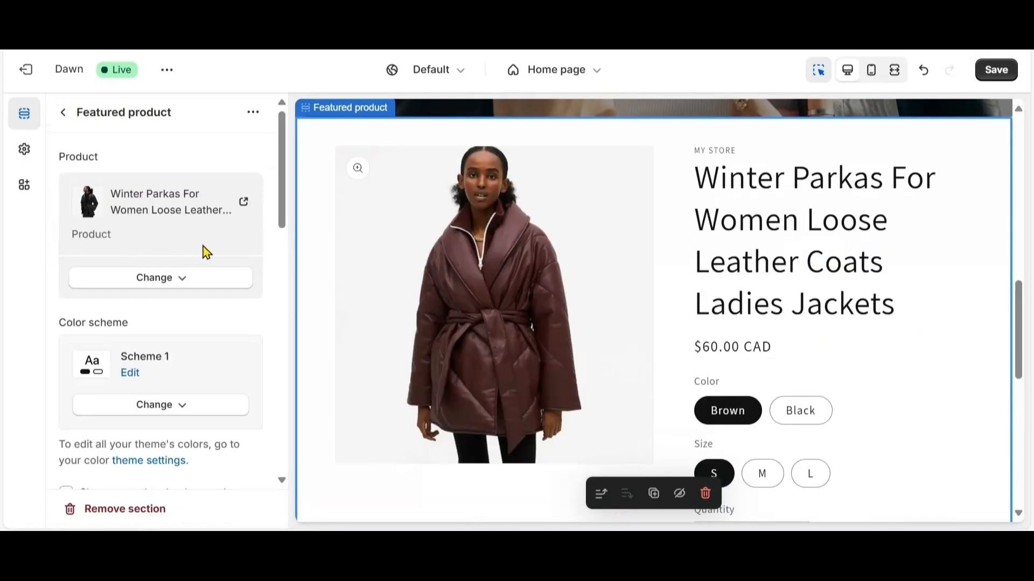
scroll(224, 388, "down", 3)
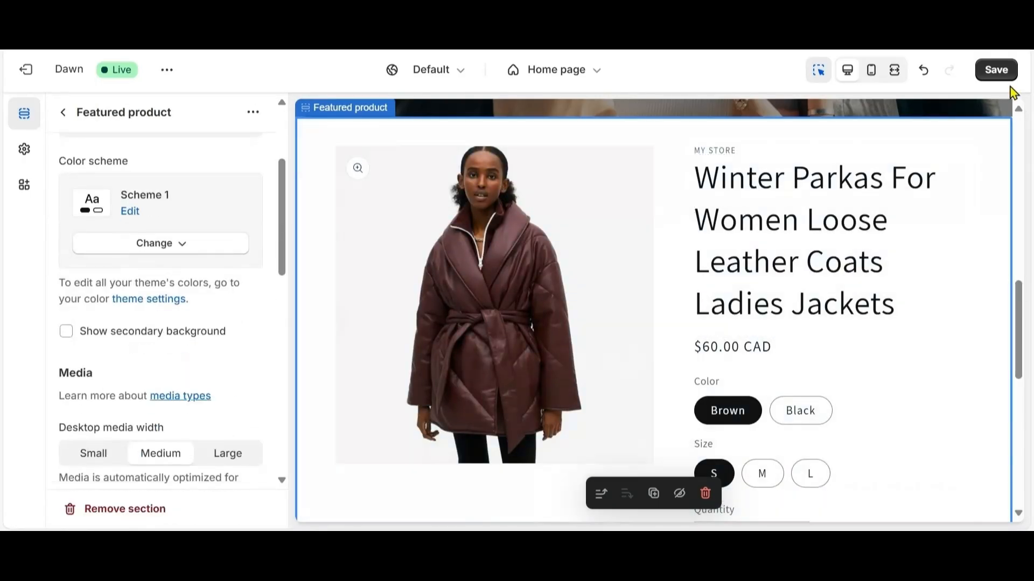
left_click(1000, 73)
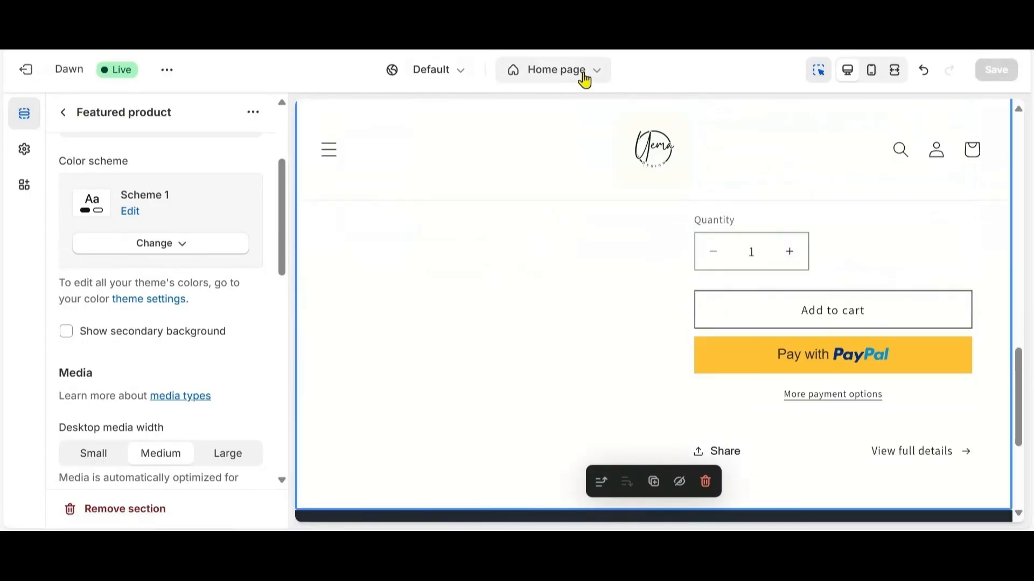
- Switch the theme preview to the Default product template and examine the product page's variant options, description, size information and footer
left_click(591, 79)
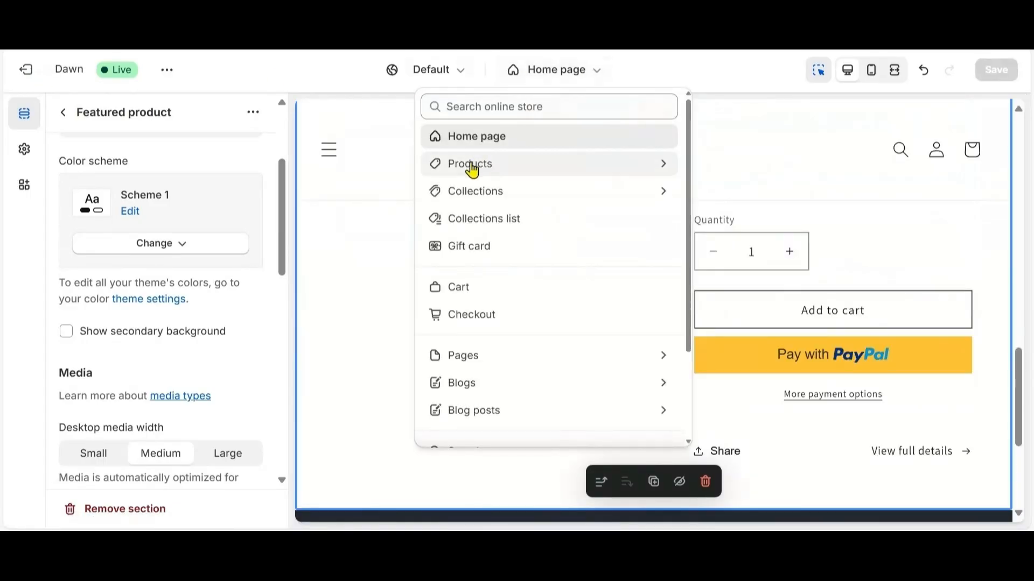
left_click(474, 169)
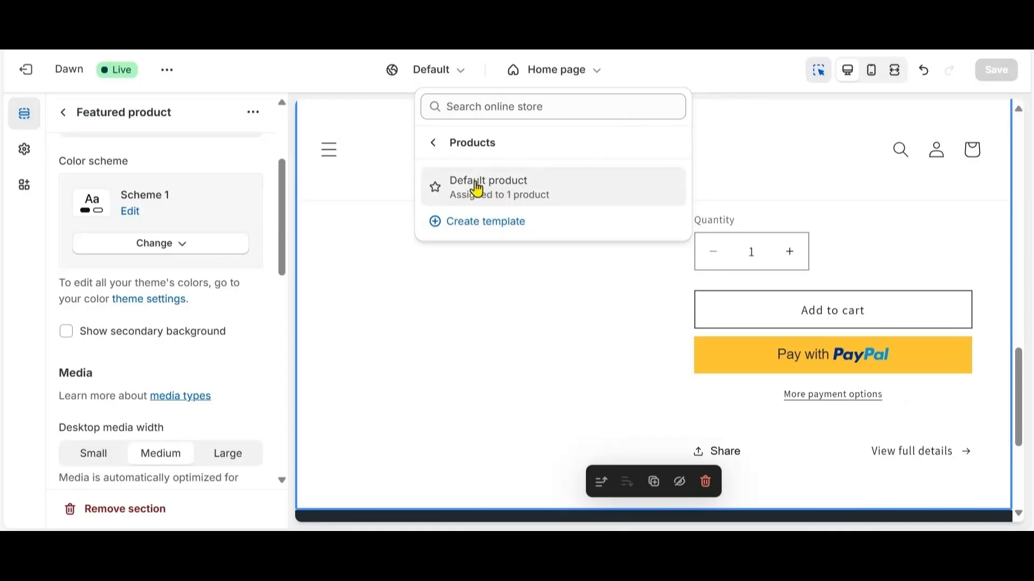
left_click(477, 190)
scroll(616, 254, "down", 7)
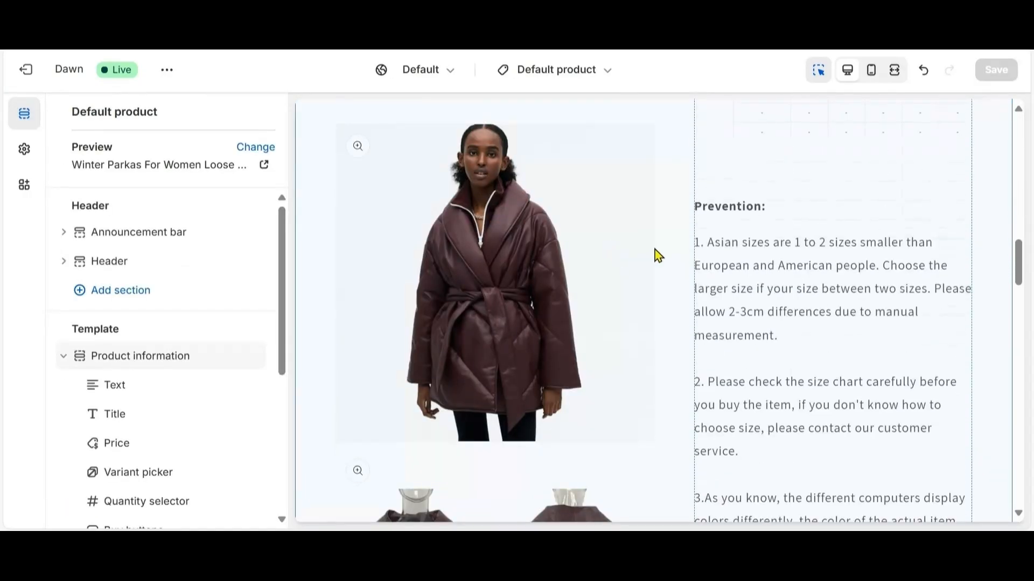
scroll(842, 232, "down", 5)
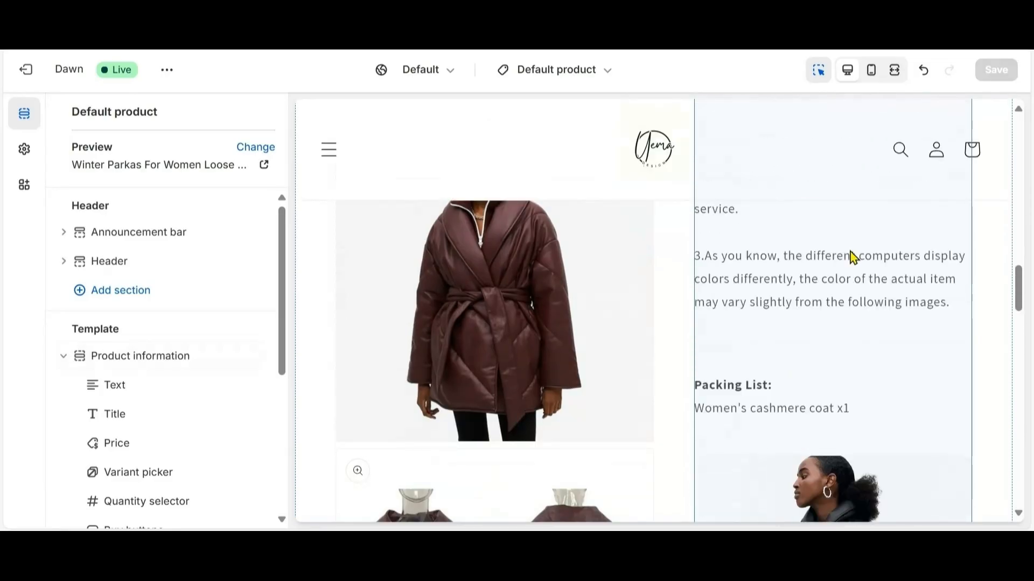
scroll(853, 257, "up", 10)
scroll(803, 304, "down", 4)
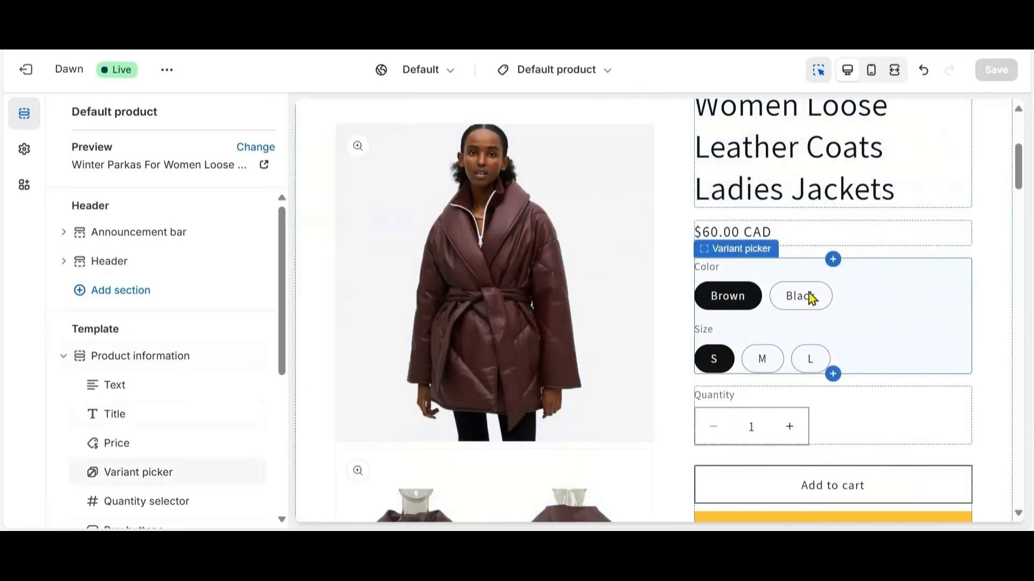
scroll(812, 298, "down", 10)
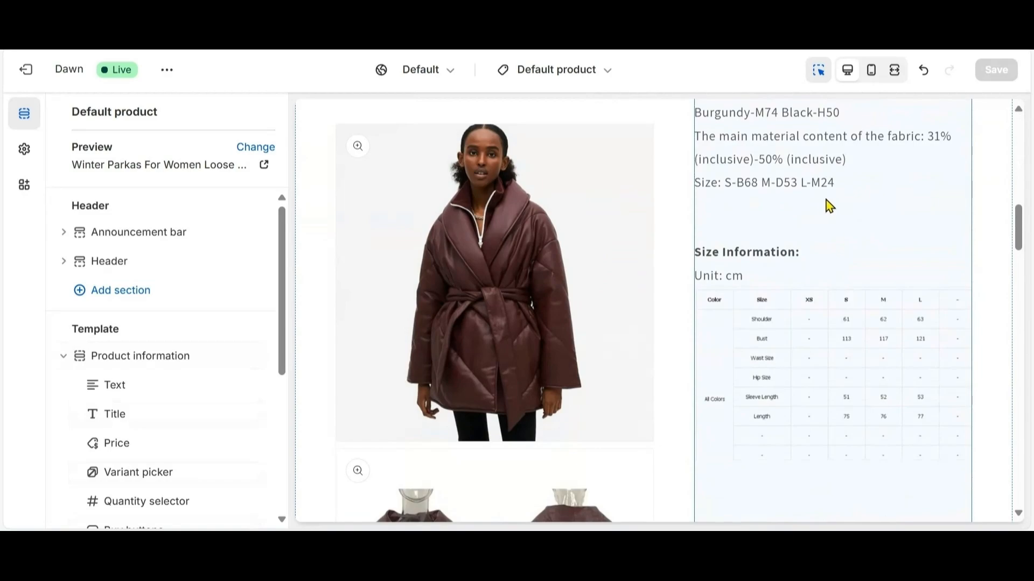
scroll(829, 206, "up", 2)
scroll(838, 249, "up", 4)
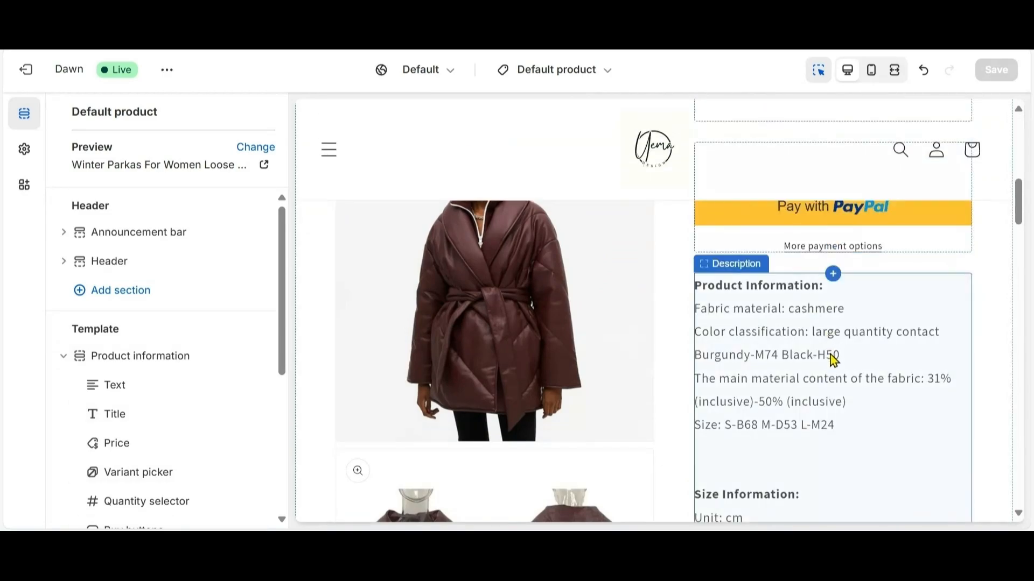
scroll(835, 366, "down", 10)
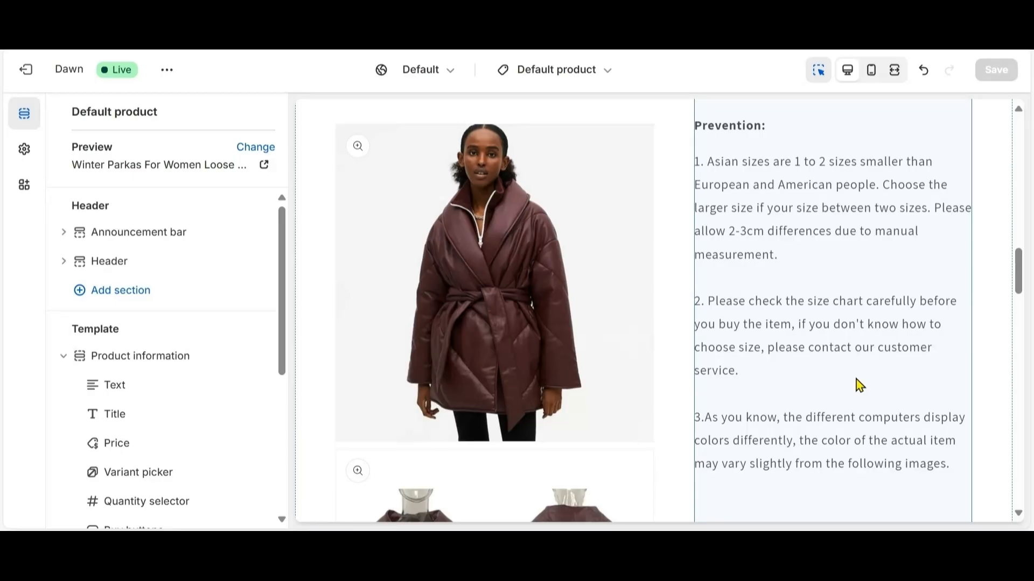
scroll(793, 281, "down", 20)
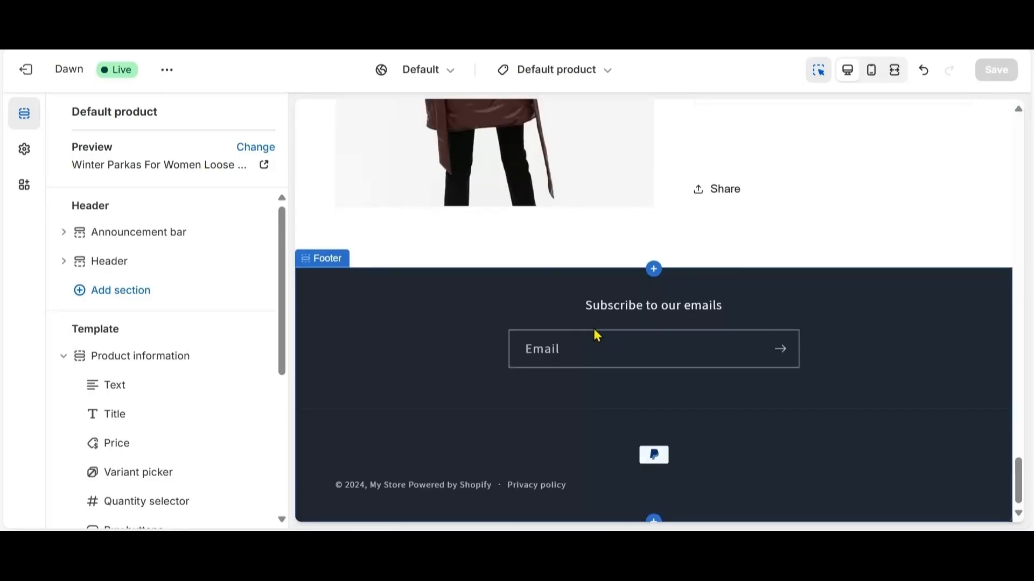
scroll(593, 326, "up", 9)
scroll(586, 307, "up", 3)
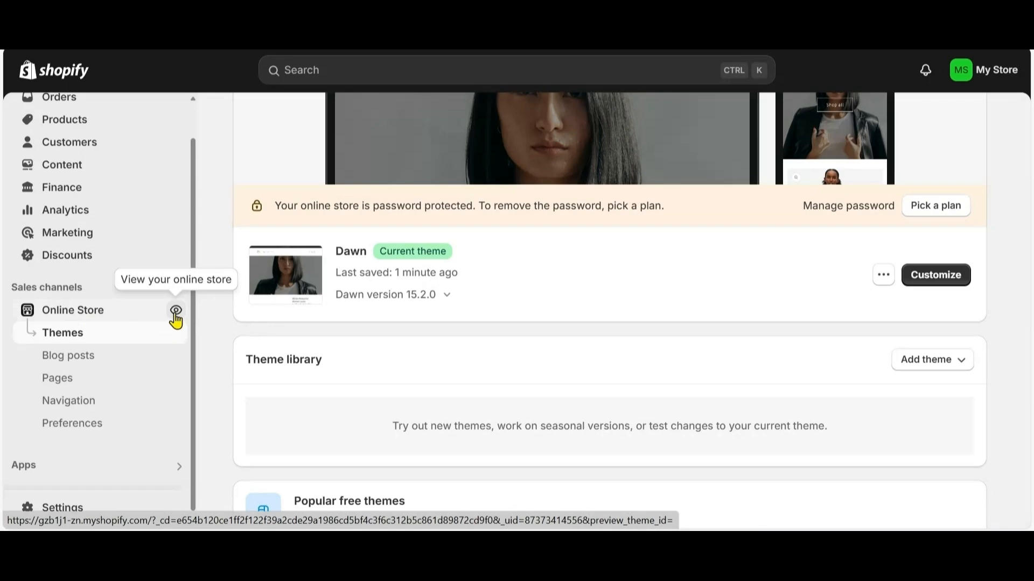
- View the online store and look through its home page and Catalog page, returning to Home
left_click(175, 311)
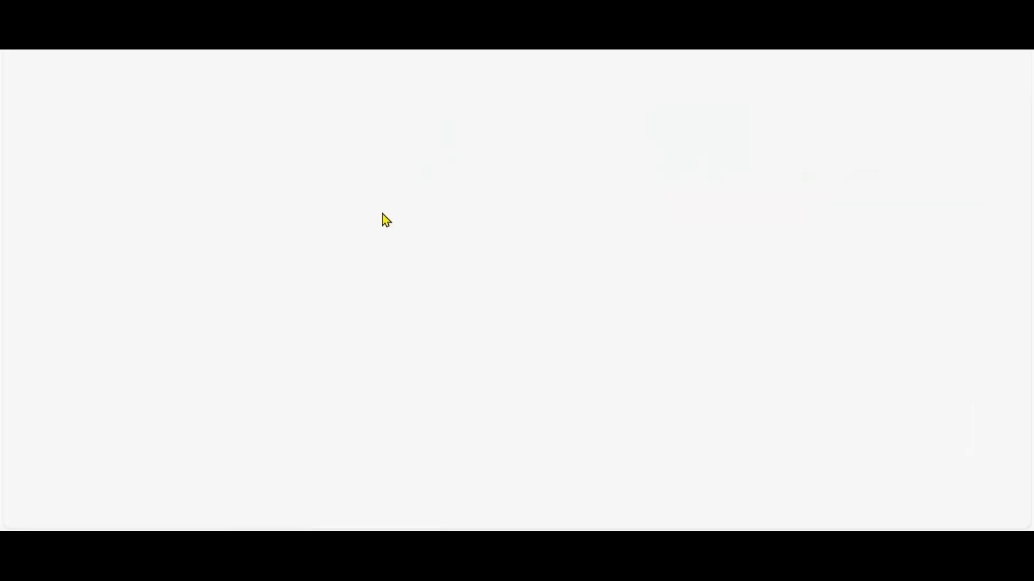
scroll(461, 183, "down", 5)
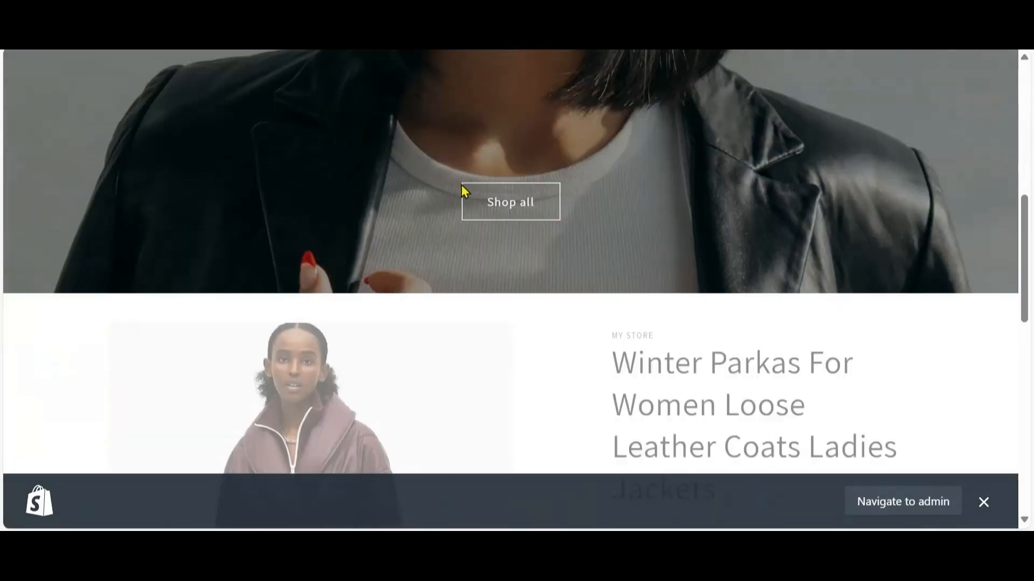
scroll(461, 186, "down", 15)
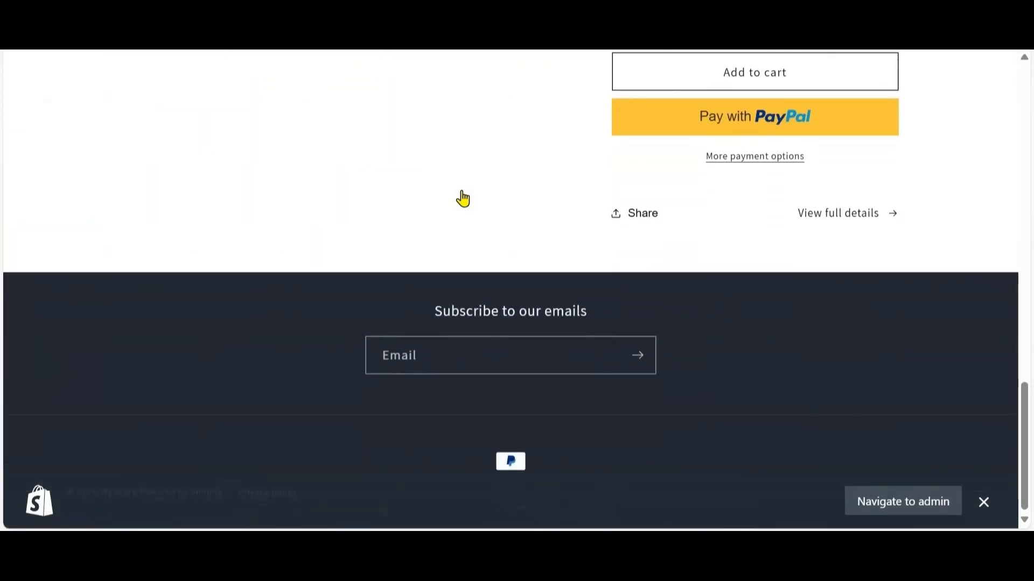
scroll(463, 199, "up", 15)
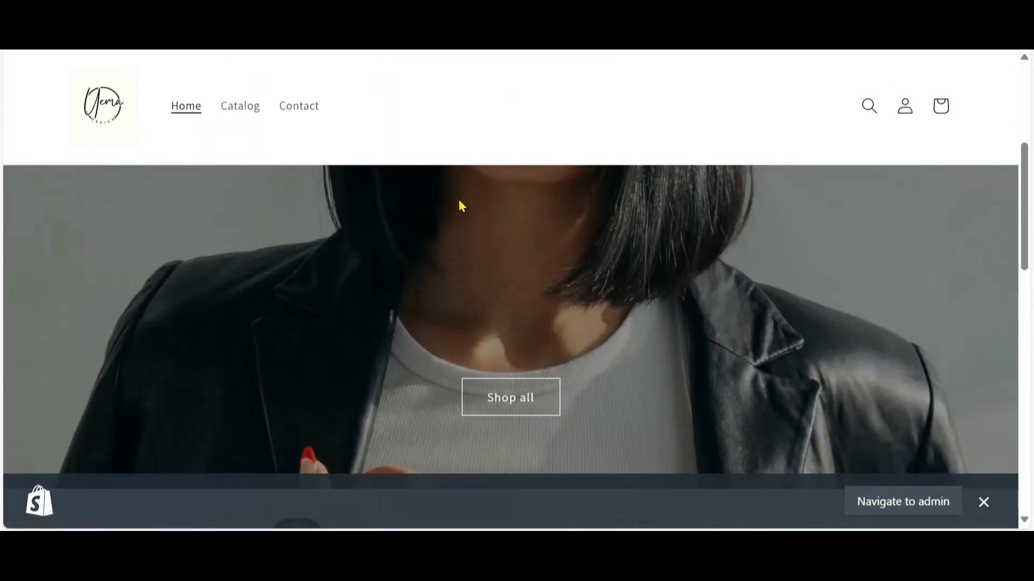
scroll(461, 205, "up", 5)
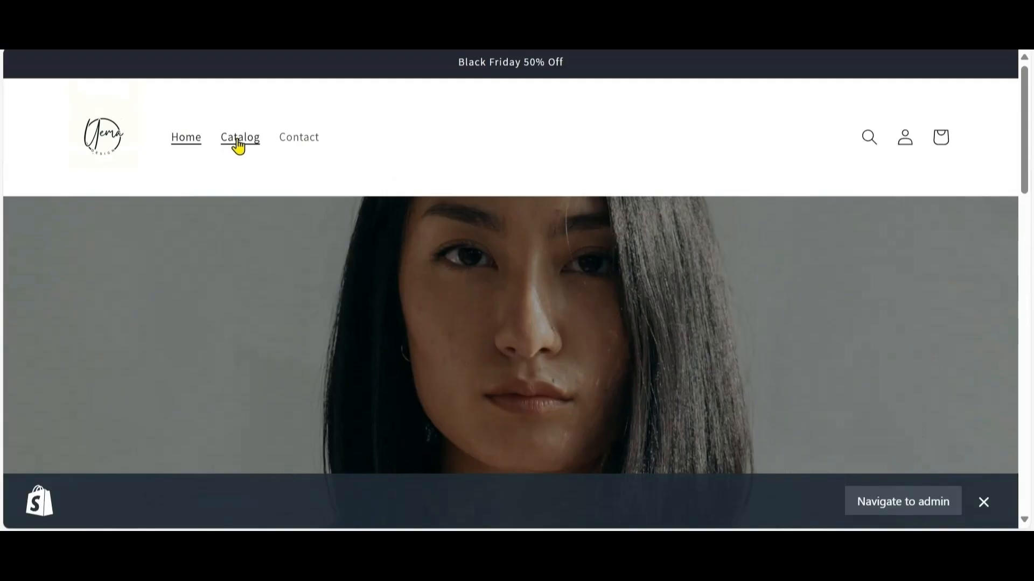
left_click(239, 145)
scroll(474, 218, "down", 7)
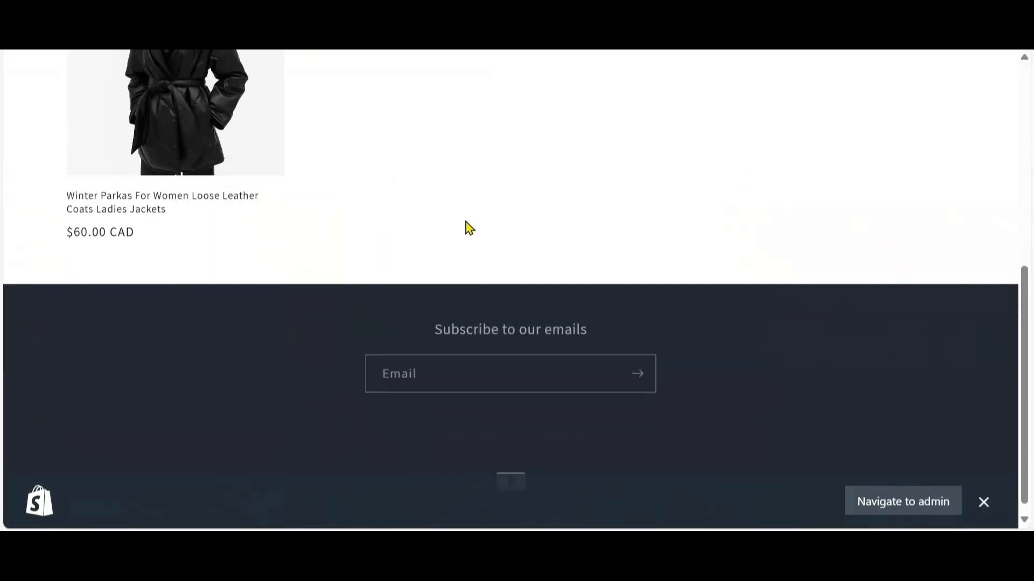
scroll(435, 222, "up", 5)
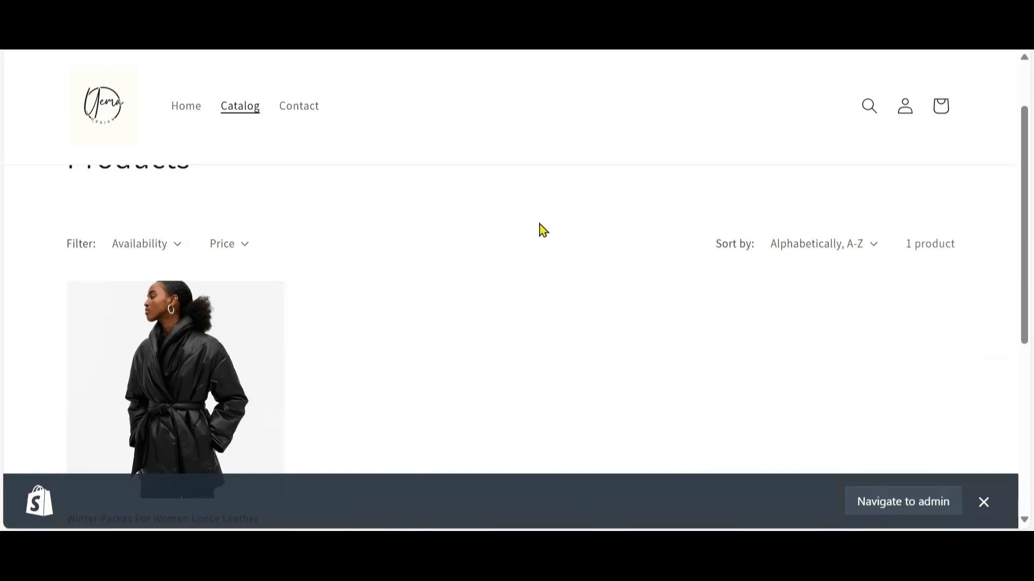
left_click(189, 108)
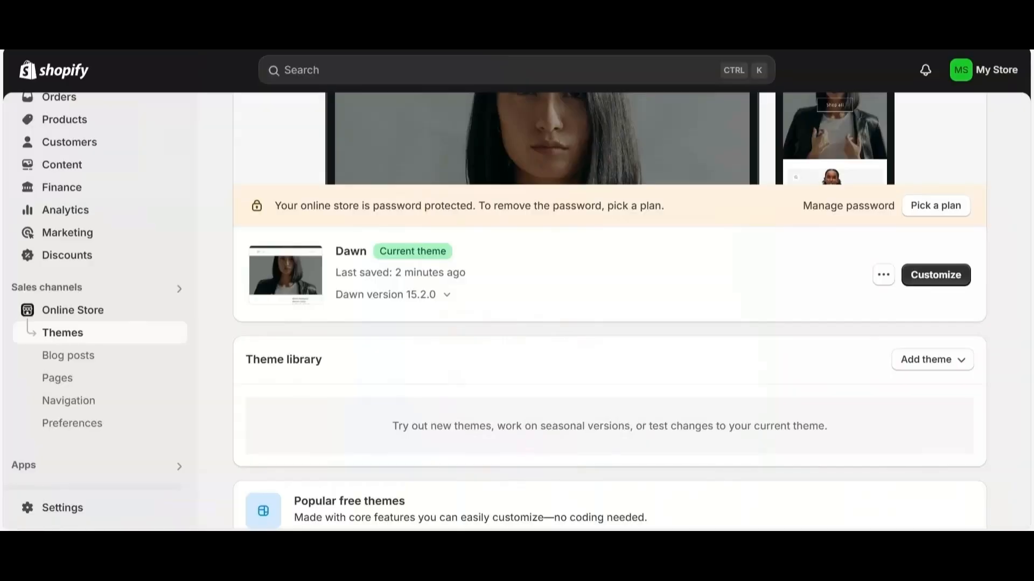
- Add a menu item linked to the Winter Parkas For Women product to the store's Main menu
left_click(67, 401)
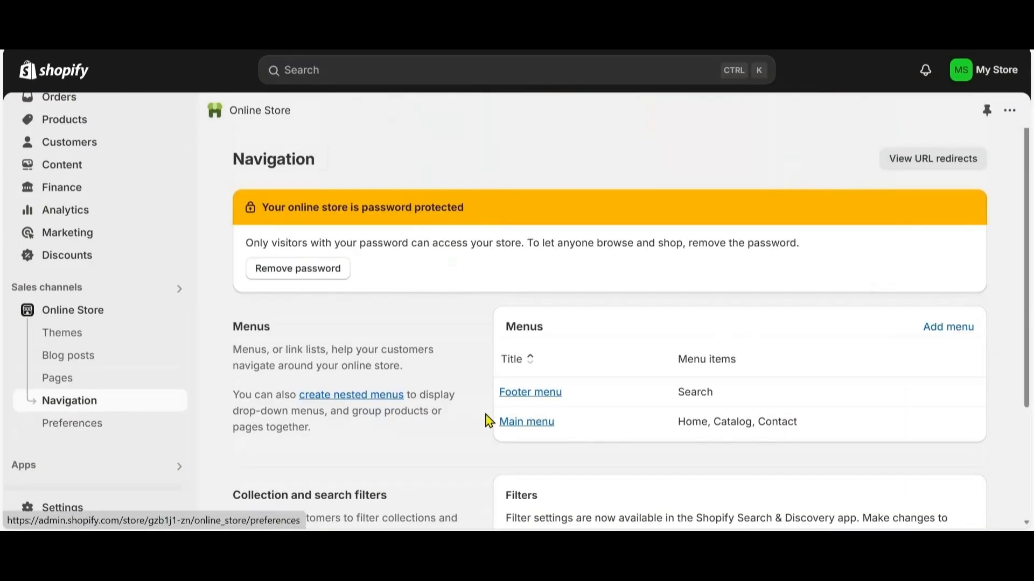
left_click(518, 429)
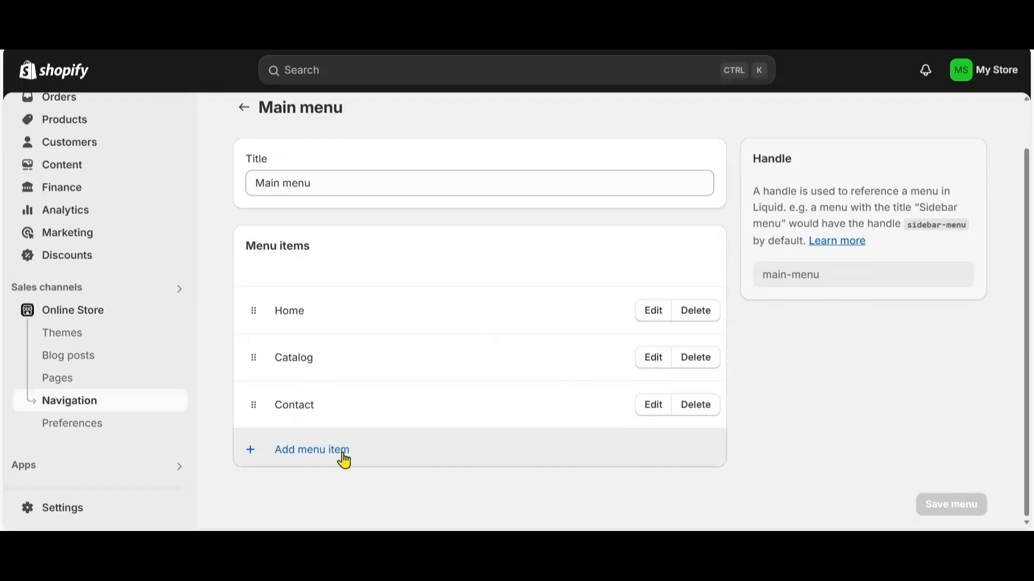
left_click(299, 453)
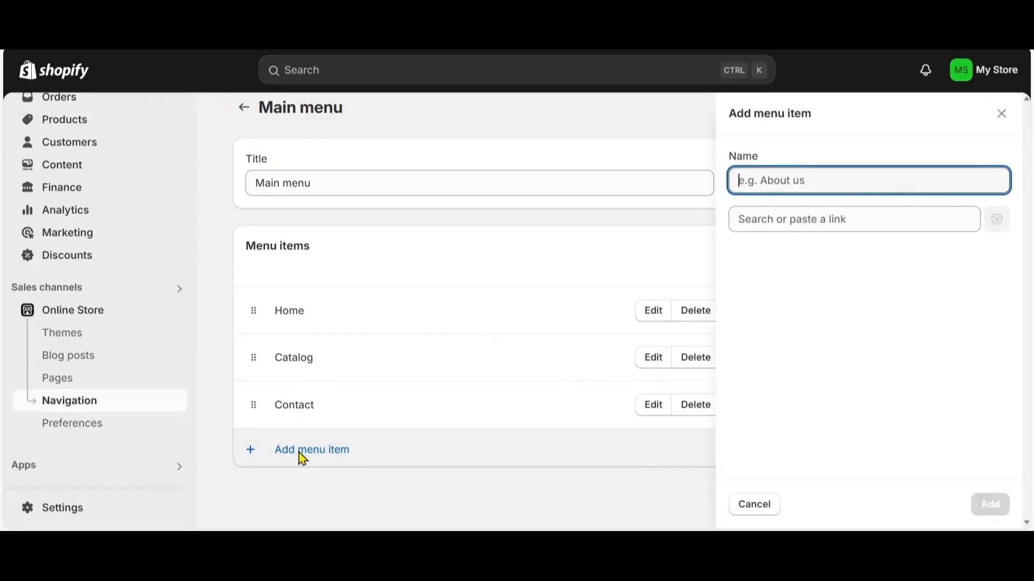
type("p")
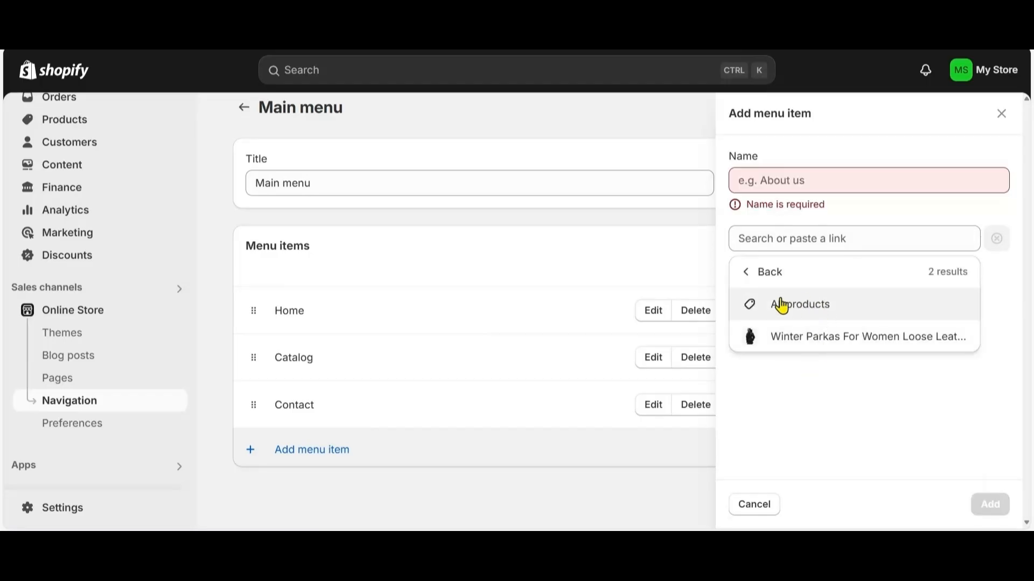
left_click(812, 339)
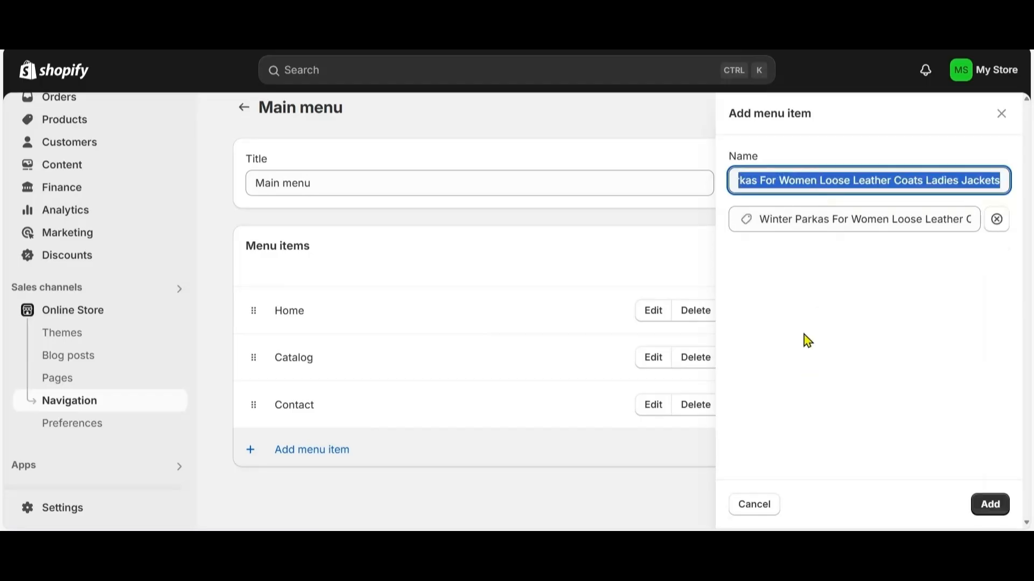
left_click(991, 504)
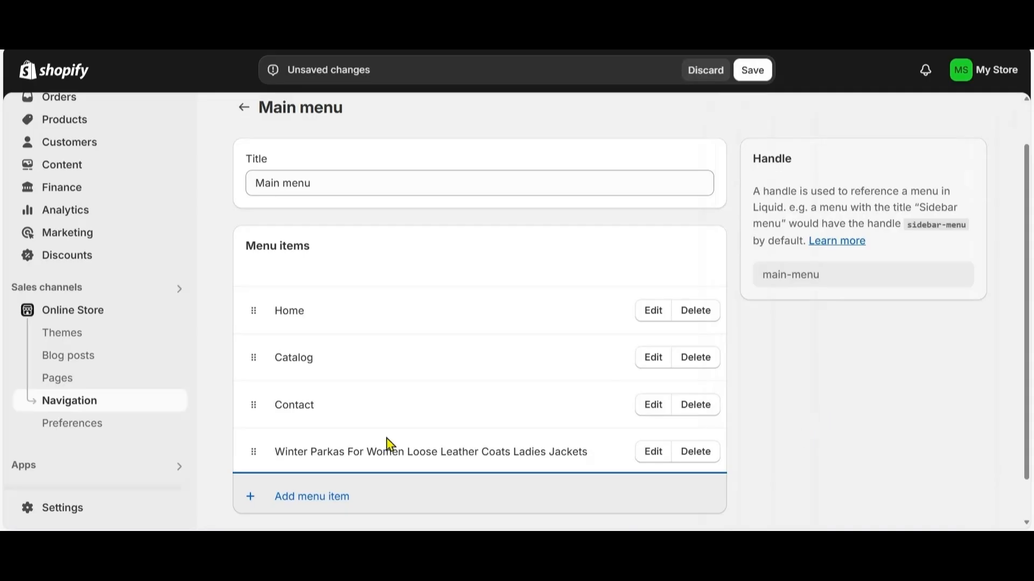
- Rename the Winter Parkas menu item as Product
left_click(648, 453)
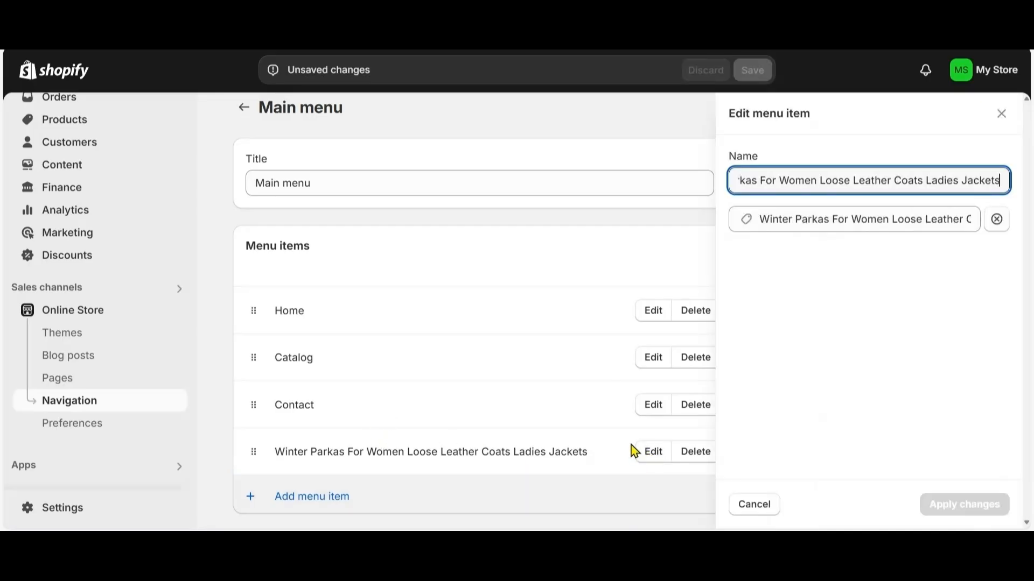
left_click_drag(1004, 180, 712, 186)
key("BackSpace")
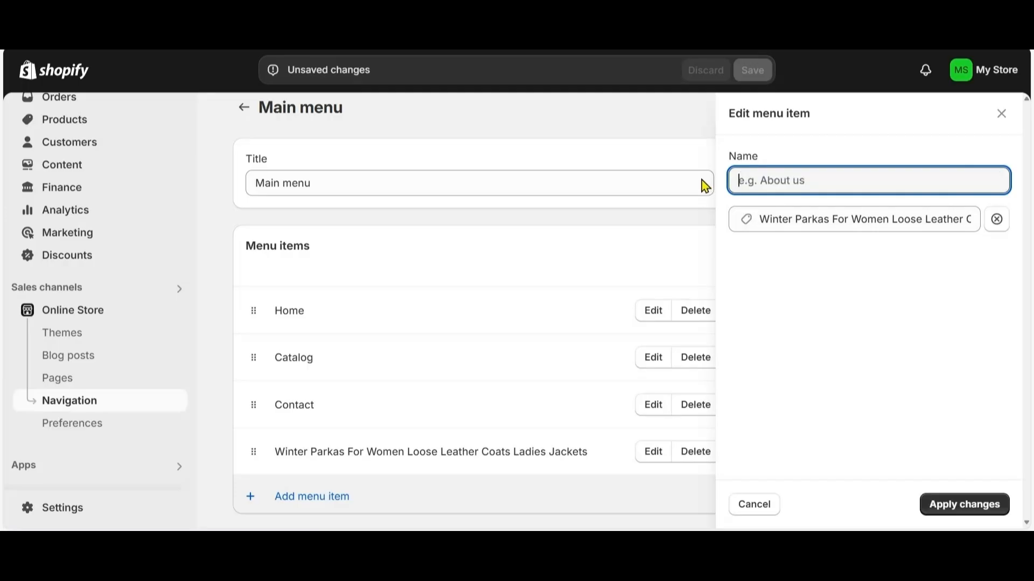
type("Product")
left_click(952, 506)
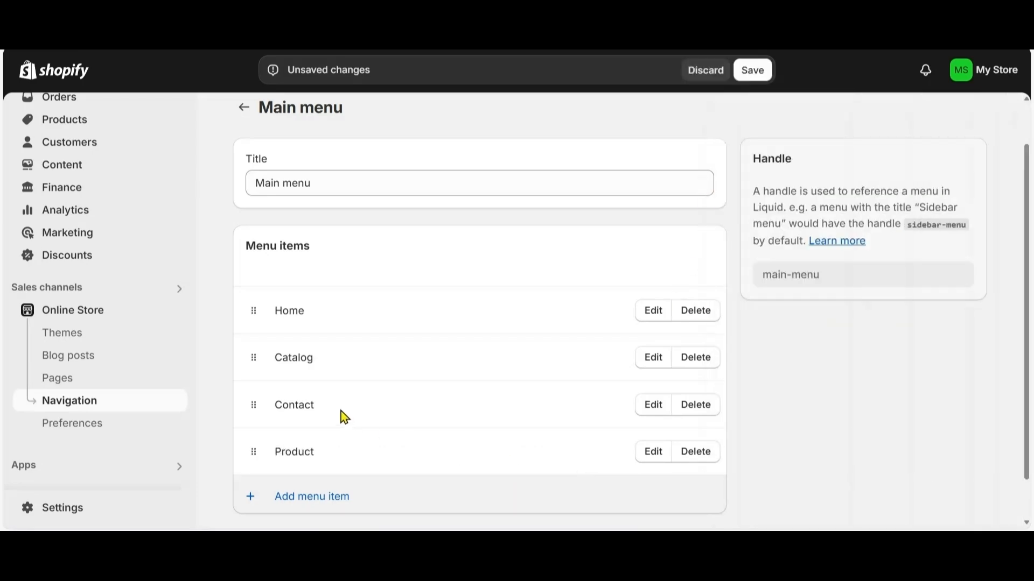
- Remove the Catalog item from the Main menu, move Product above Contact, and save the menu
left_click(698, 359)
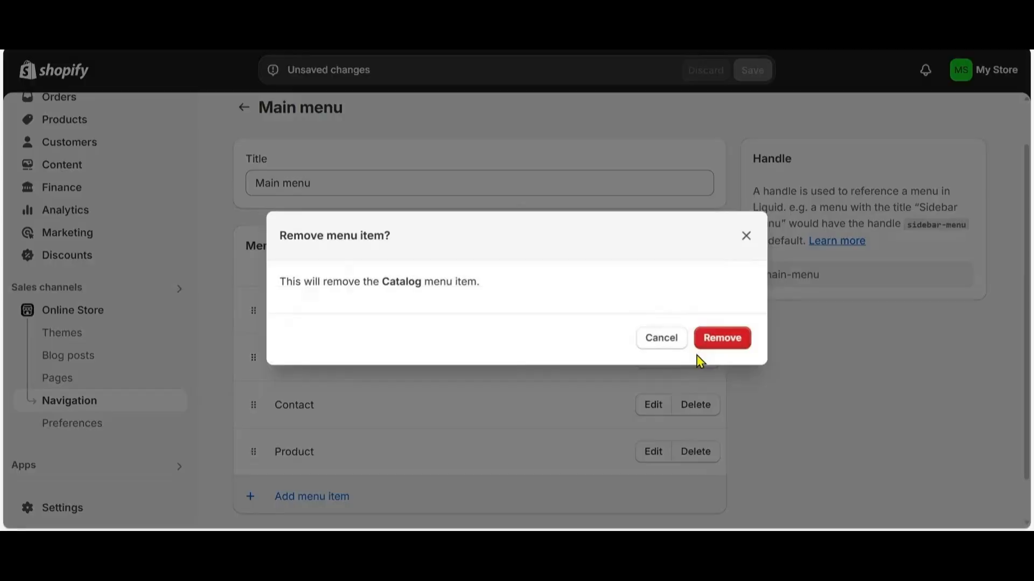
left_click(720, 339)
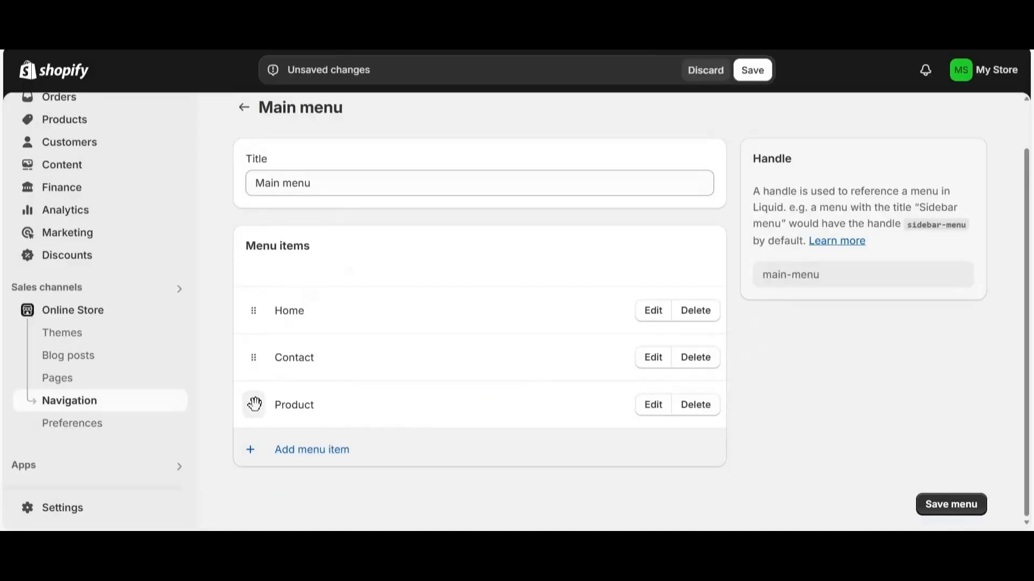
left_click_drag(254, 404, 255, 381)
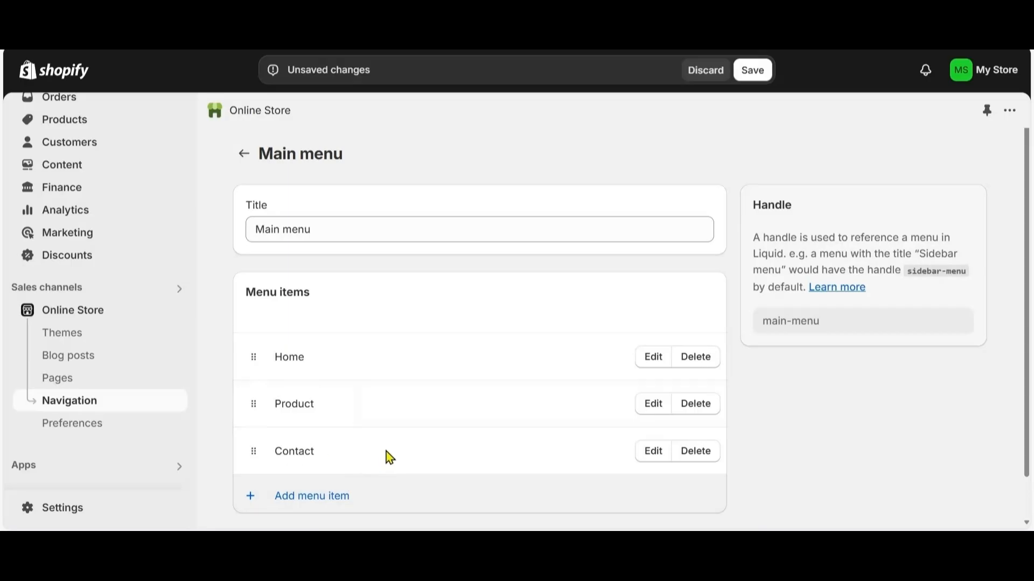
scroll(485, 385, "down", 1)
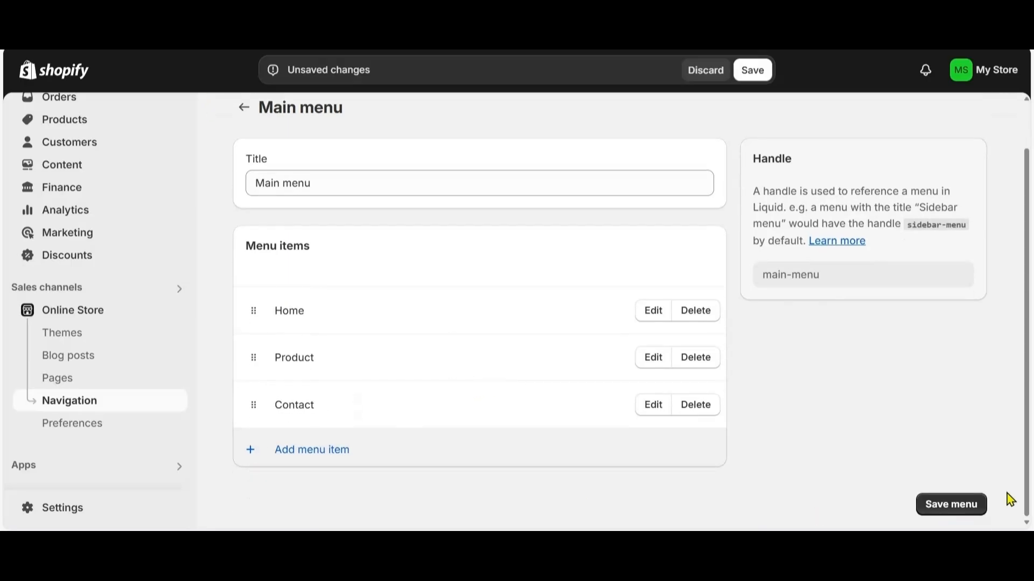
left_click(945, 509)
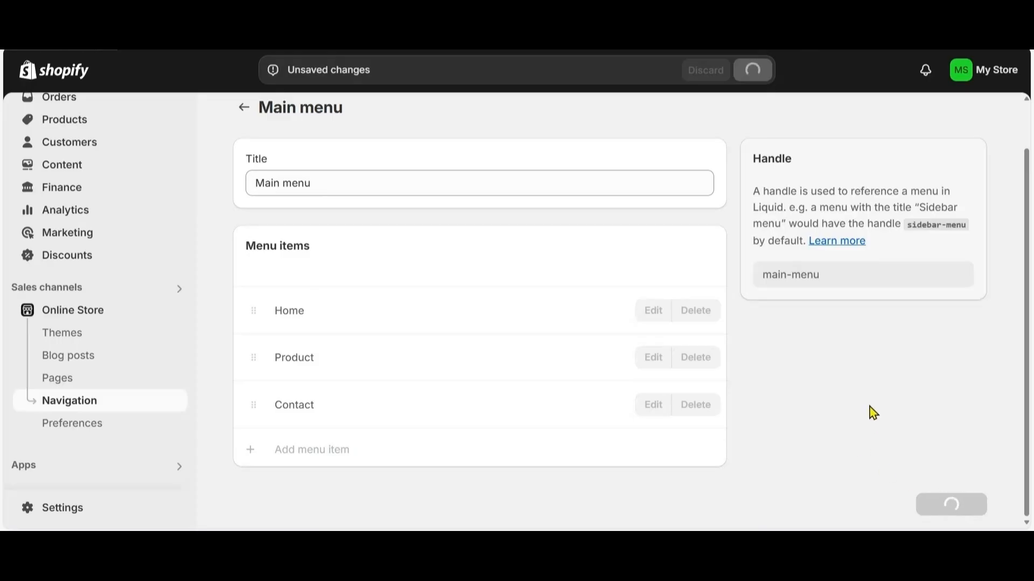
- View the online store and examine the page behind the Product link, down through its product images
left_click(180, 310)
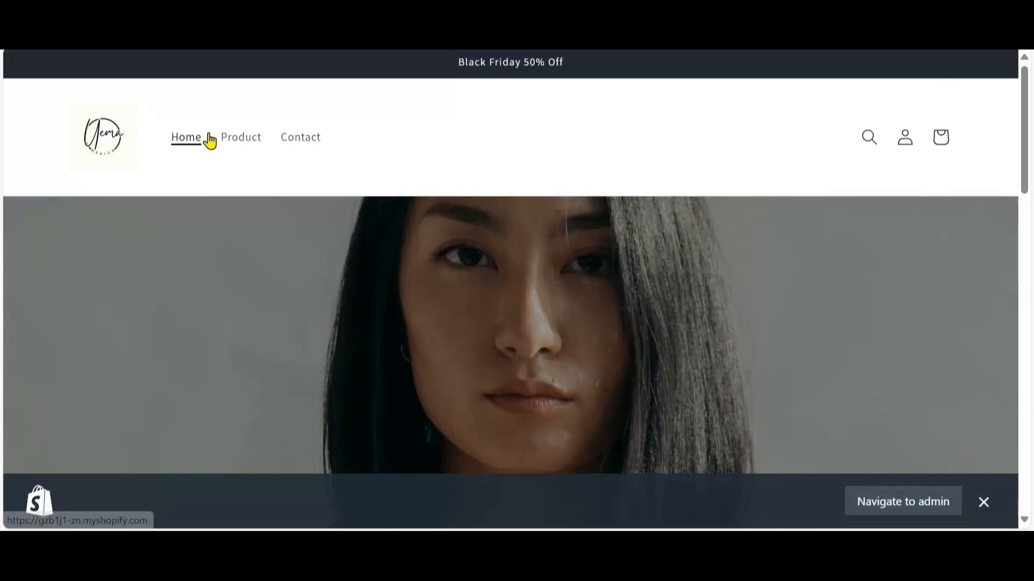
left_click(248, 140)
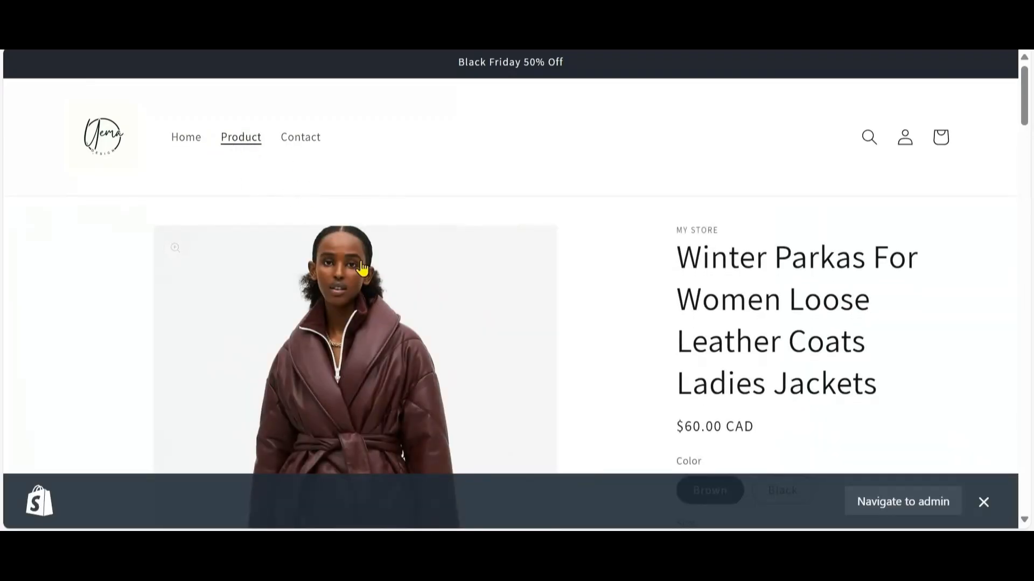
scroll(356, 285, "down", 15)
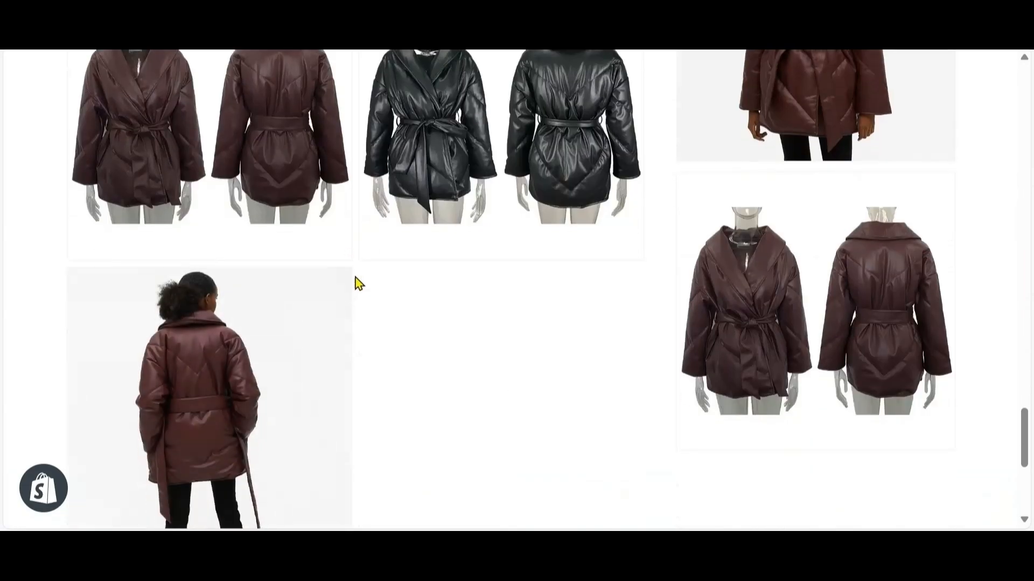
scroll(358, 277, "down", 3)
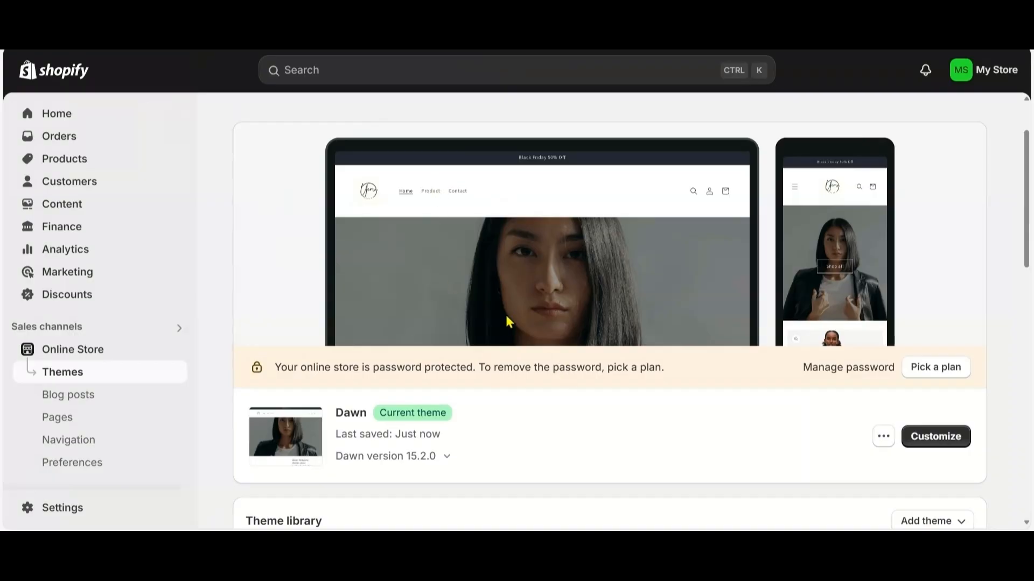
scroll(519, 338, "down", 2)
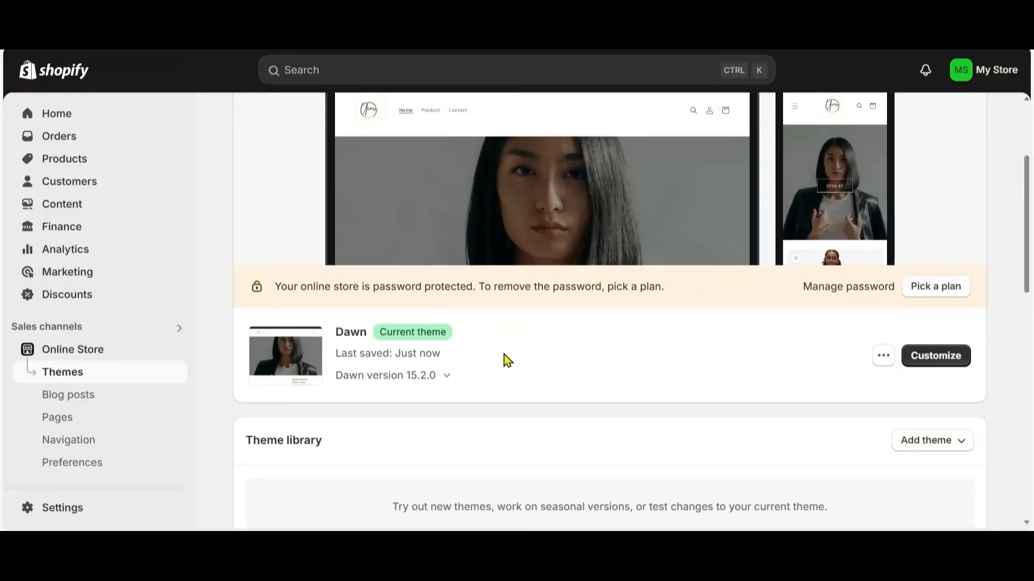
scroll(556, 349, "down", 2)
scroll(544, 341, "up", 5)
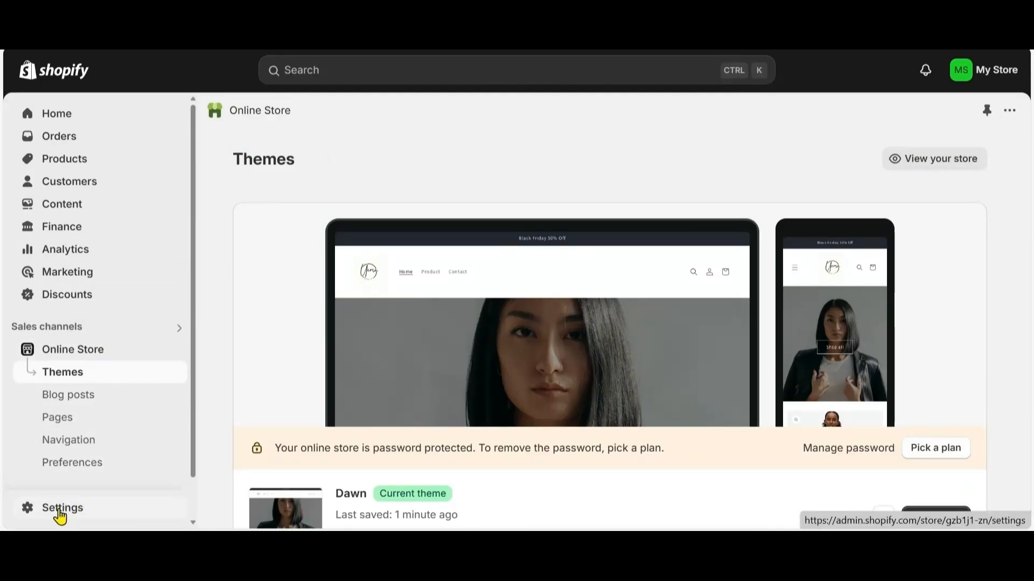
- Open the store's Payments settings and examine the requirements for completing the Shopify Payments account setup
left_click(59, 515)
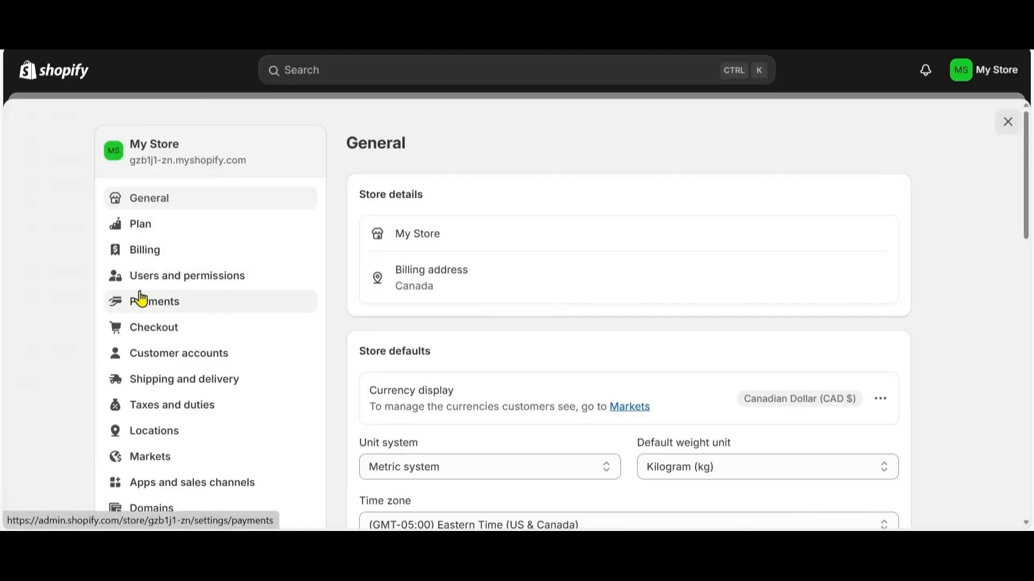
left_click(162, 309)
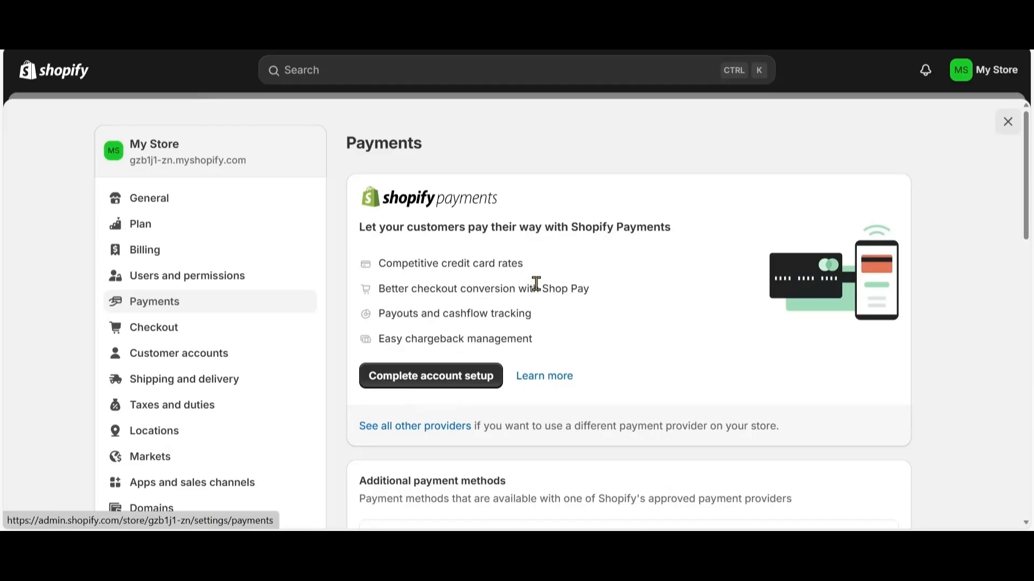
left_click(446, 384)
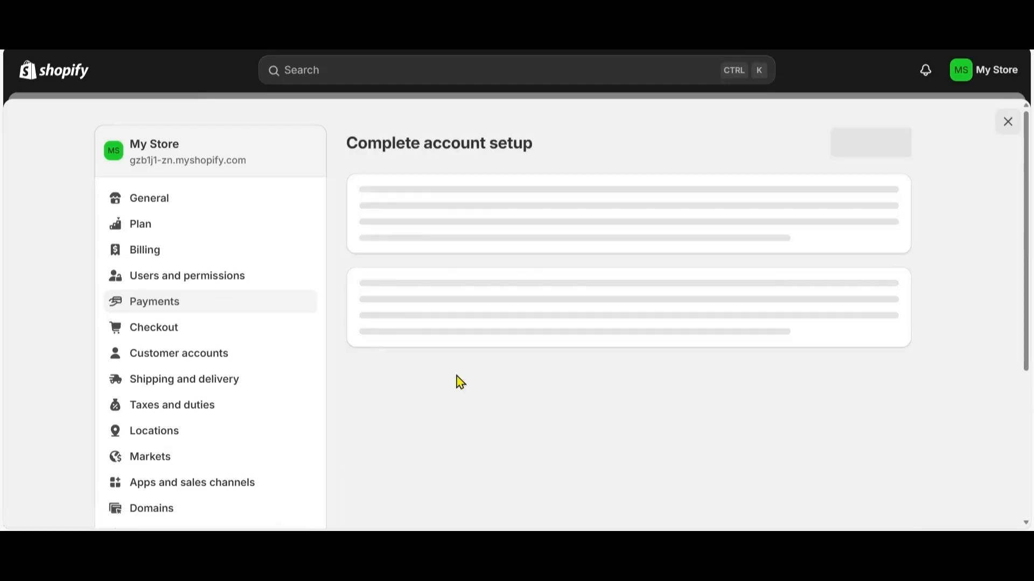
scroll(649, 334, "down", 3)
scroll(651, 341, "up", 2)
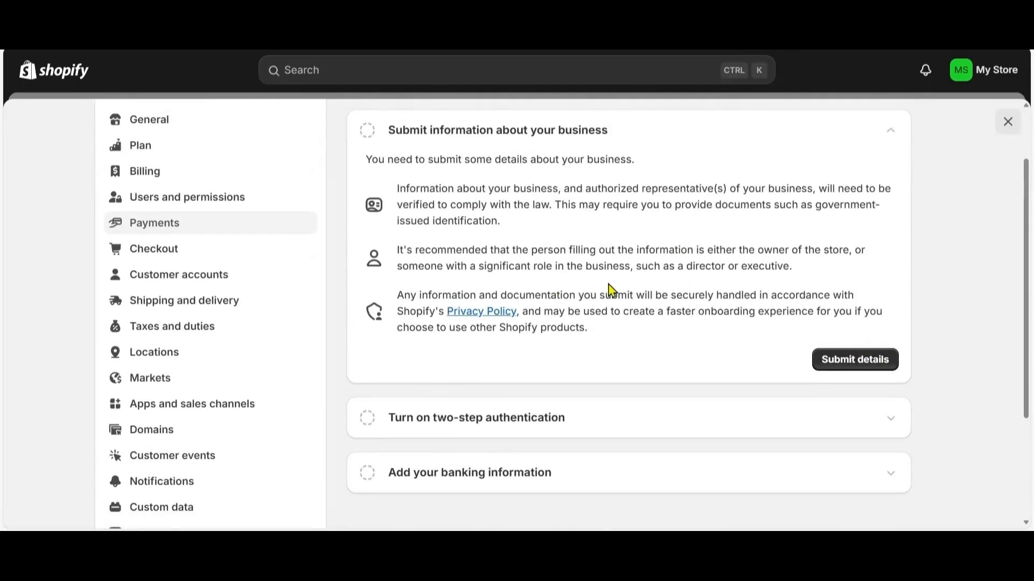
scroll(637, 322, "up", 2)
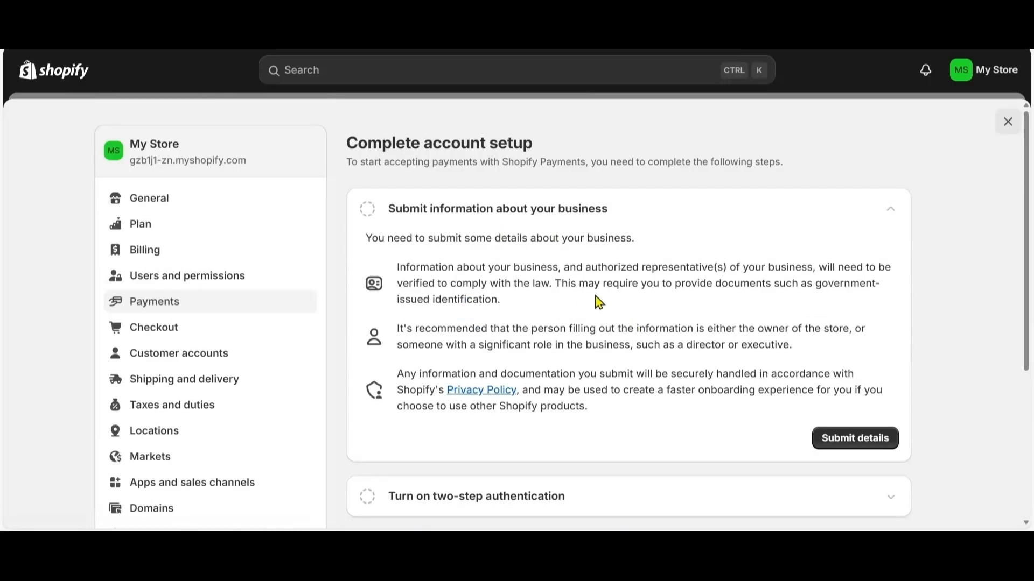
- Examine the Domains settings, including the page for buying a new domain, and return to the Domains overview
left_click(159, 511)
scroll(180, 383, "down", 2)
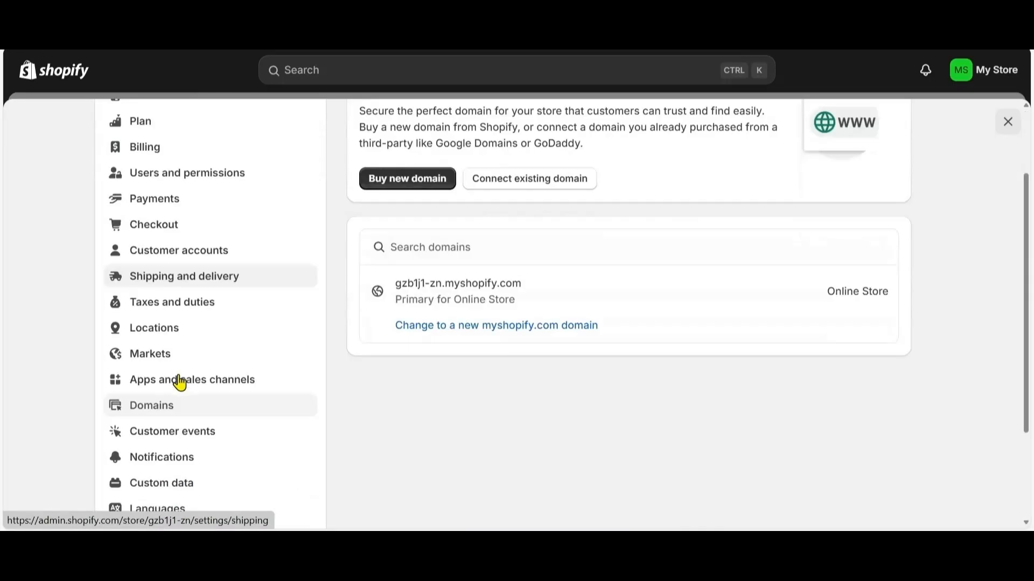
scroll(180, 384, "down", 1)
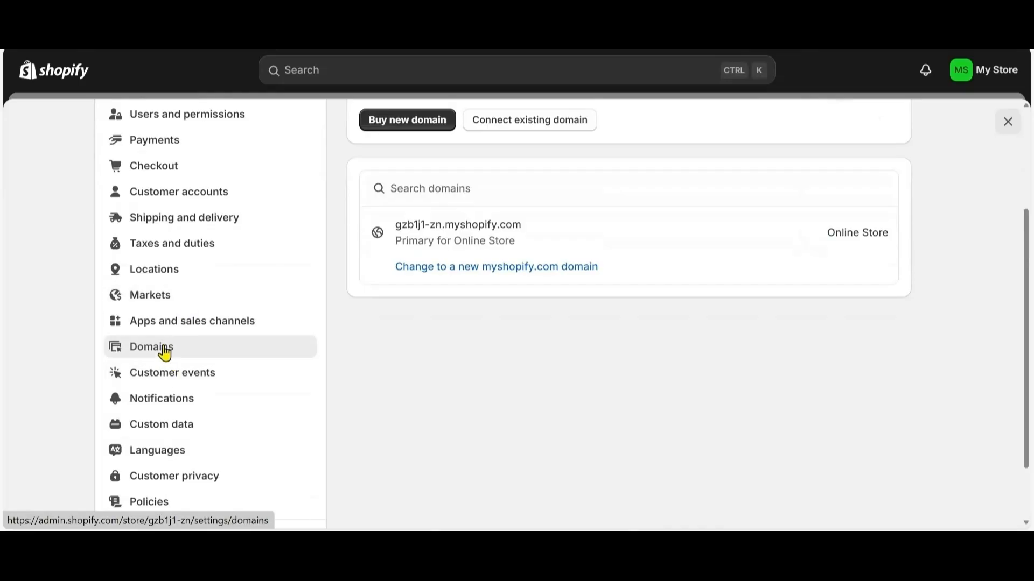
scroll(568, 275, "up", 3)
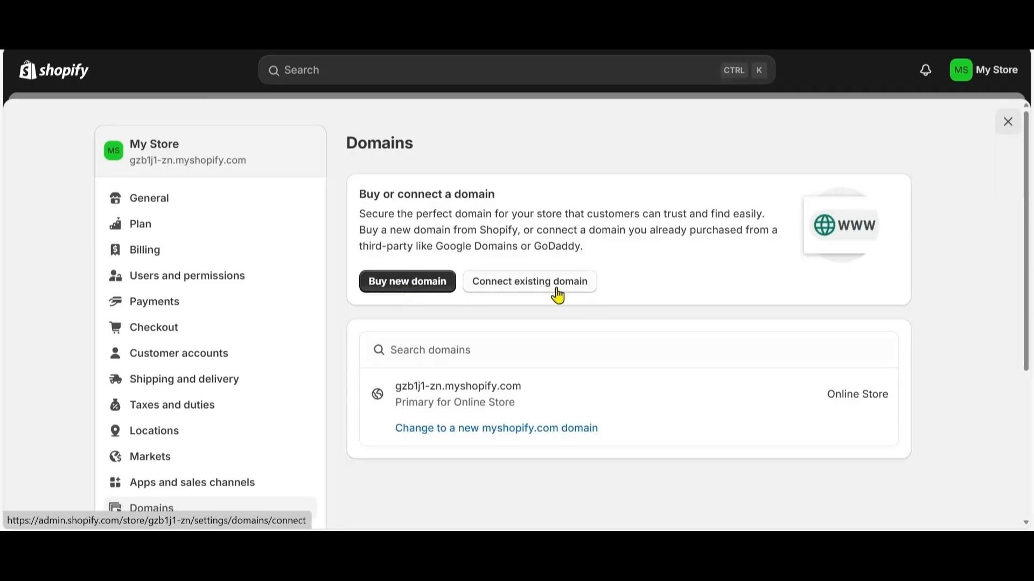
left_click(393, 283)
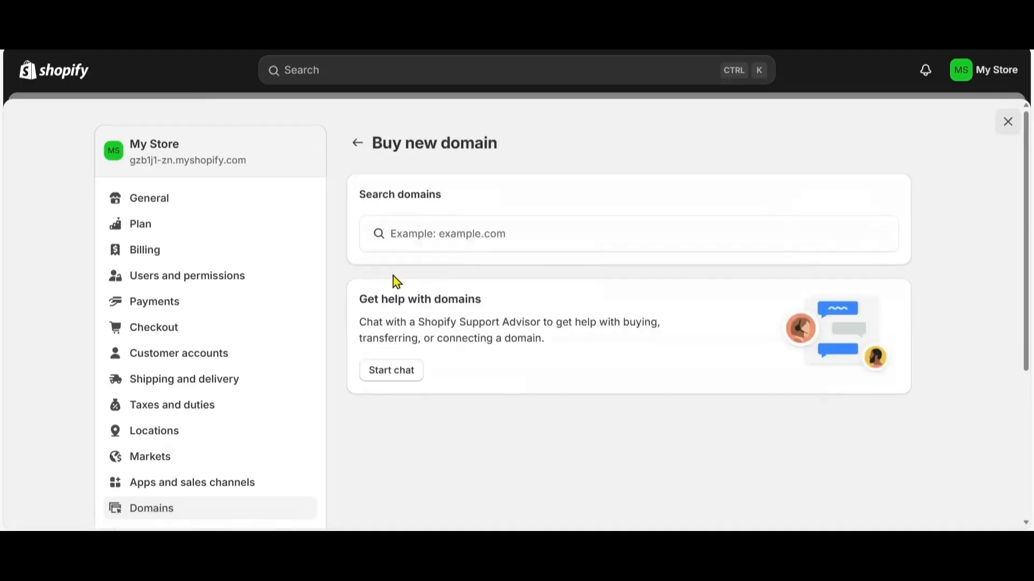
left_click(357, 142)
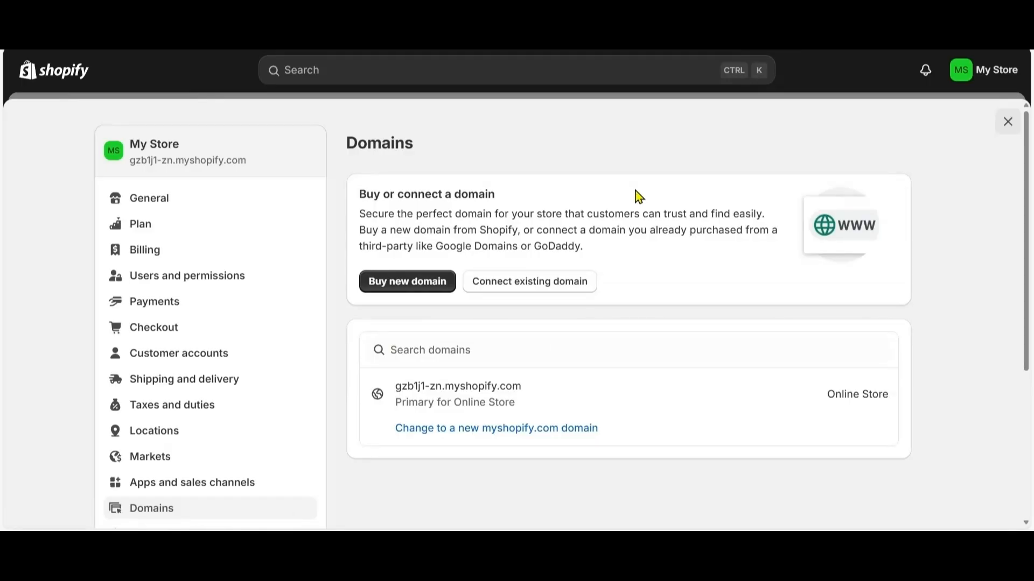
- Open the store's Policies settings, insert the template into the Return and refund policy, review its text and publish it
scroll(471, 322, "down", 5)
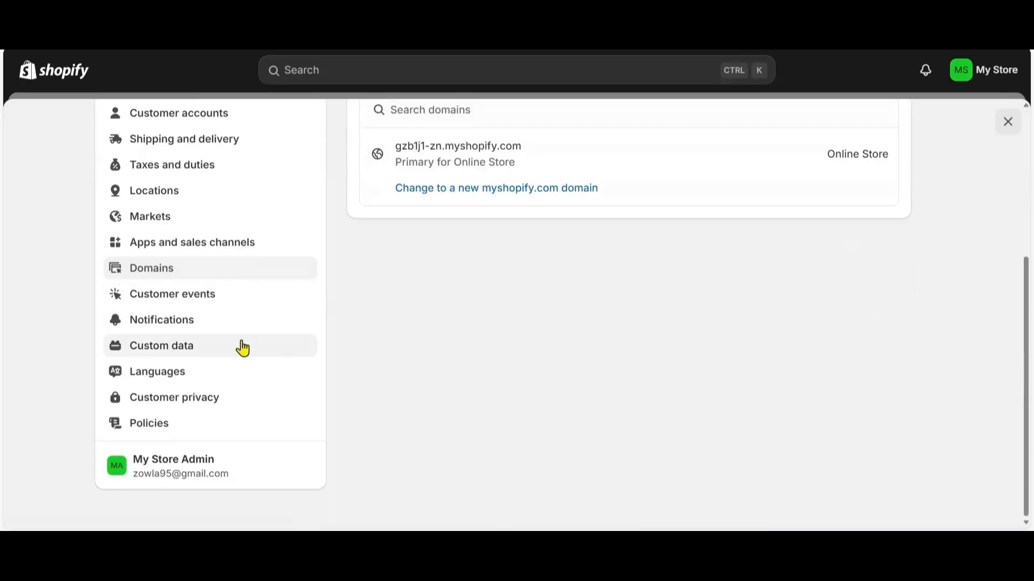
left_click(147, 424)
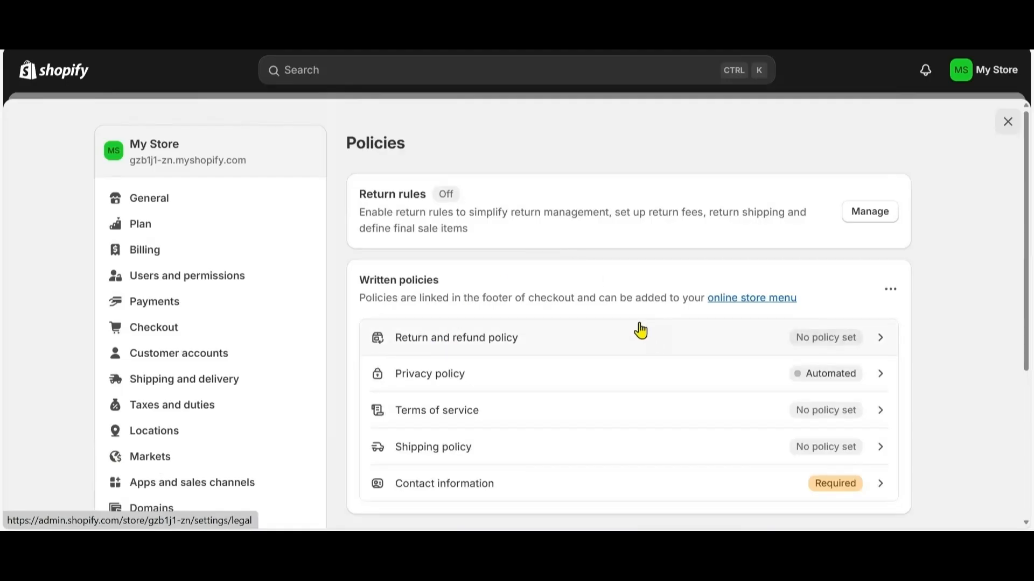
scroll(635, 330, "down", 2)
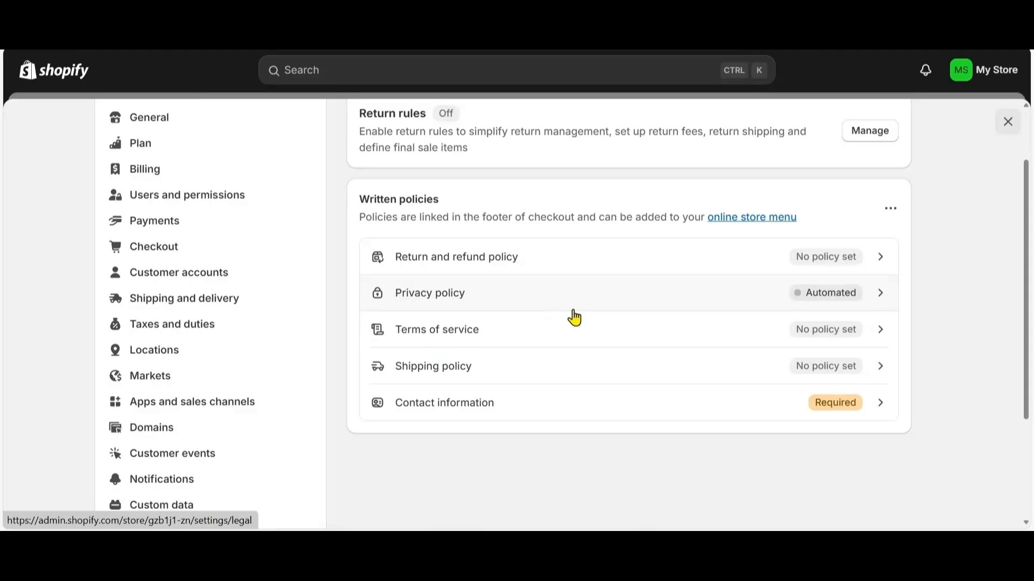
left_click(884, 259)
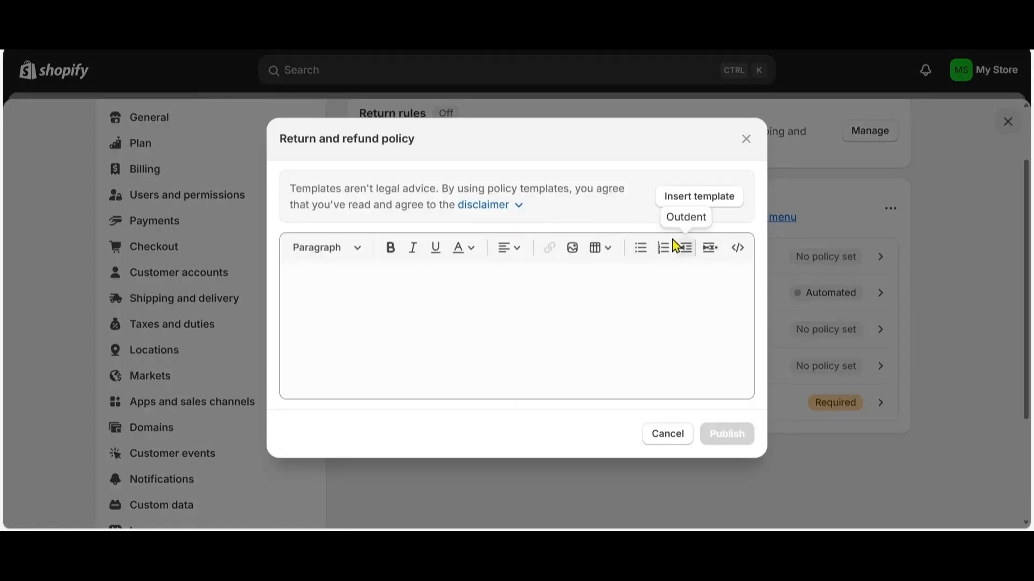
left_click(366, 296)
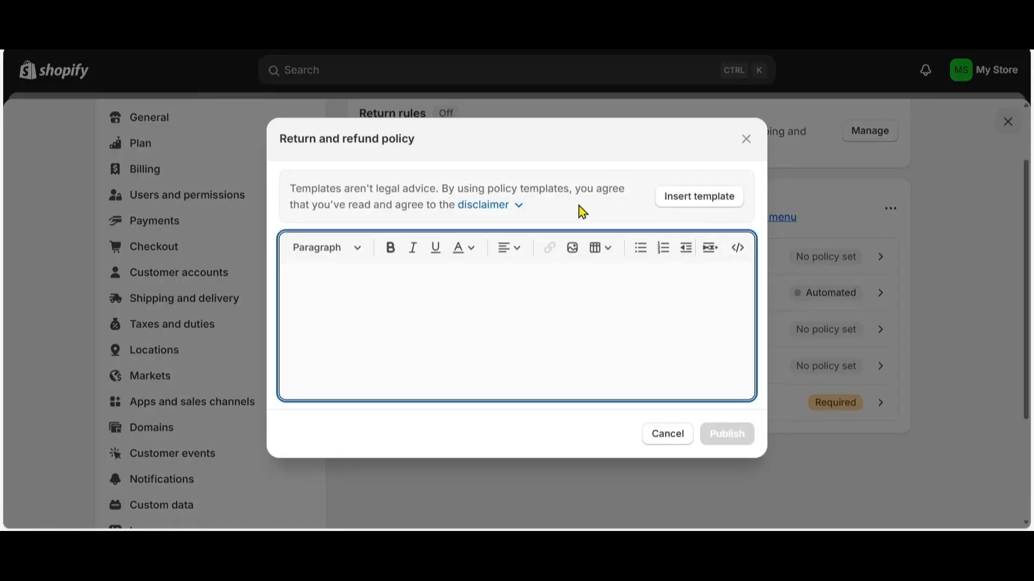
left_click(686, 210)
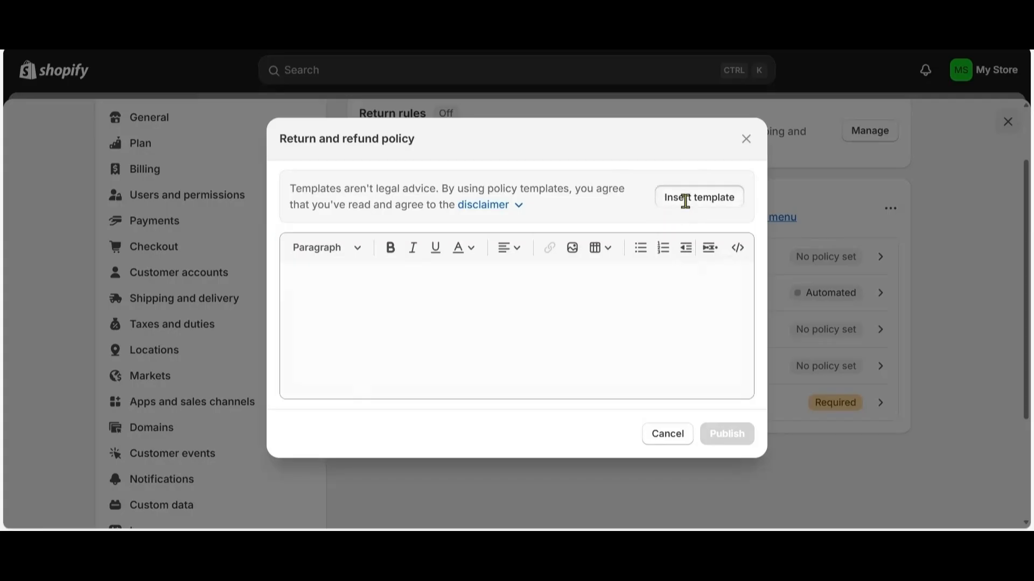
scroll(464, 188, "down", 1)
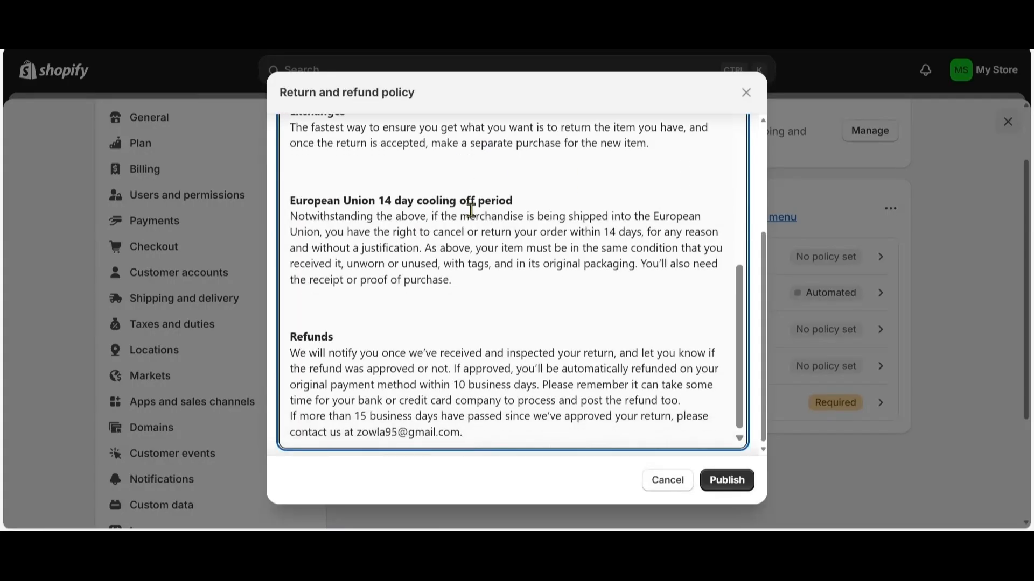
scroll(470, 203, "up", 10)
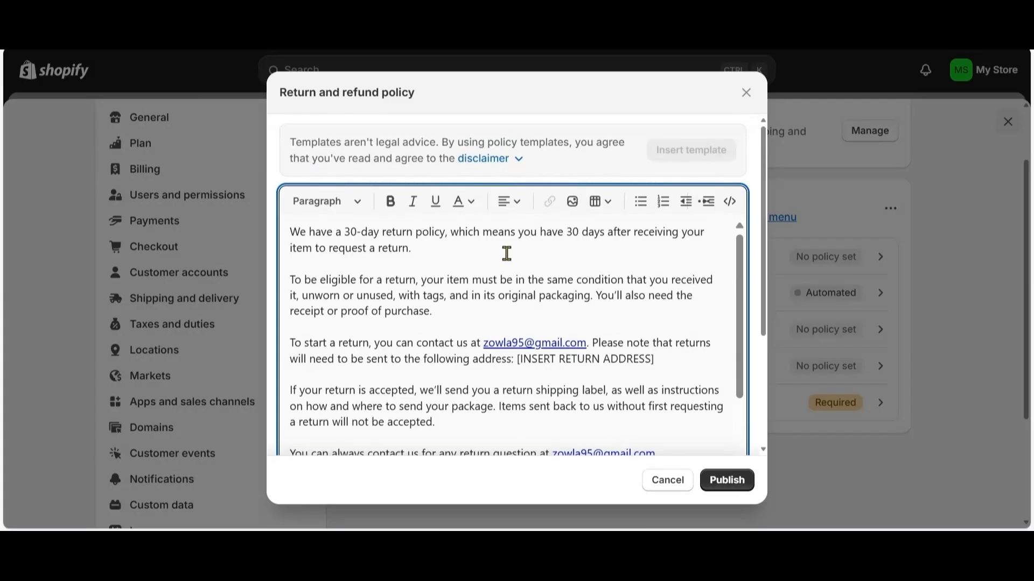
scroll(506, 253, "down", 8)
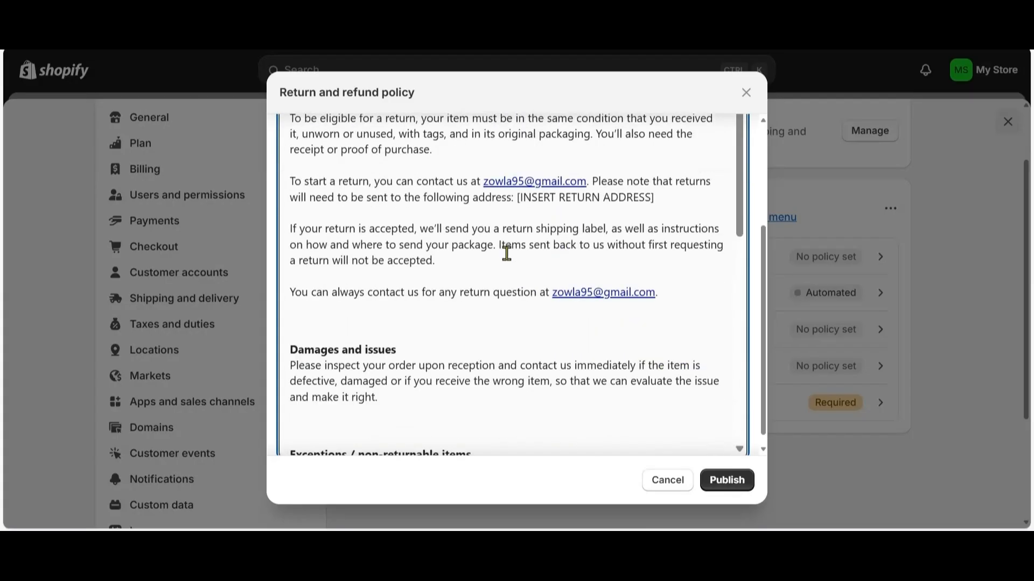
left_click(734, 487)
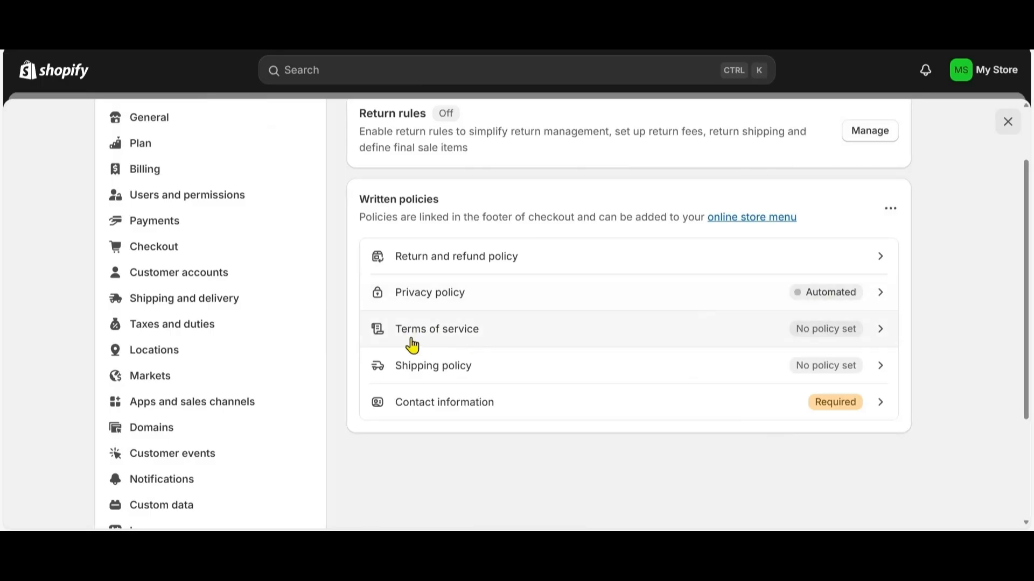
- Insert the template into the Terms of service policy, review its sections and contact placeholders, and publish it
left_click(848, 337)
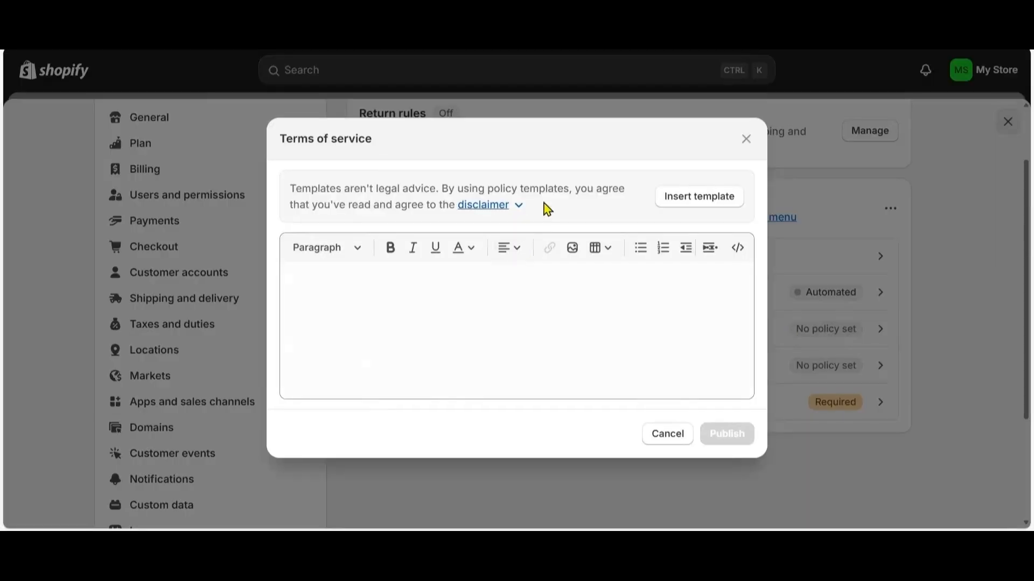
left_click(662, 203)
scroll(551, 274, "down", 1)
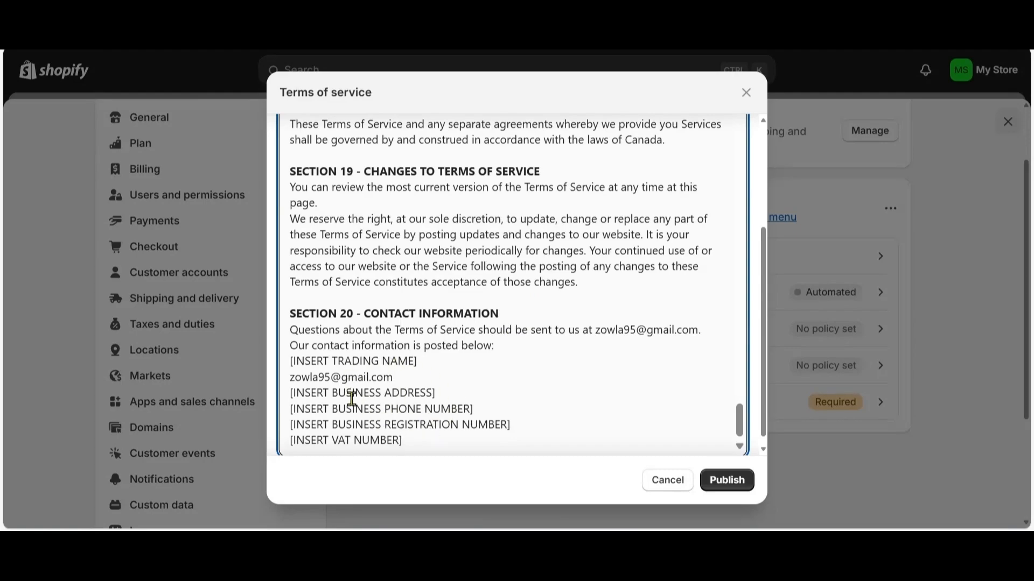
left_click_drag(411, 441, 311, 399)
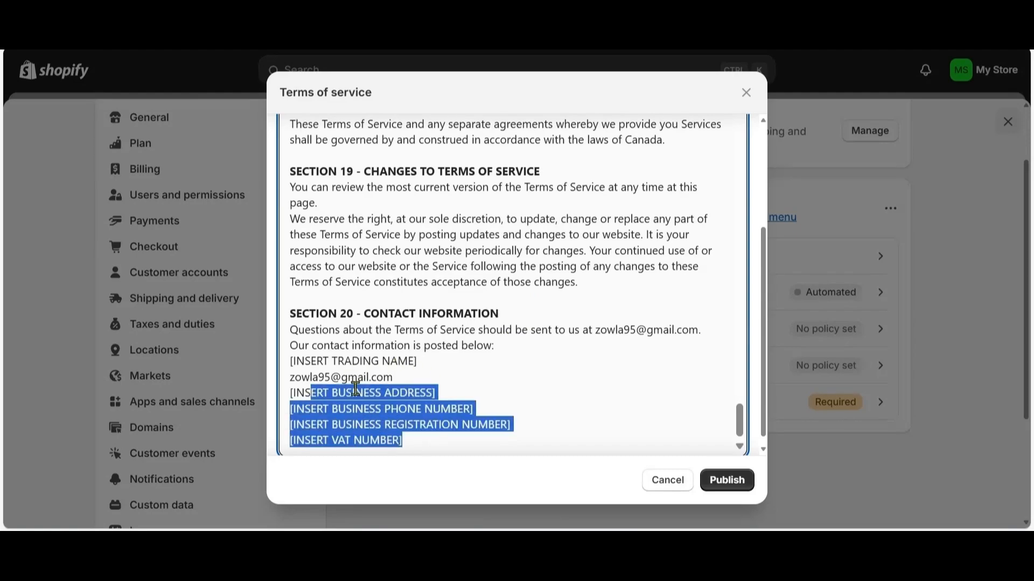
scroll(457, 279, "up", 10)
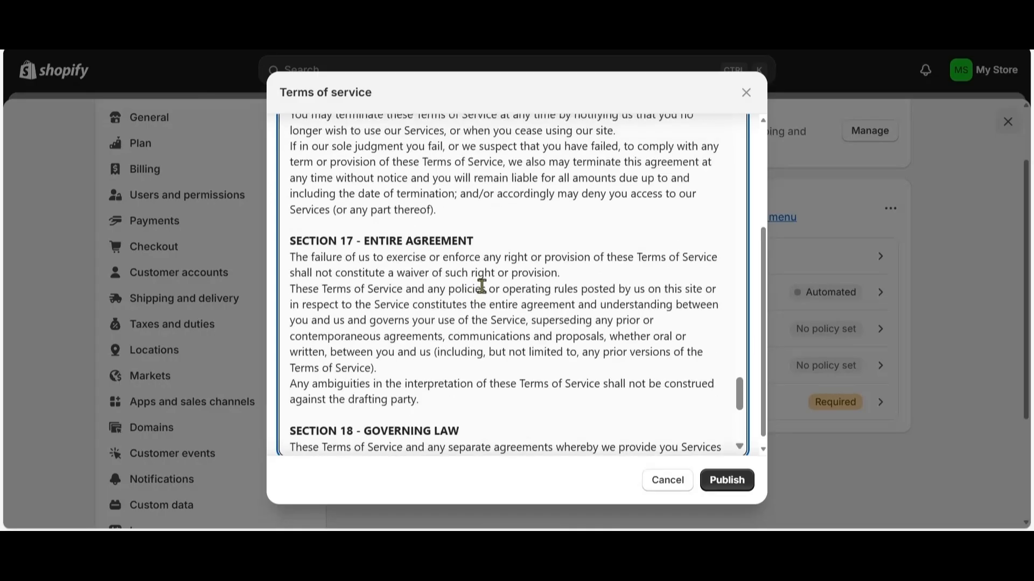
scroll(587, 269, "up", 10)
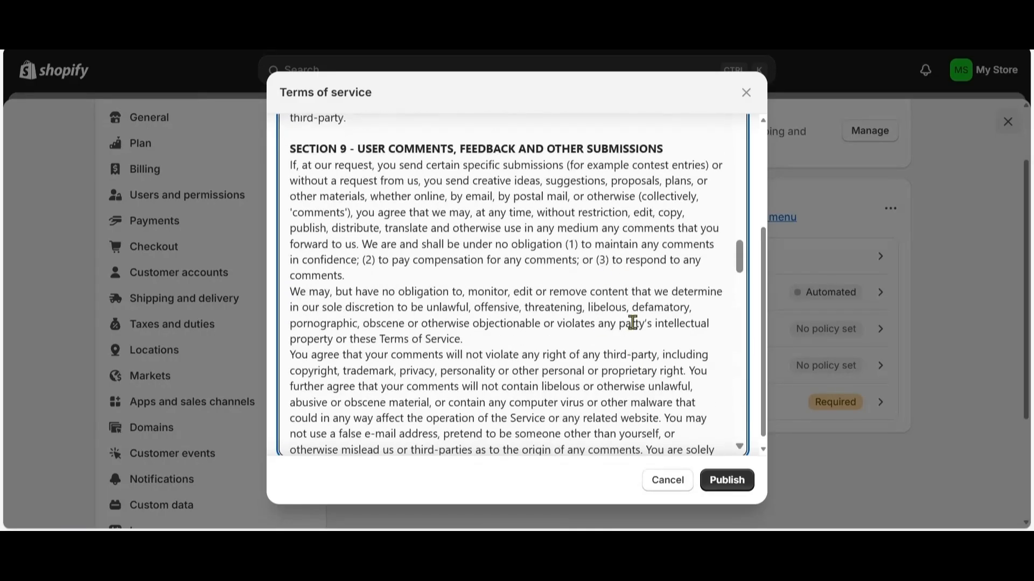
scroll(633, 323, "up", 5)
left_click(726, 480)
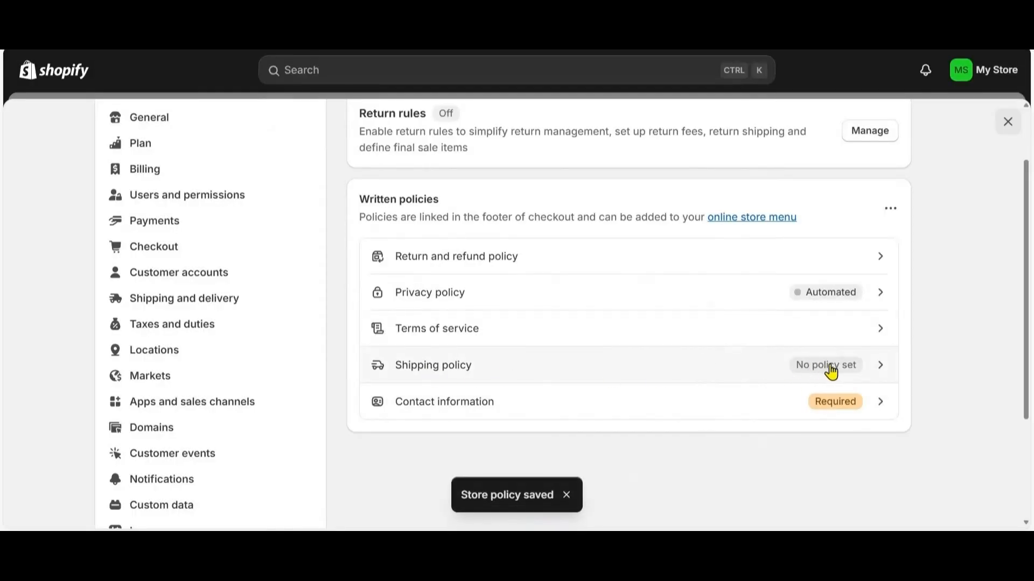
- View the Shipping policy editor without editing it, insert and publish the Contact information template, and close the store settings
left_click(833, 372)
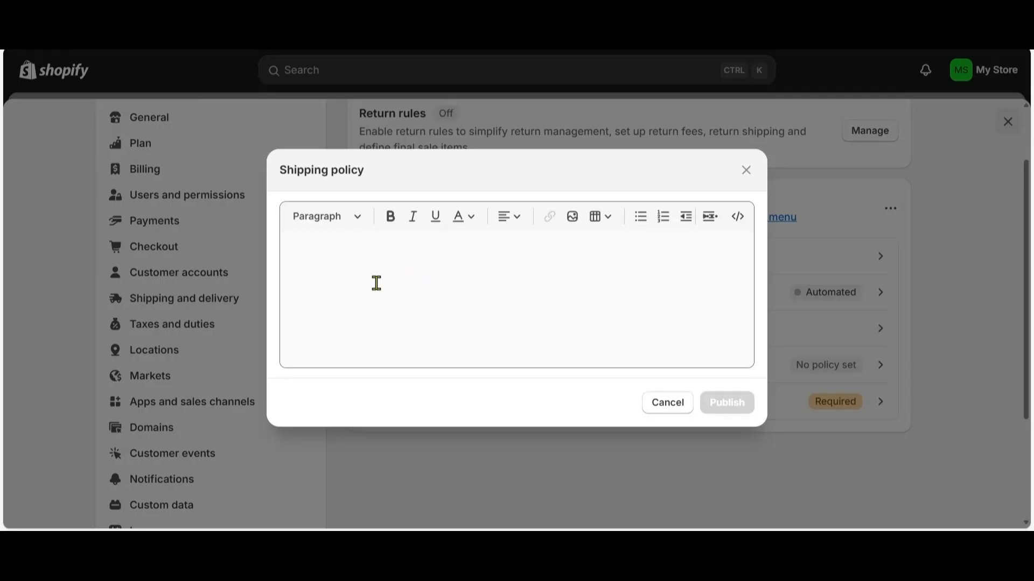
left_click(656, 410)
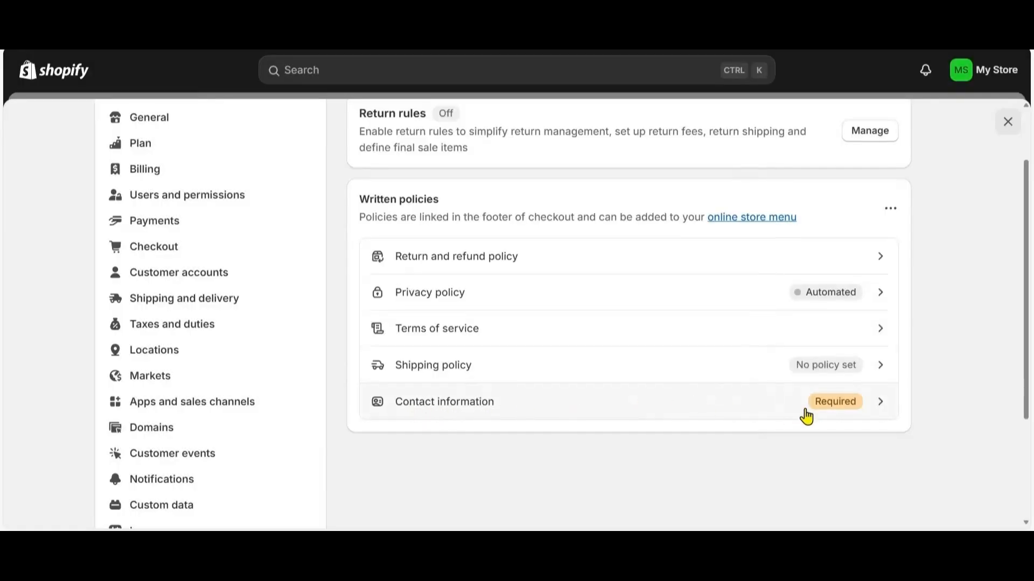
left_click(836, 412)
left_click(703, 183)
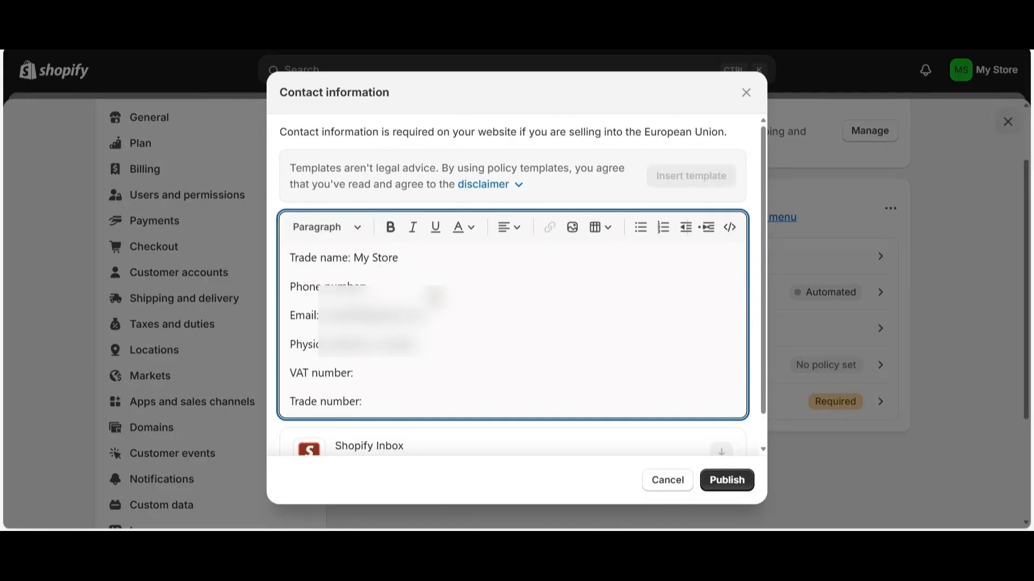
scroll(518, 334, "down", 1)
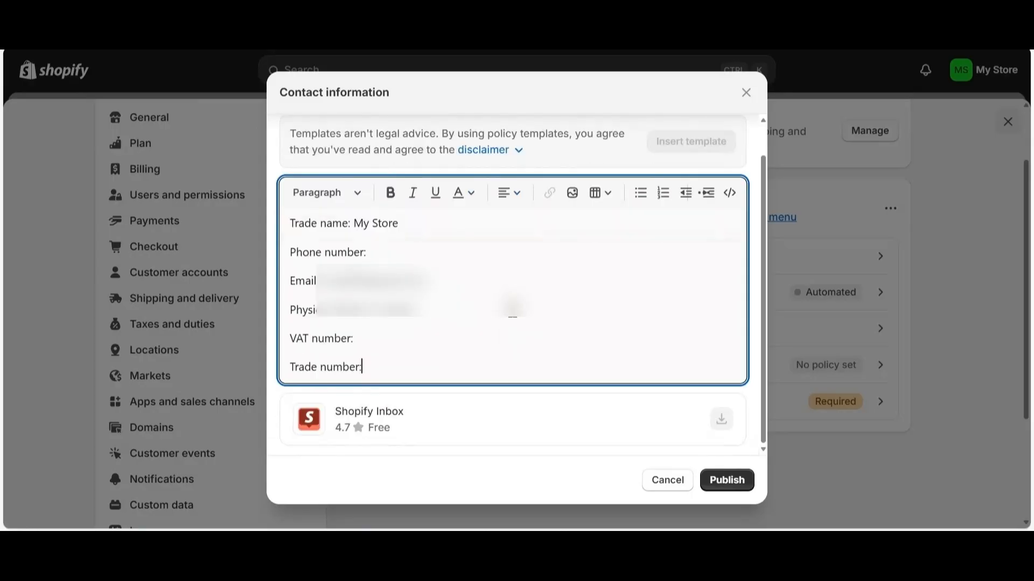
left_click(725, 481)
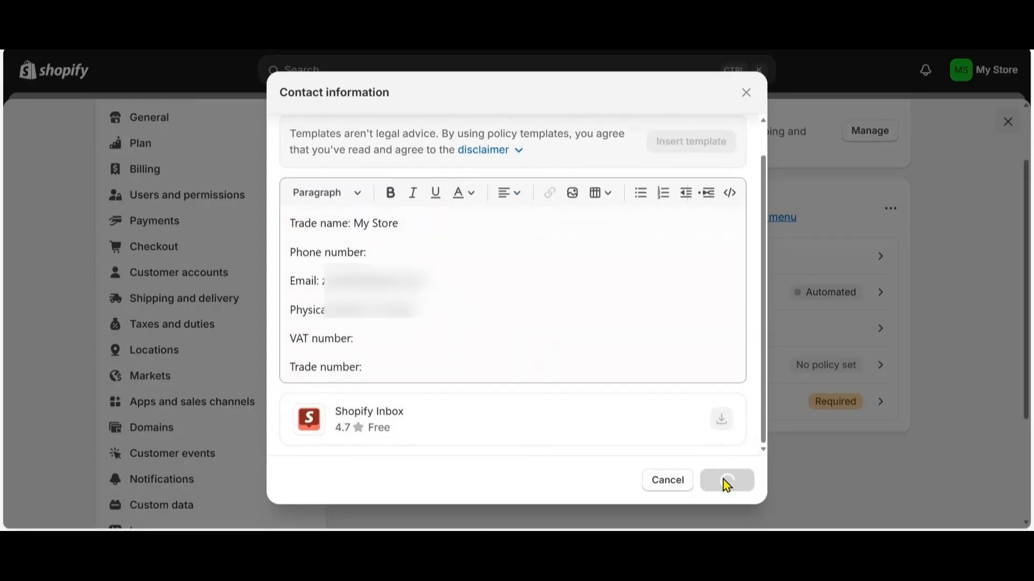
scroll(554, 353, "up", 3)
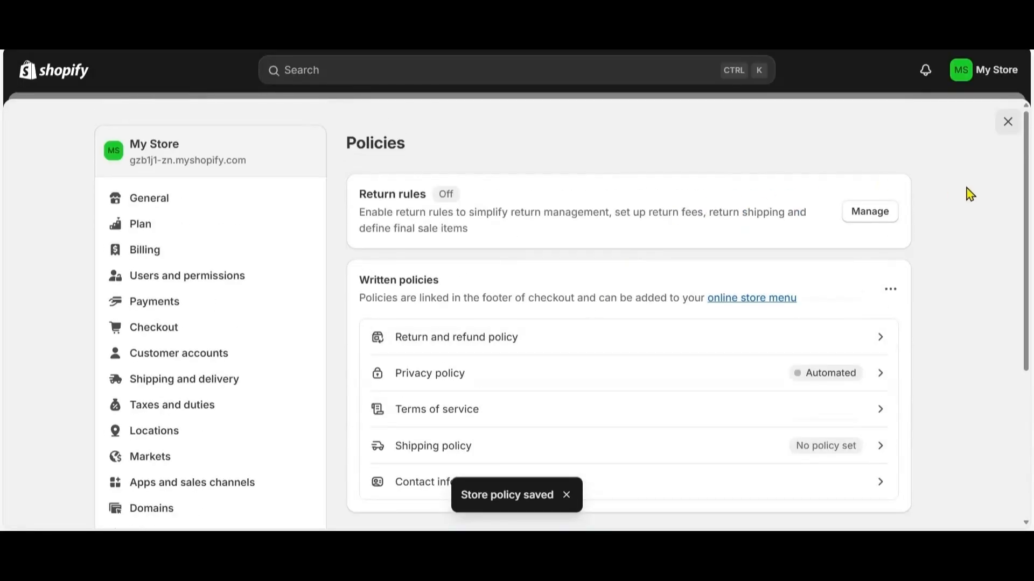
left_click(1008, 121)
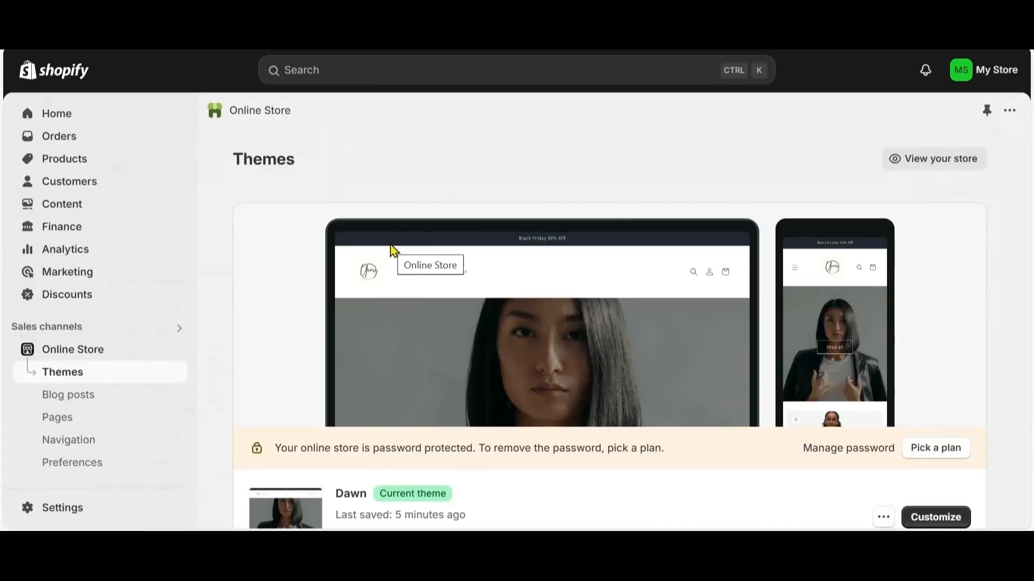